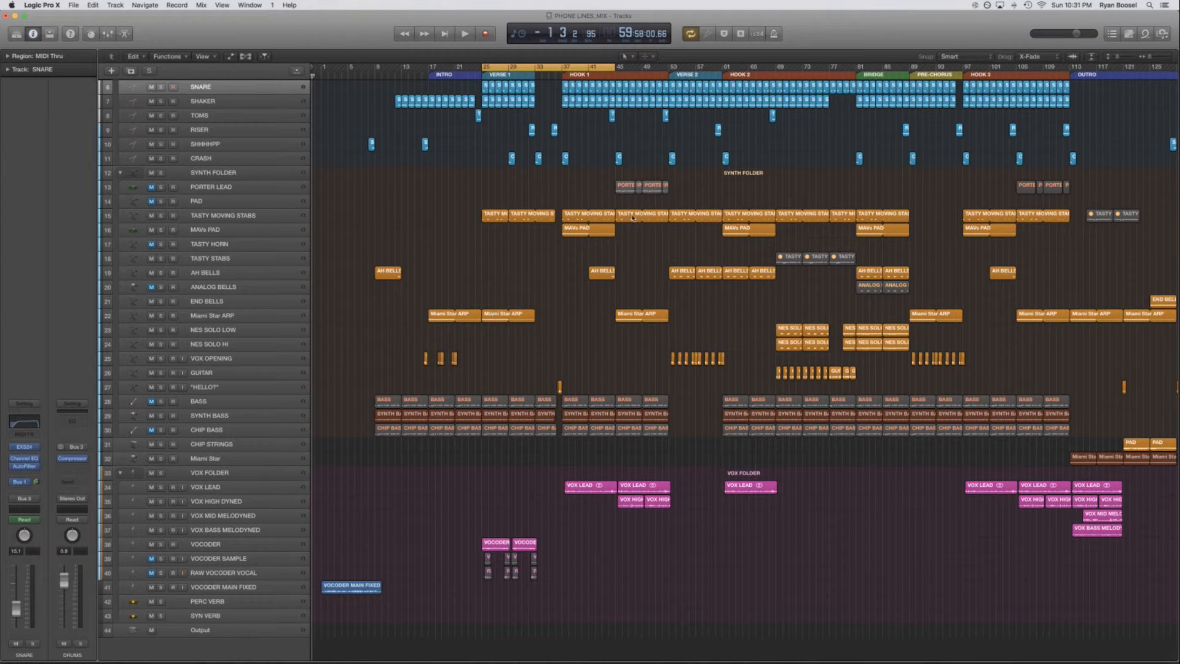
scroll(547, 190, up, 3)
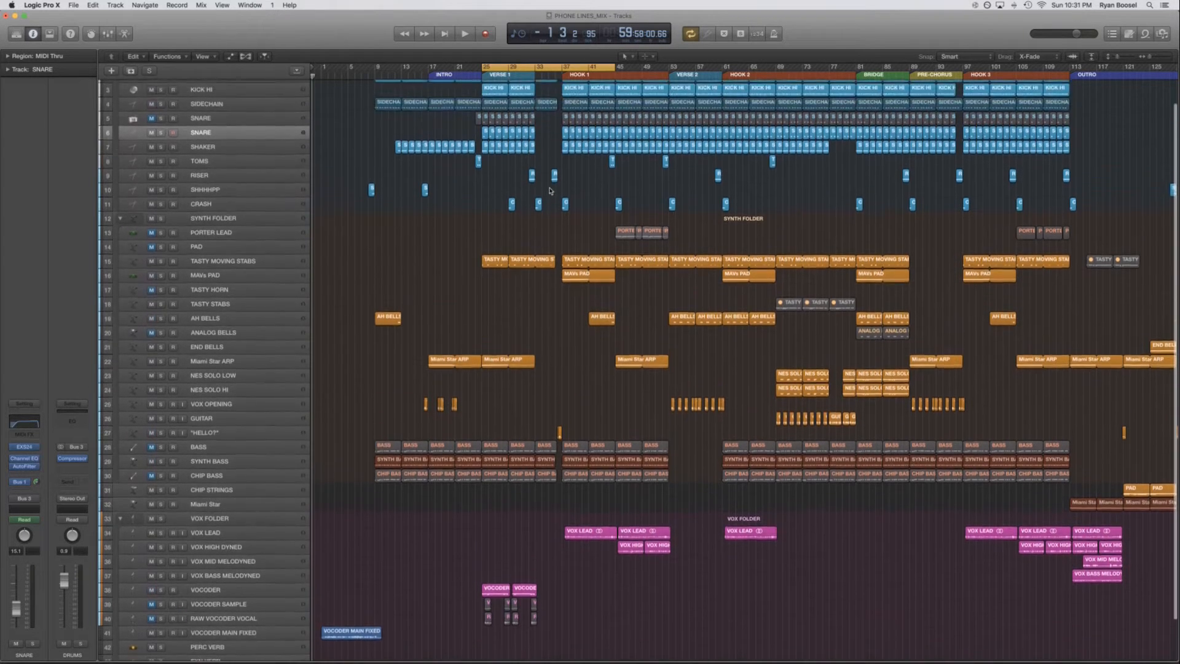
scroll(550, 191, up, 2)
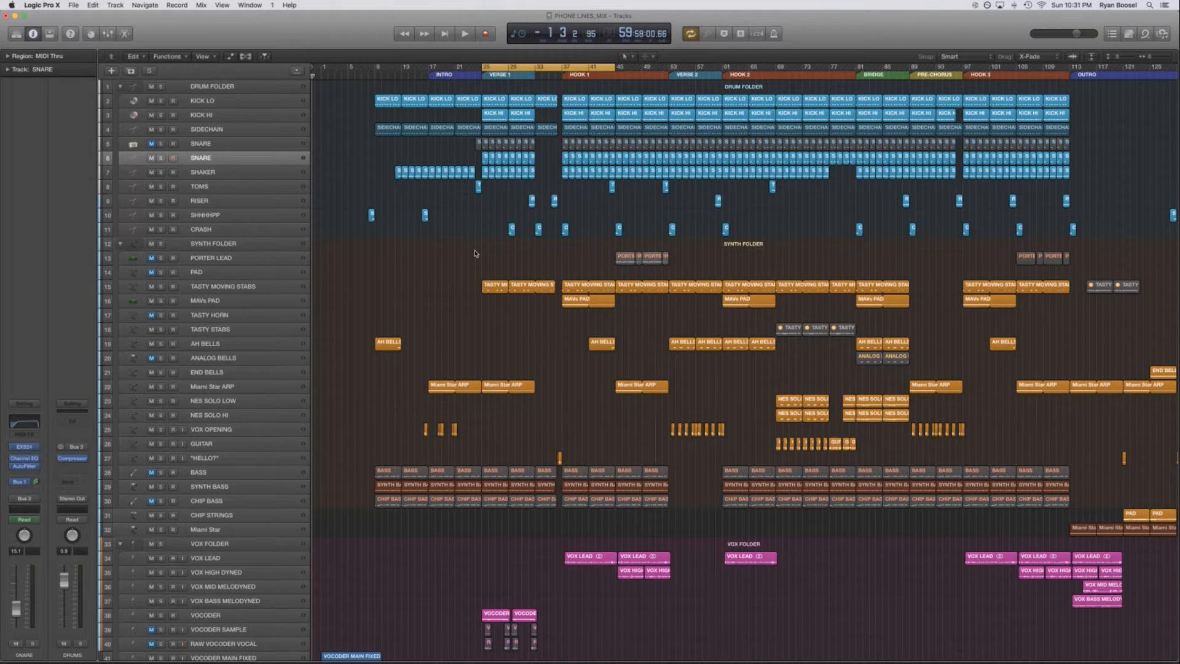
scroll(420, 244, down, 2)
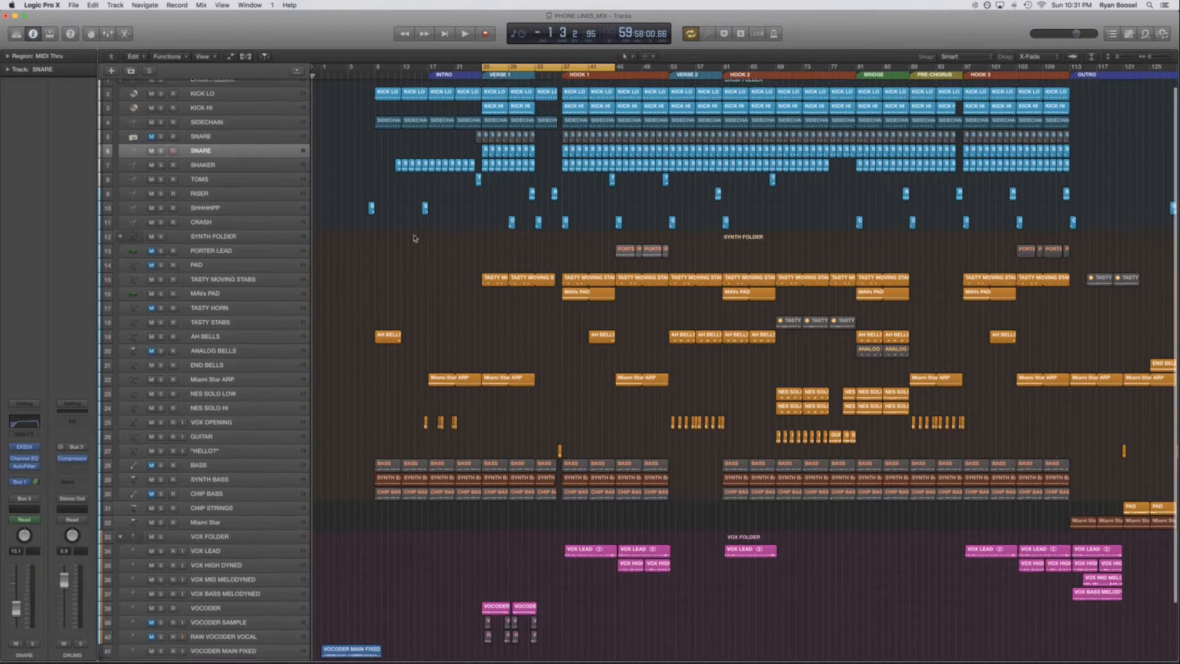
scroll(411, 238, up, 2)
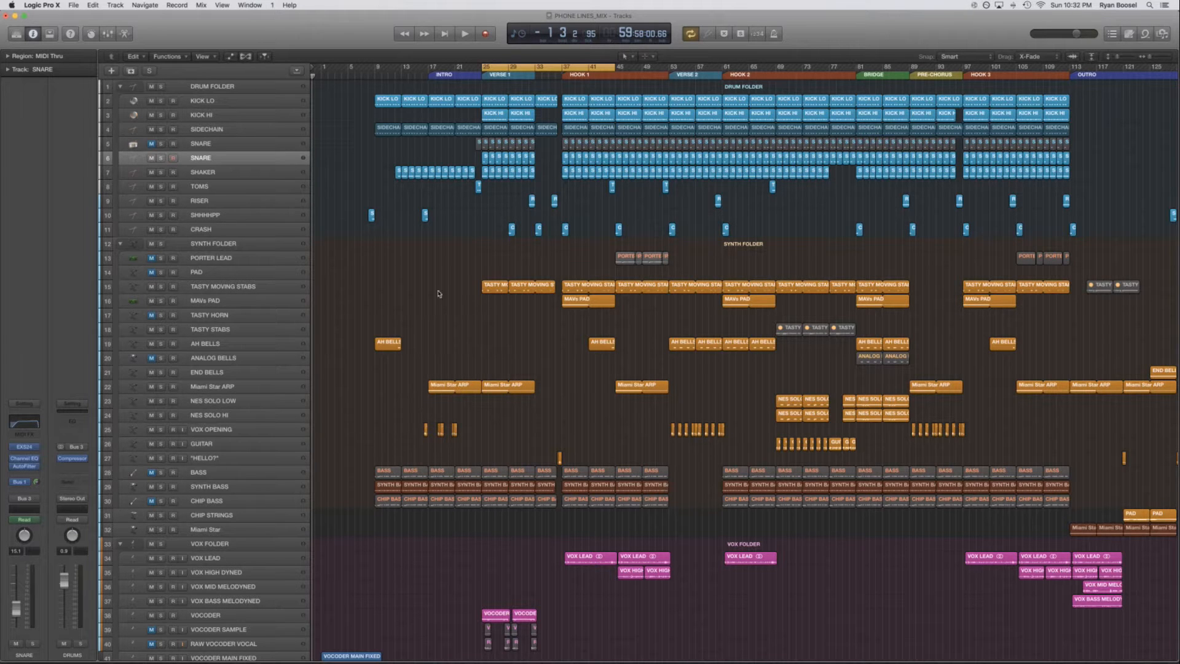
scroll(417, 298, up, 3)
scroll(447, 172, down, 2)
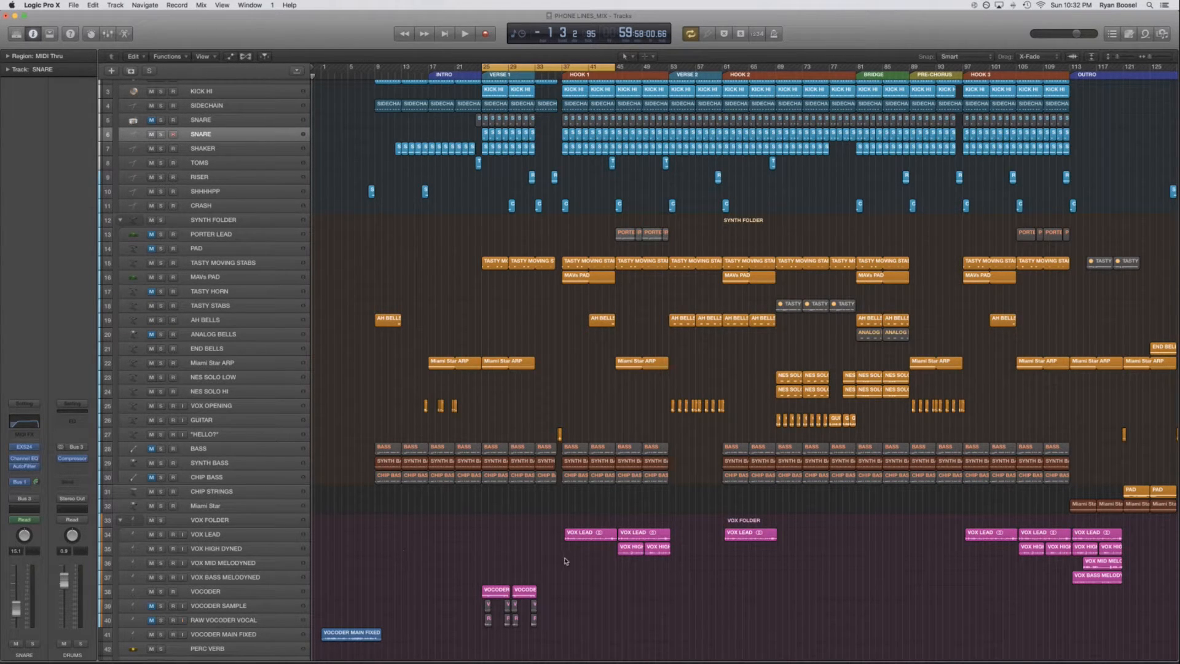
scroll(396, 269, up, 2)
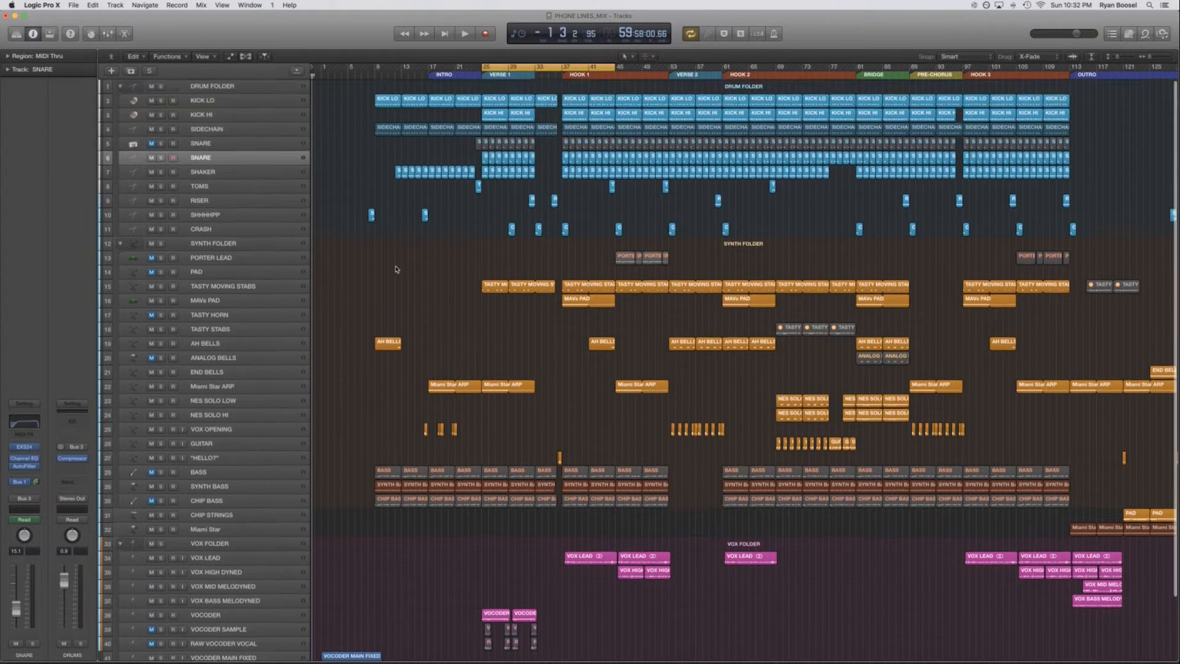
Flatten the DRUM FOLDER track stack into separate tracks
right_click(211, 87)
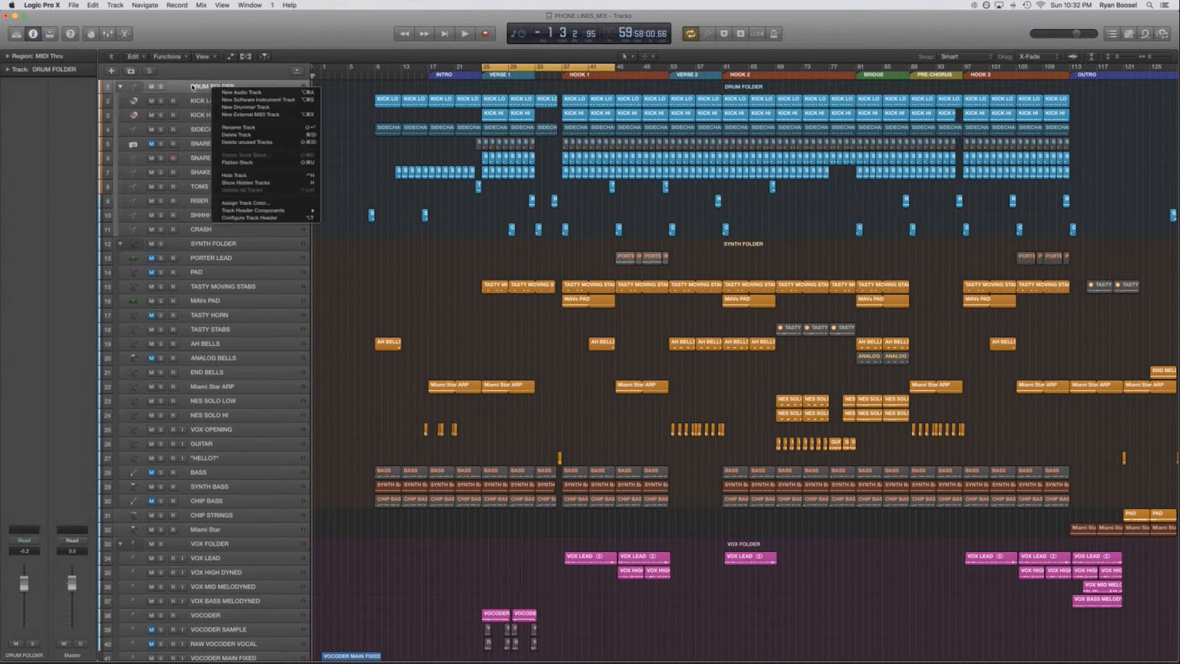
click(245, 163)
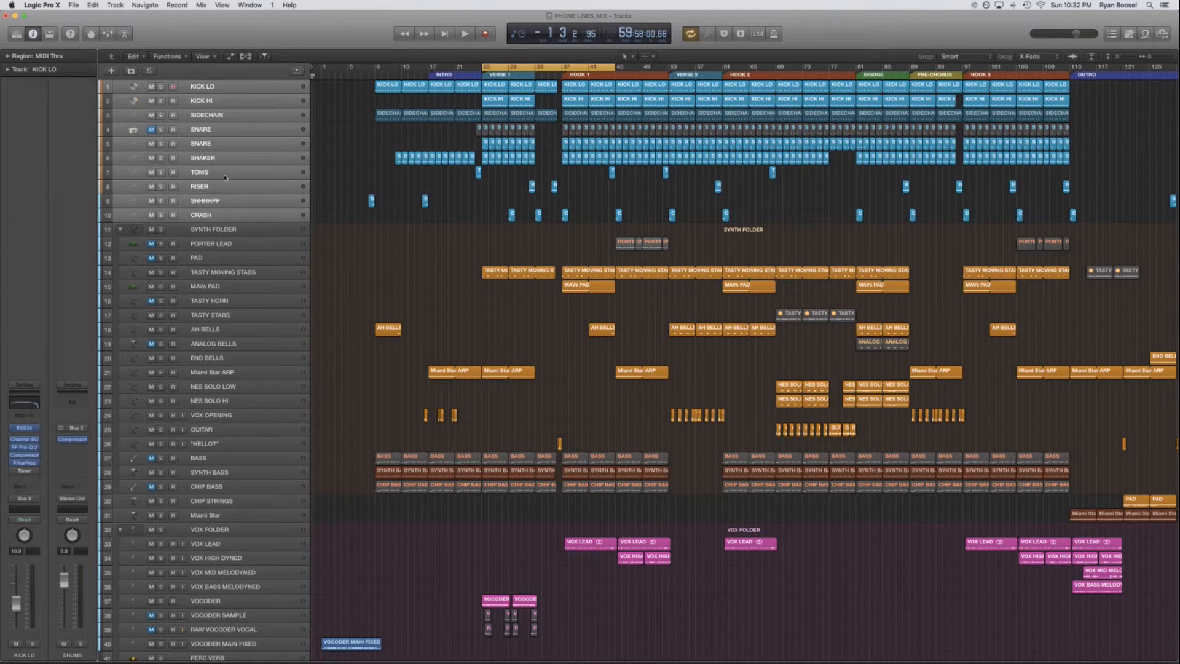
click(222, 200)
click(221, 213)
Group the drum tracks from KICK LO through CRASH into a new Folder Stack
click(206, 89)
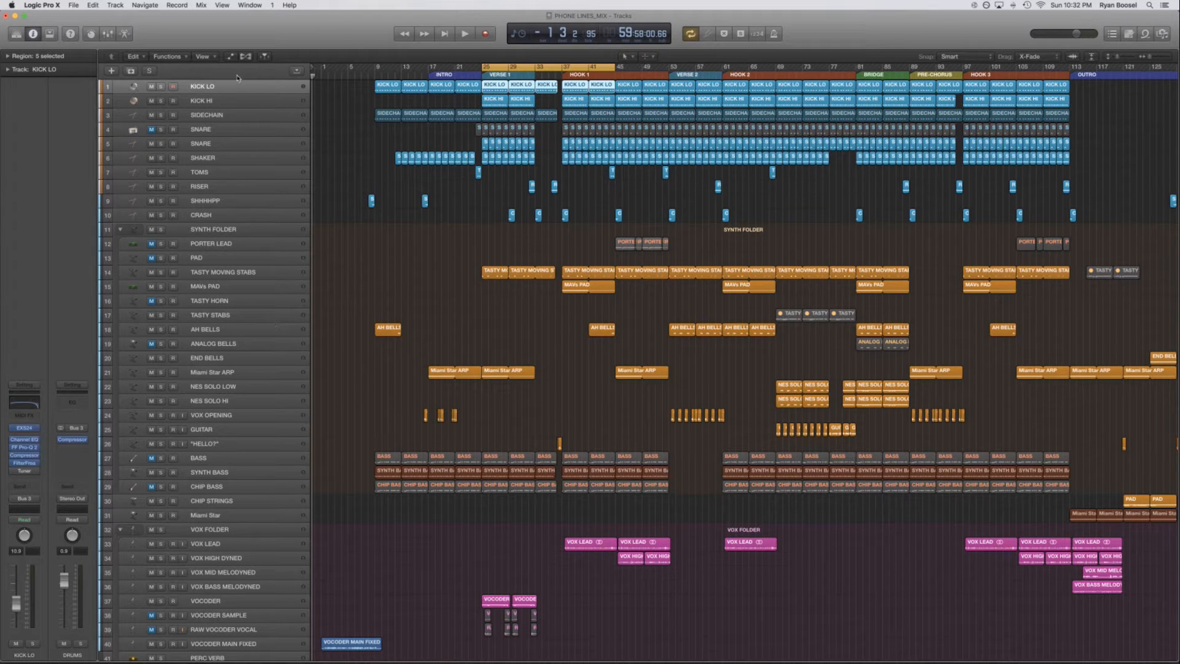
shift+click(228, 217)
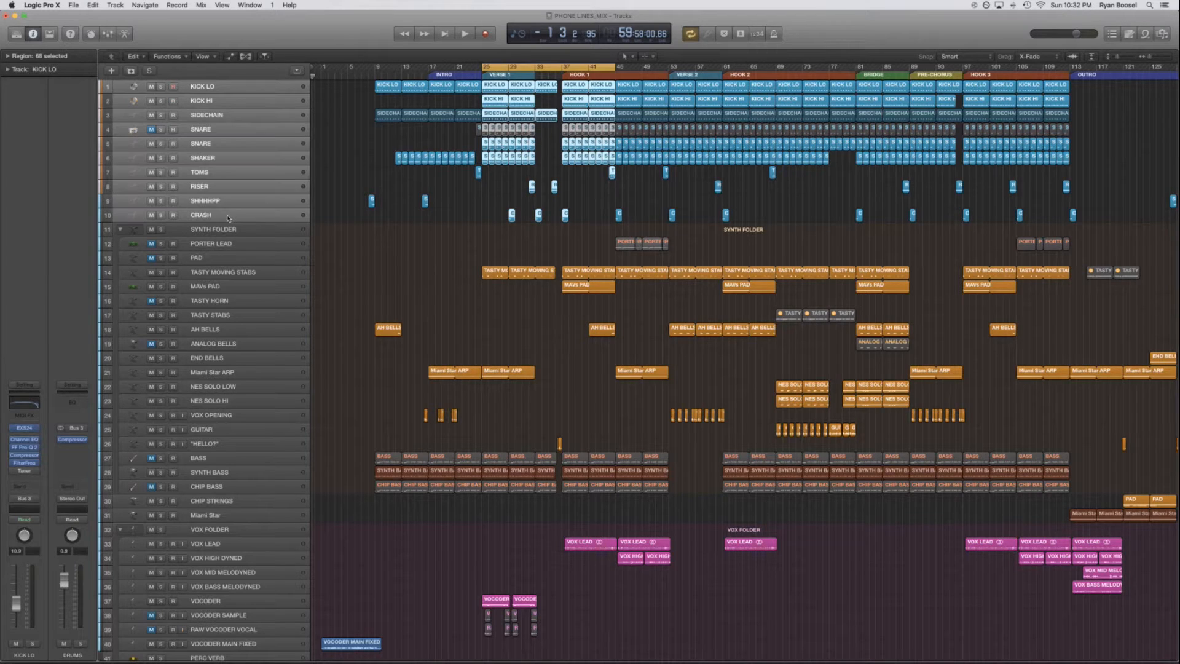
right_click(227, 87)
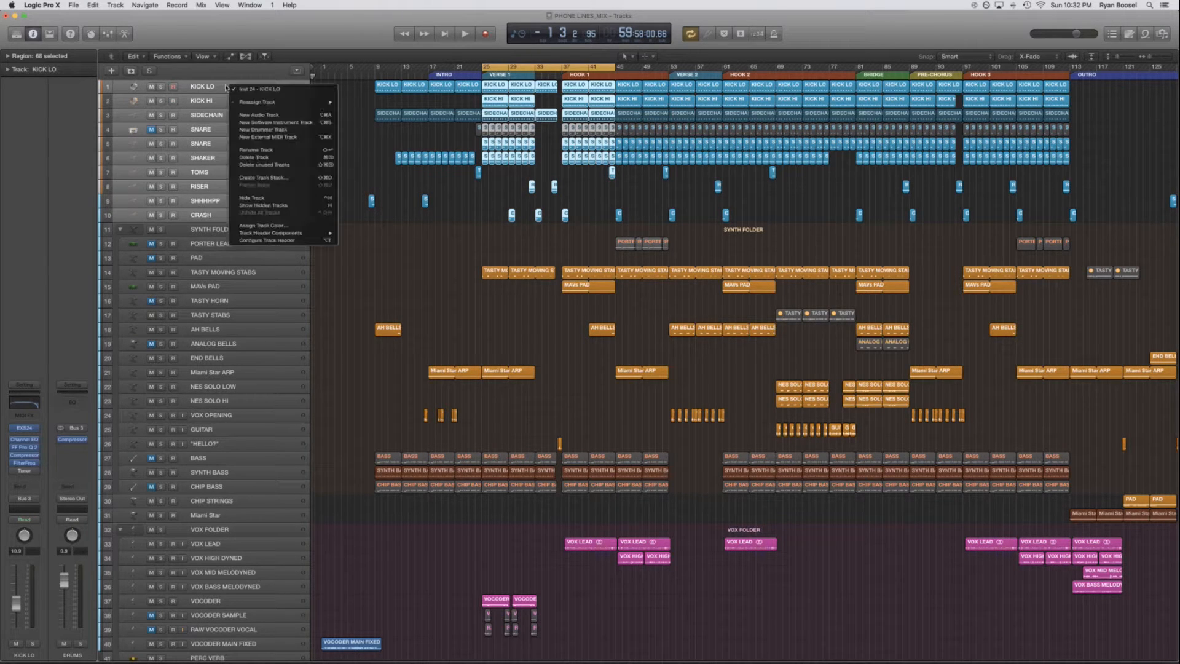
click(301, 178)
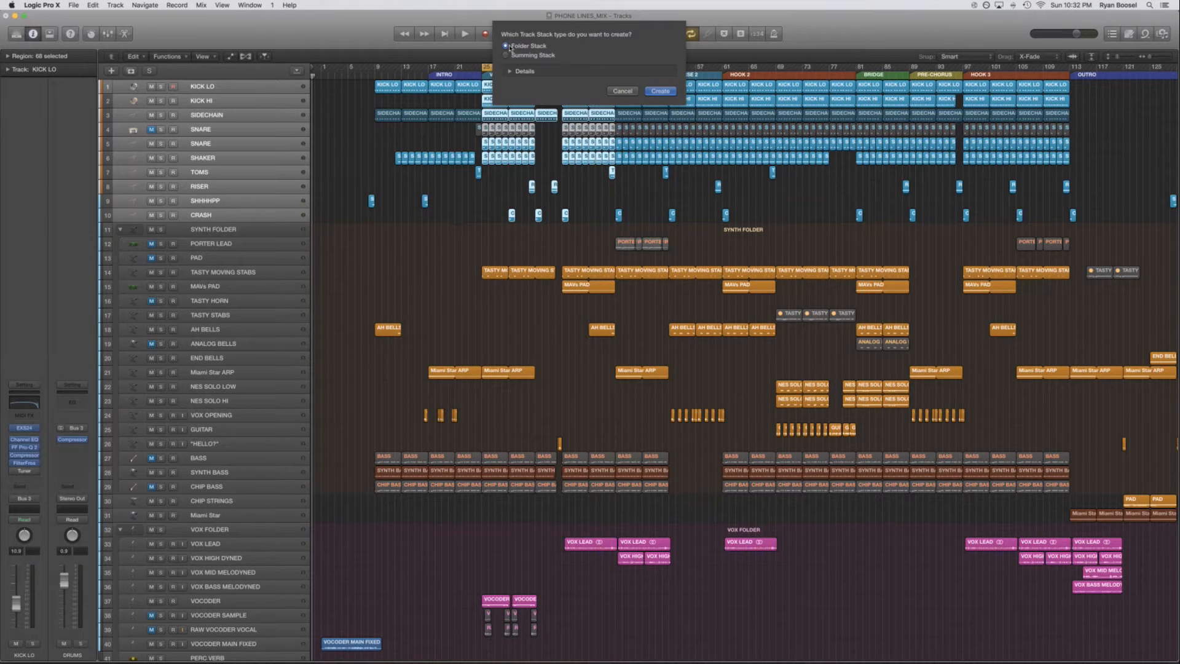
click(665, 92)
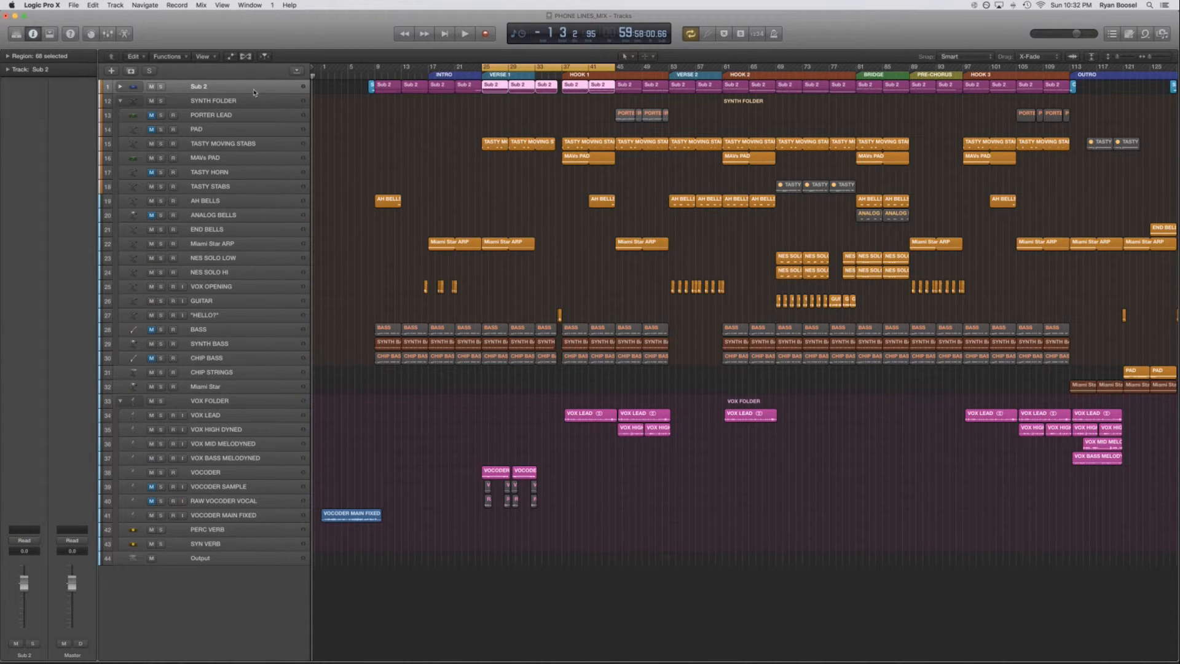
Expand the new drum track stack and rename it DRUM FOLDER
click(120, 87)
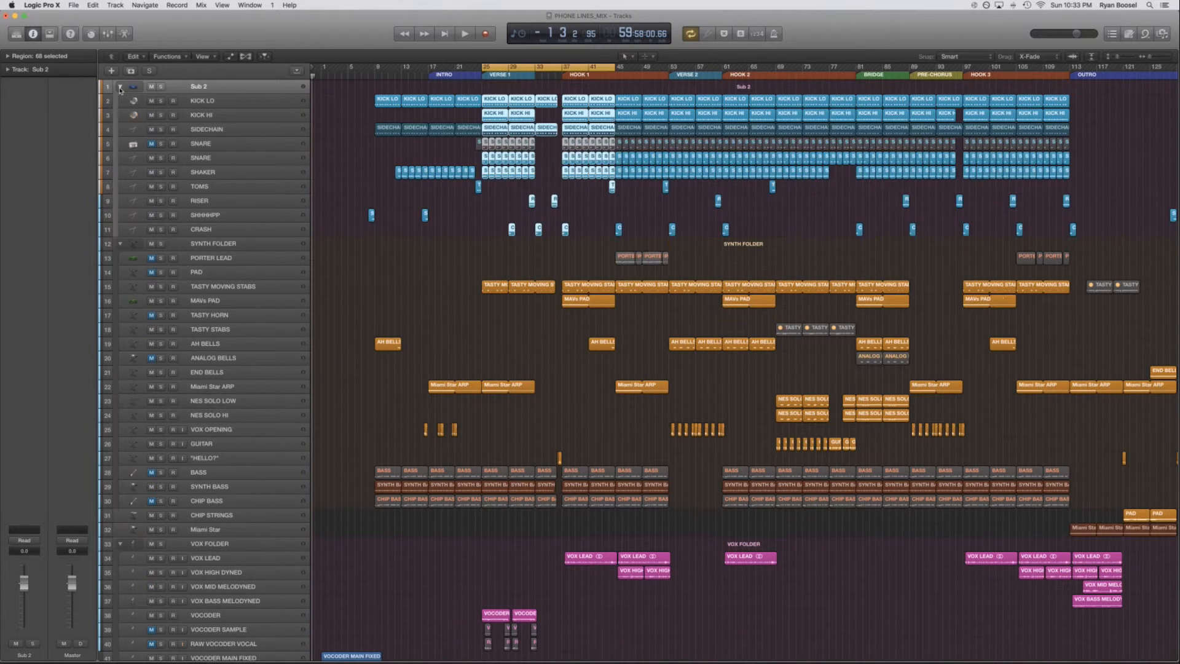
double_click(199, 86)
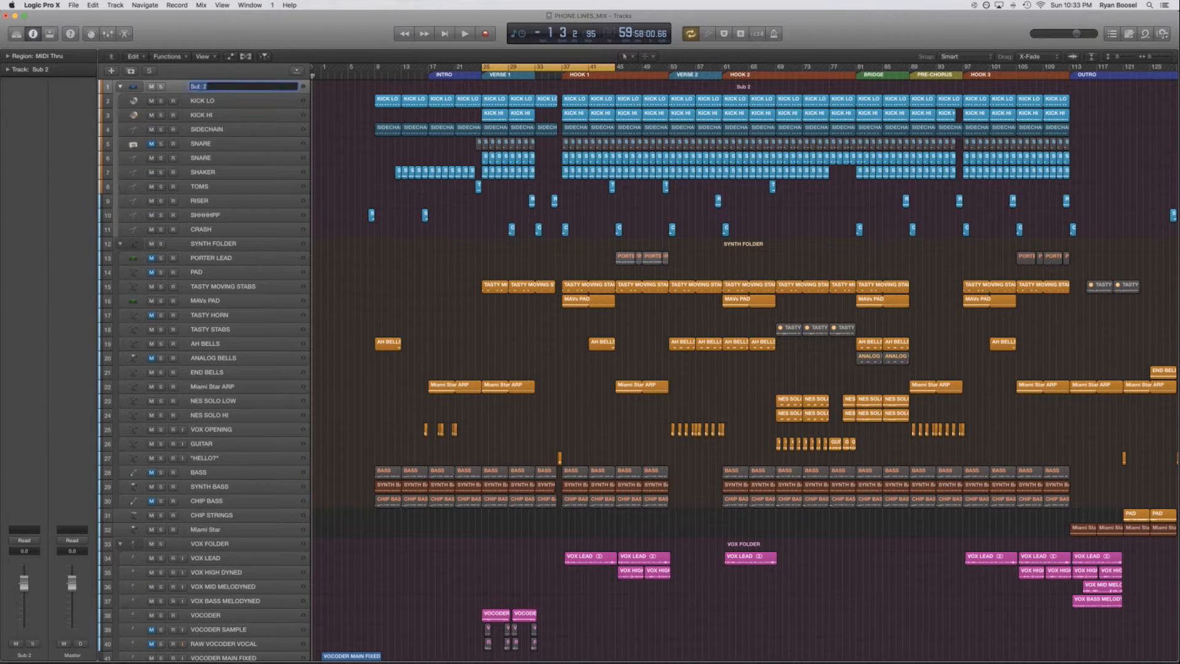
text(DRUM FOLDER)
key(Return)
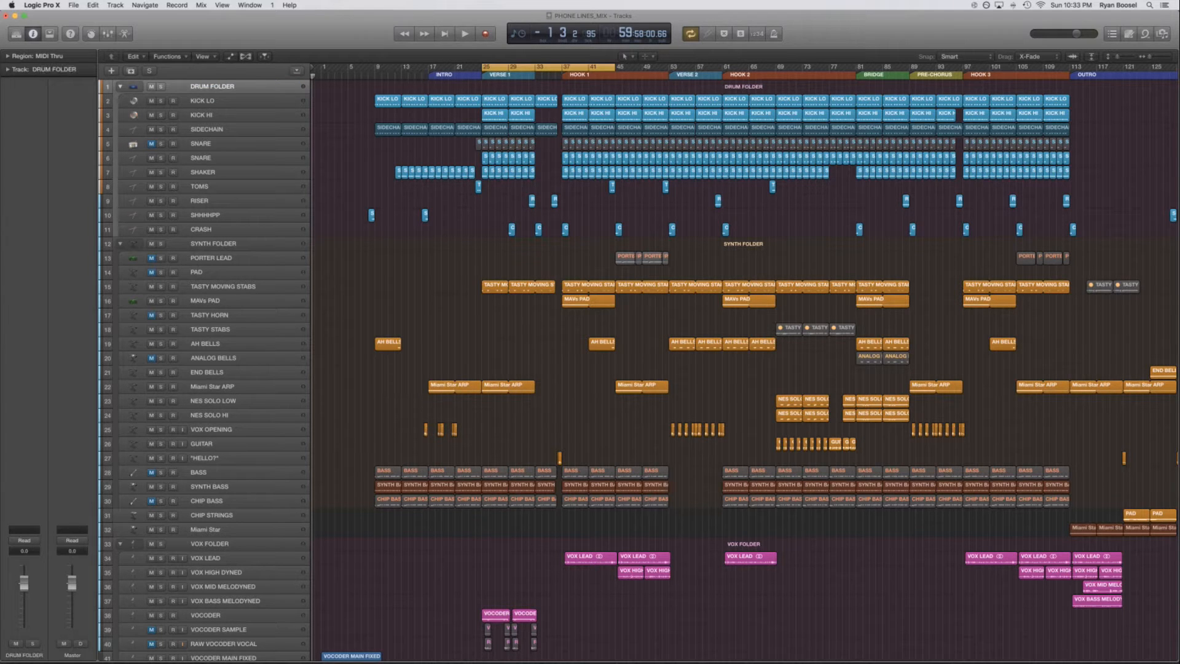
Collapse and re-expand the DRUM FOLDER and VOX FOLDER stacks to demonstrate hiding their tracks
click(121, 87)
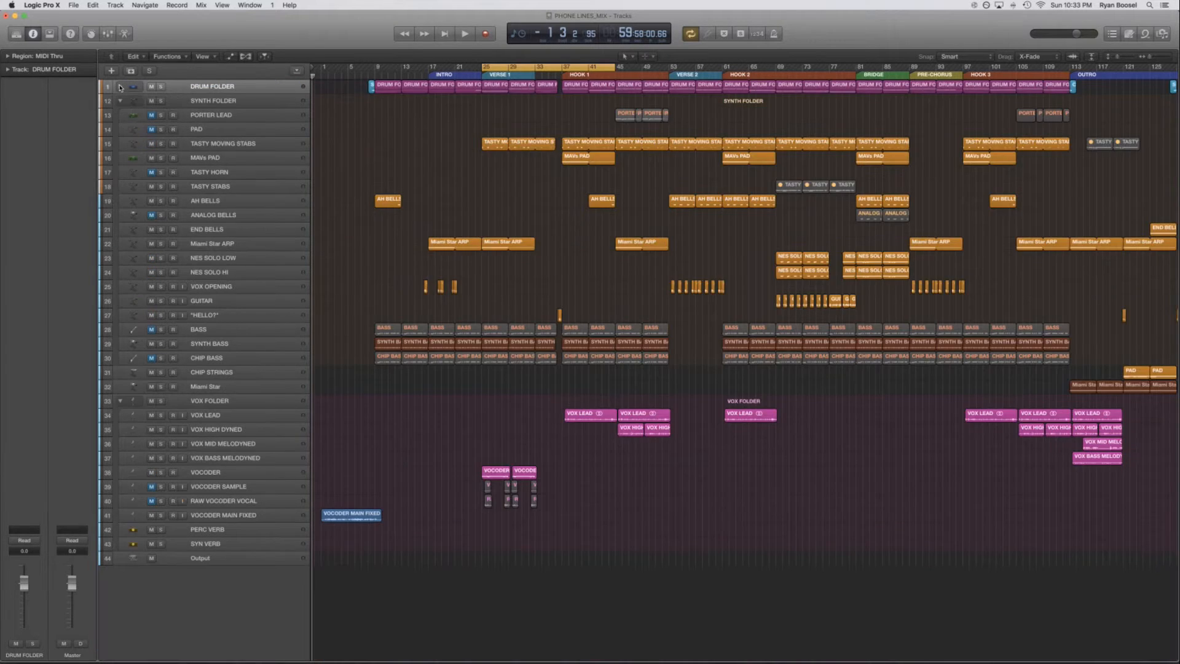
click(121, 87)
click(121, 87)
click(120, 400)
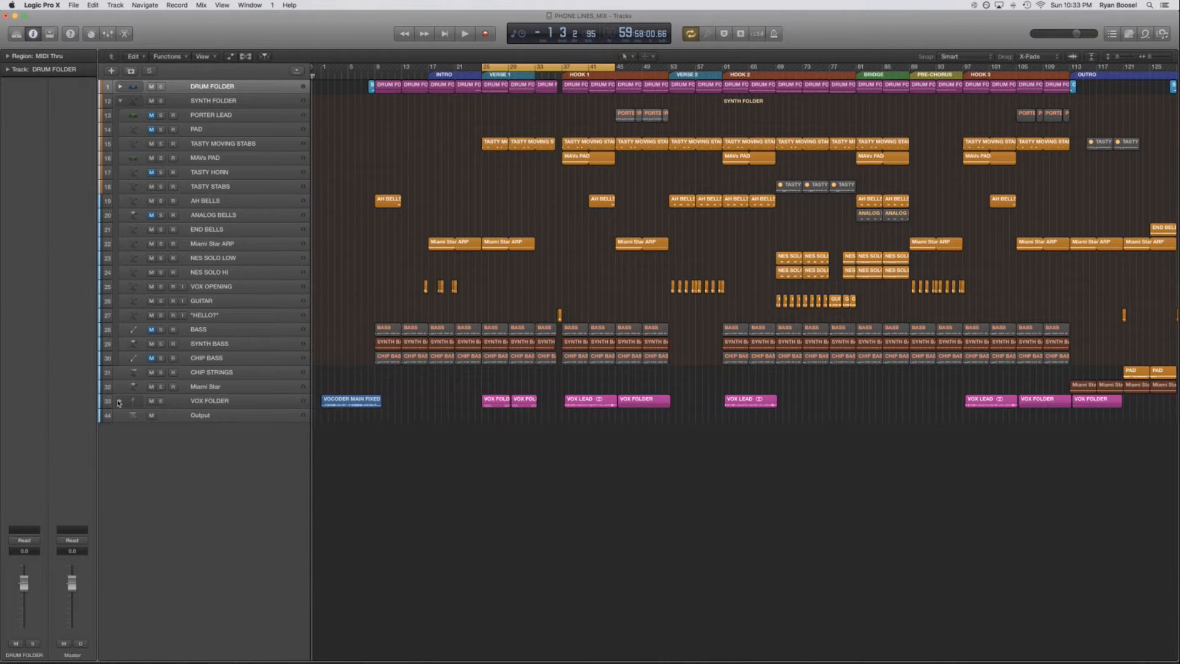
click(120, 401)
click(120, 87)
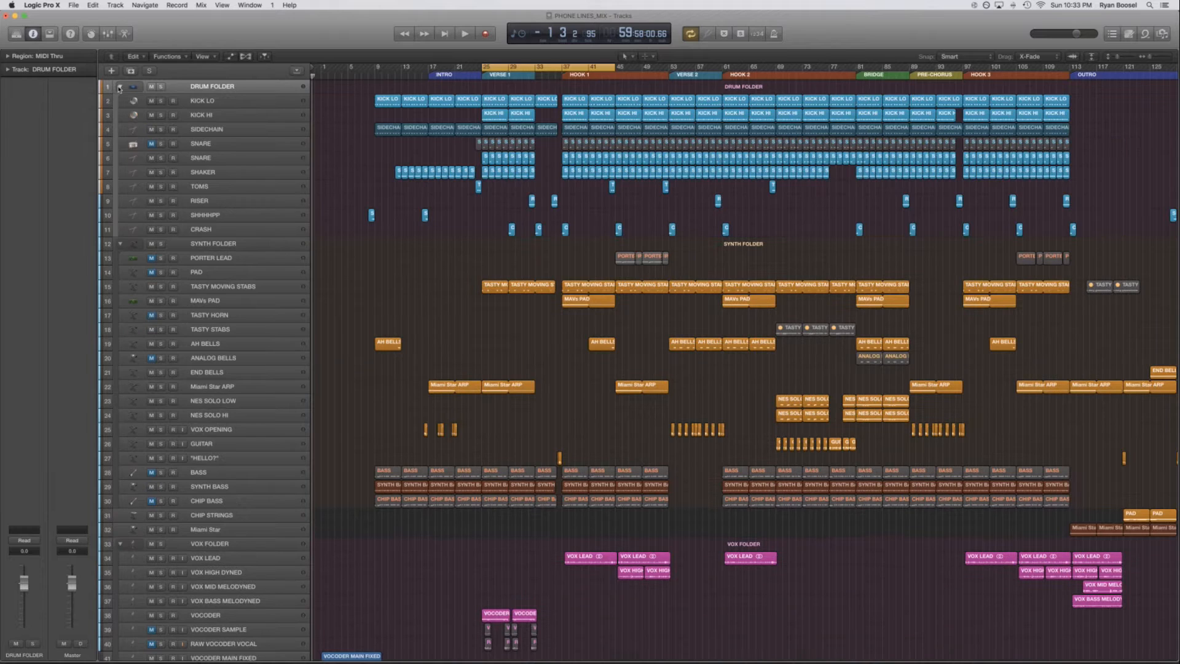
Compare region selection with the cycle range on and off, leaving it off with all KICK LO regions selected
click(250, 105)
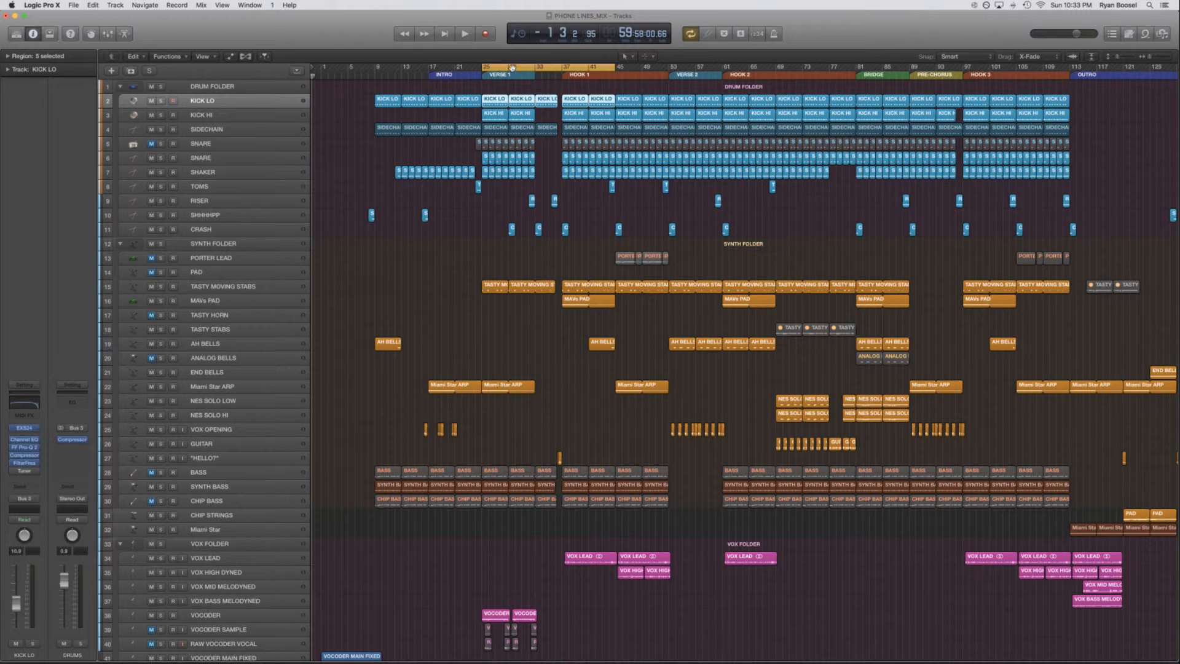
click(512, 67)
click(255, 104)
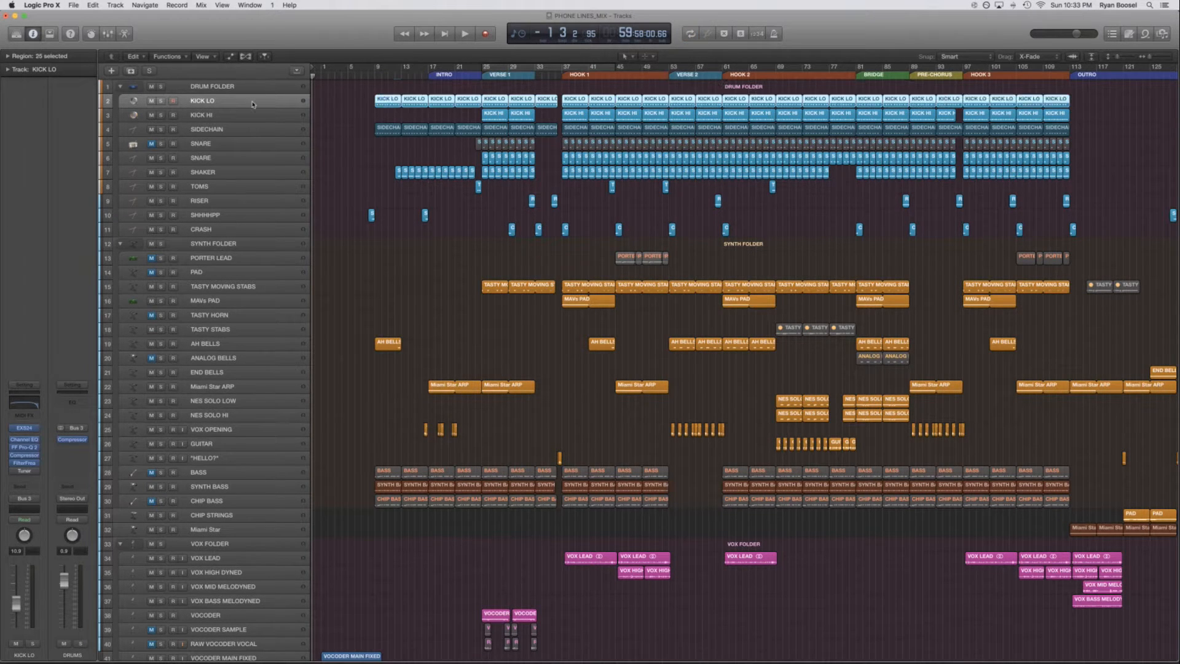
click(505, 68)
click(505, 67)
click(502, 66)
click(341, 107)
click(243, 106)
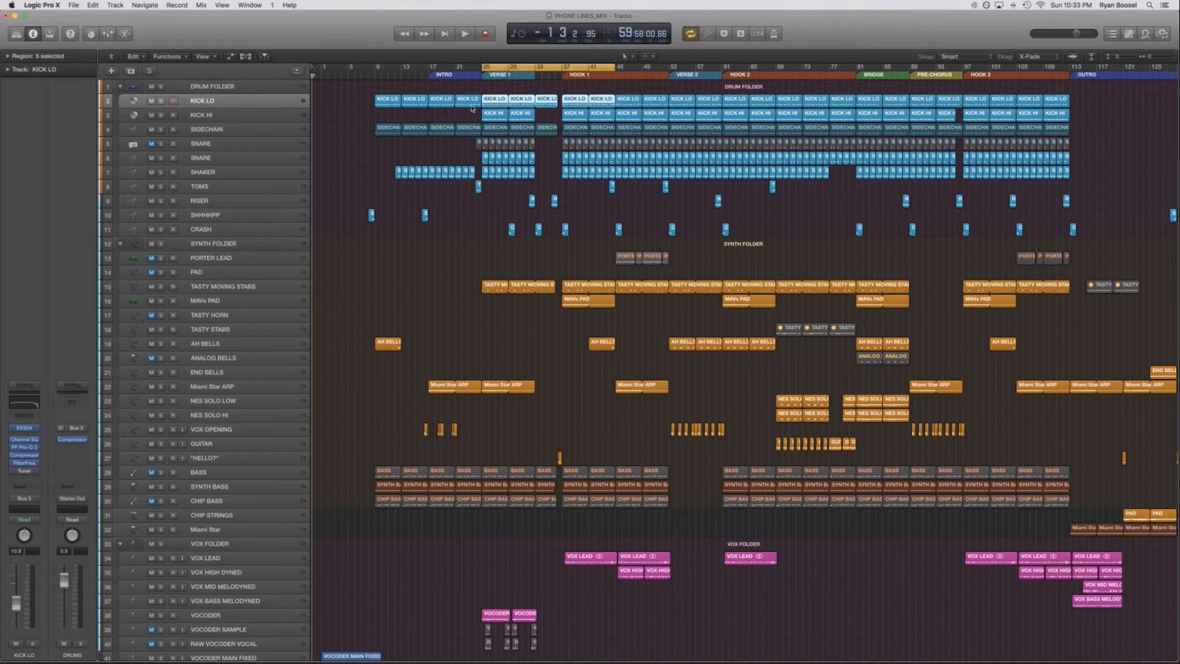
click(439, 88)
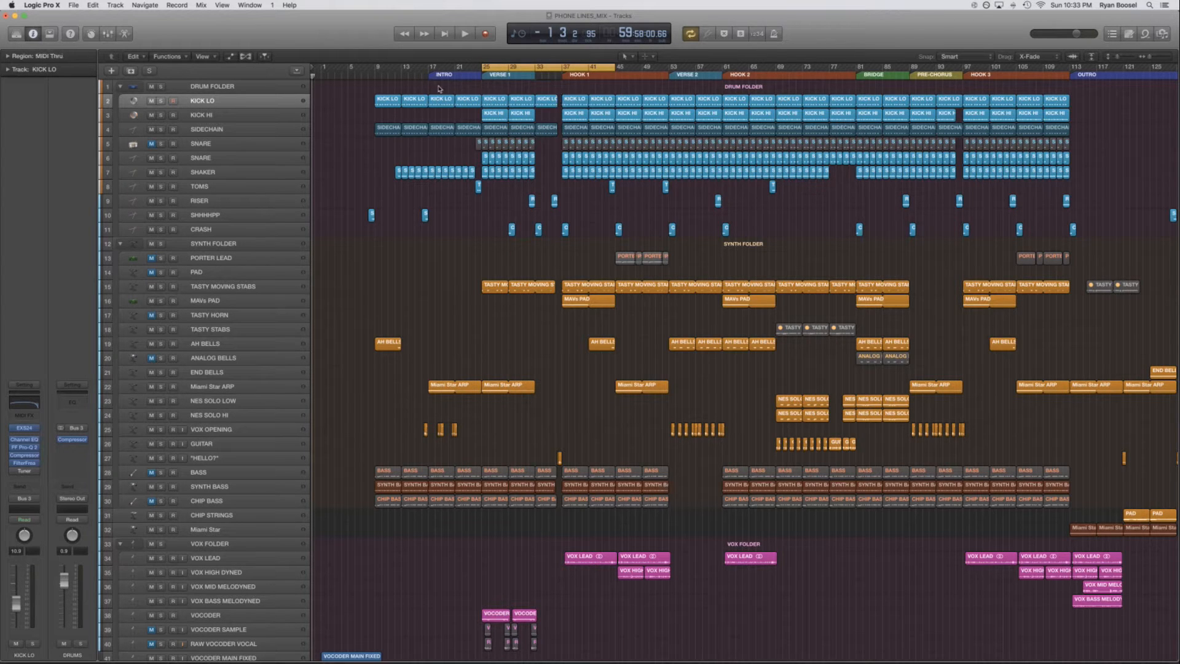
click(495, 70)
click(289, 103)
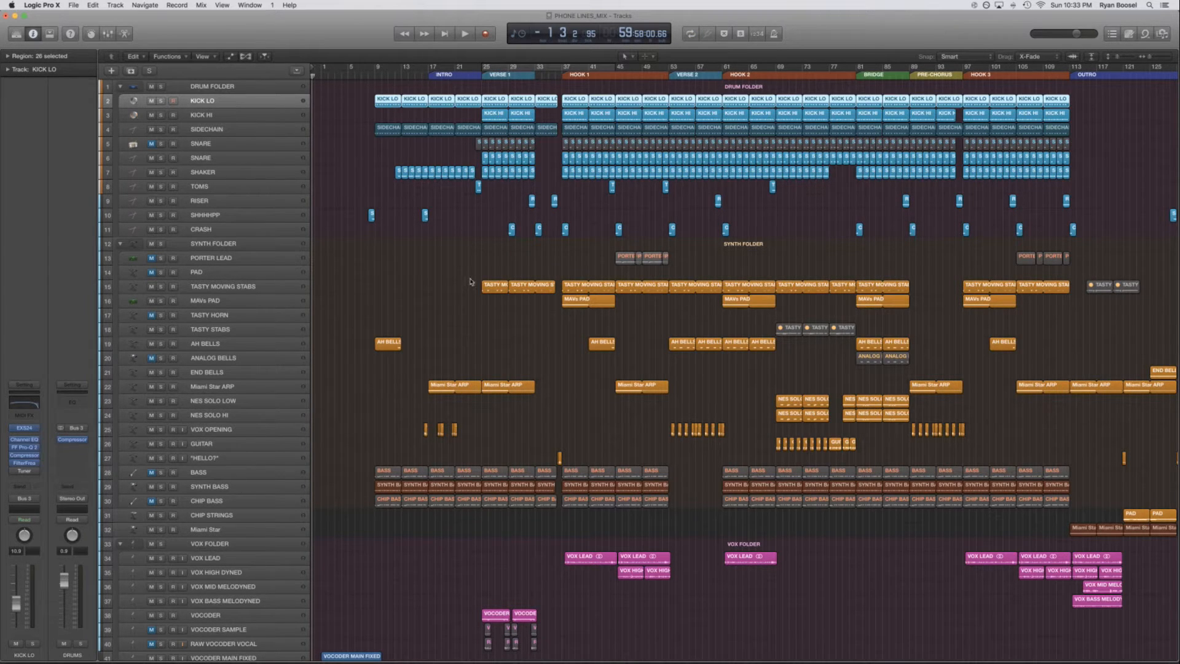
Try green on the selected KICK LO regions, restore their blue colour, and close the colour palette
key(alt+c)
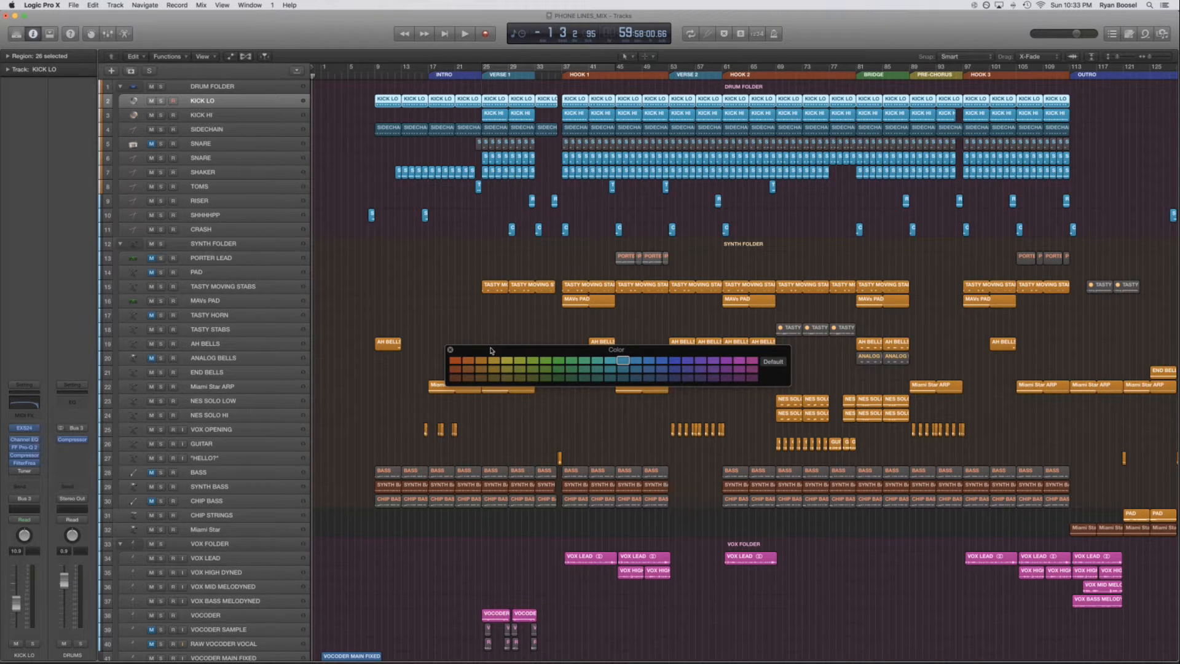
click(611, 362)
click(597, 363)
click(596, 369)
click(570, 369)
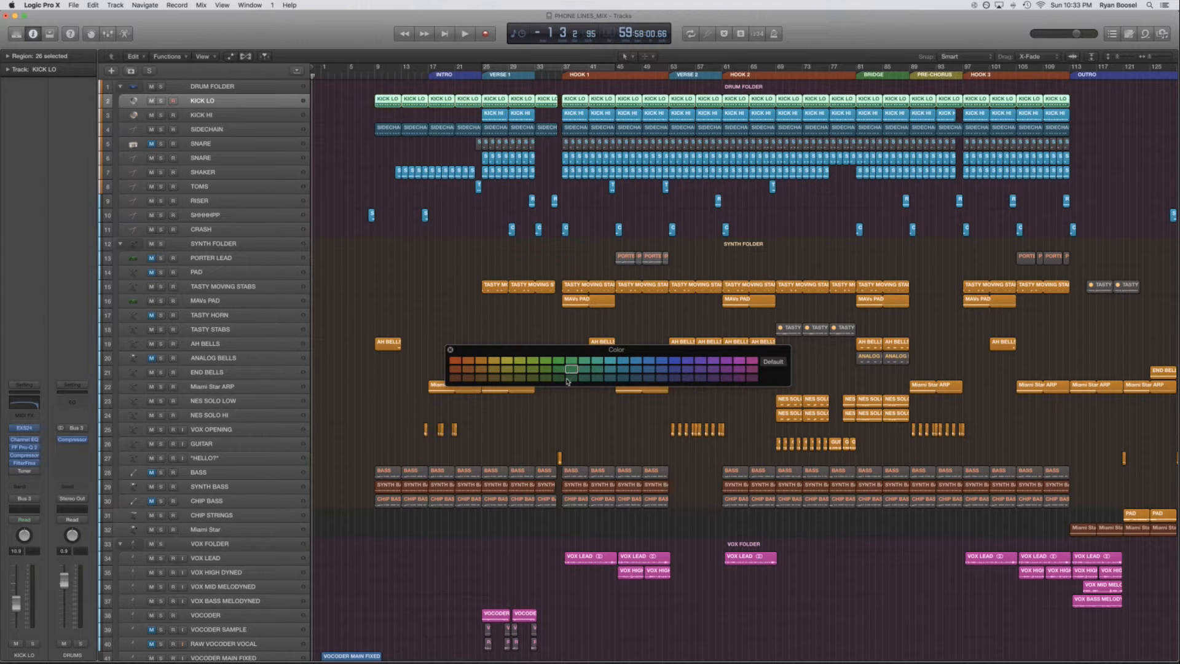
click(623, 362)
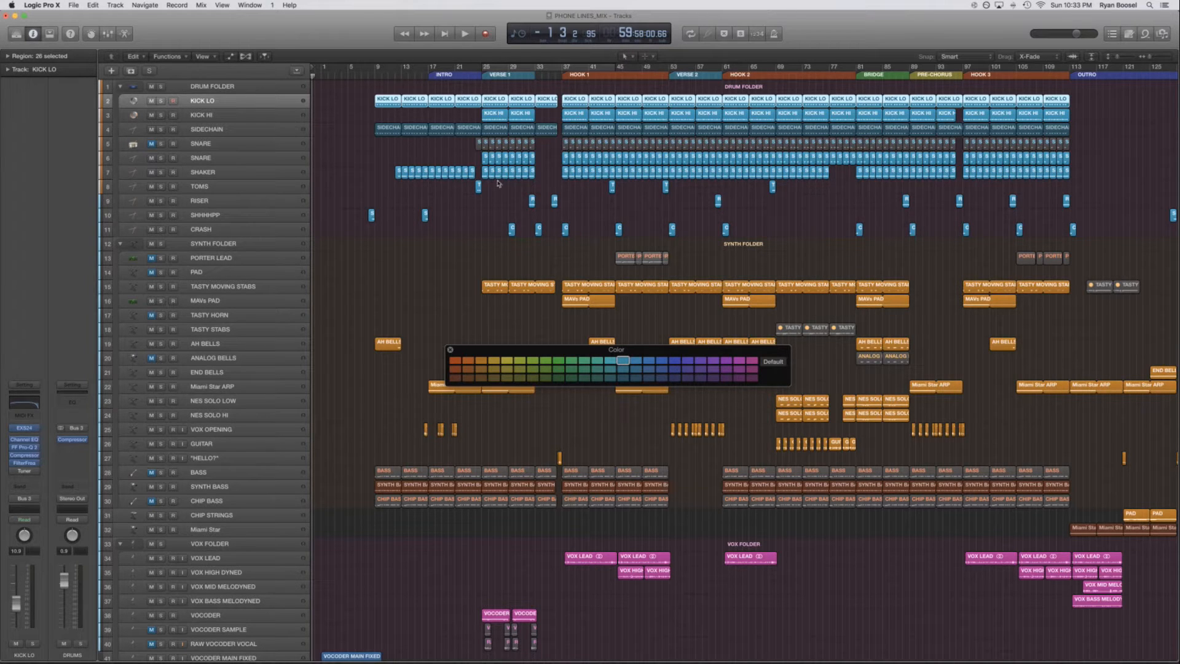
click(449, 350)
click(453, 281)
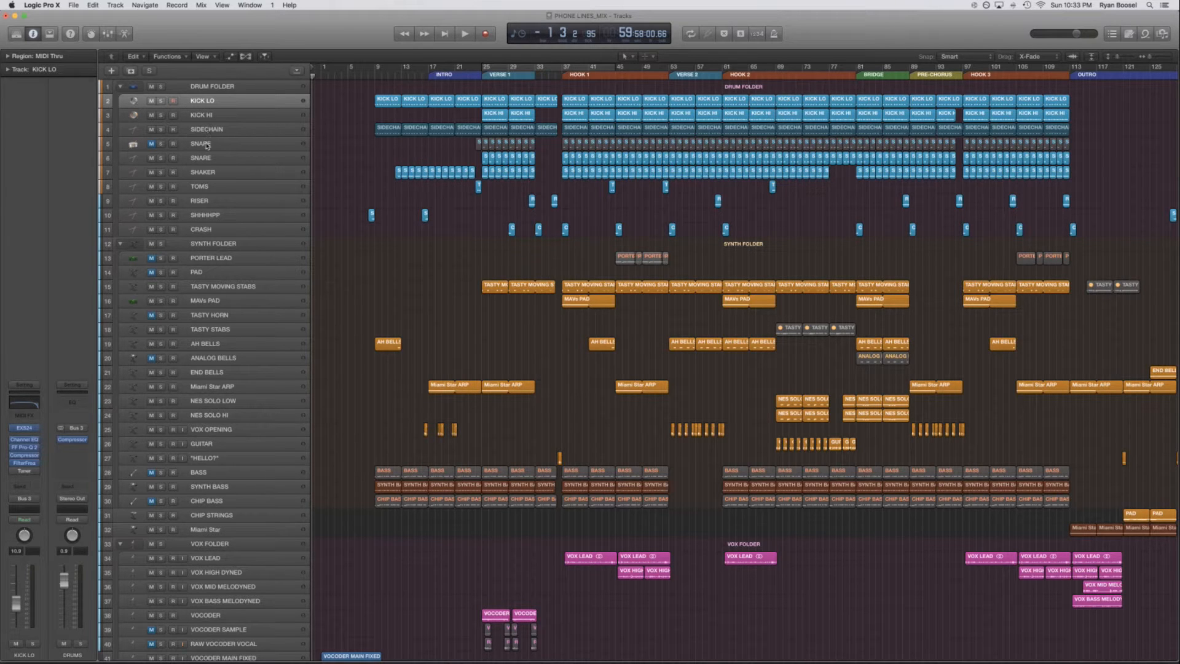
Delete the muted SNARE track, including its regions, from the DRUM FOLDER stack
click(224, 145)
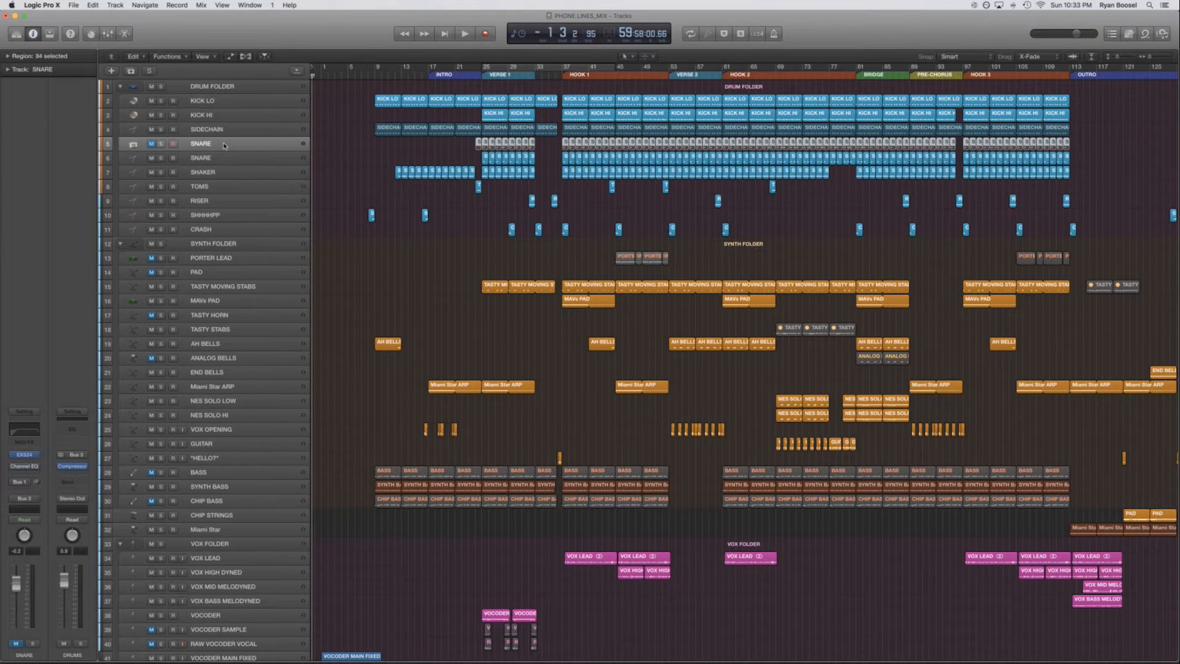
scroll(234, 337, down, 5)
scroll(234, 331, up, 5)
key(Delete)
key(super+BackSpace)
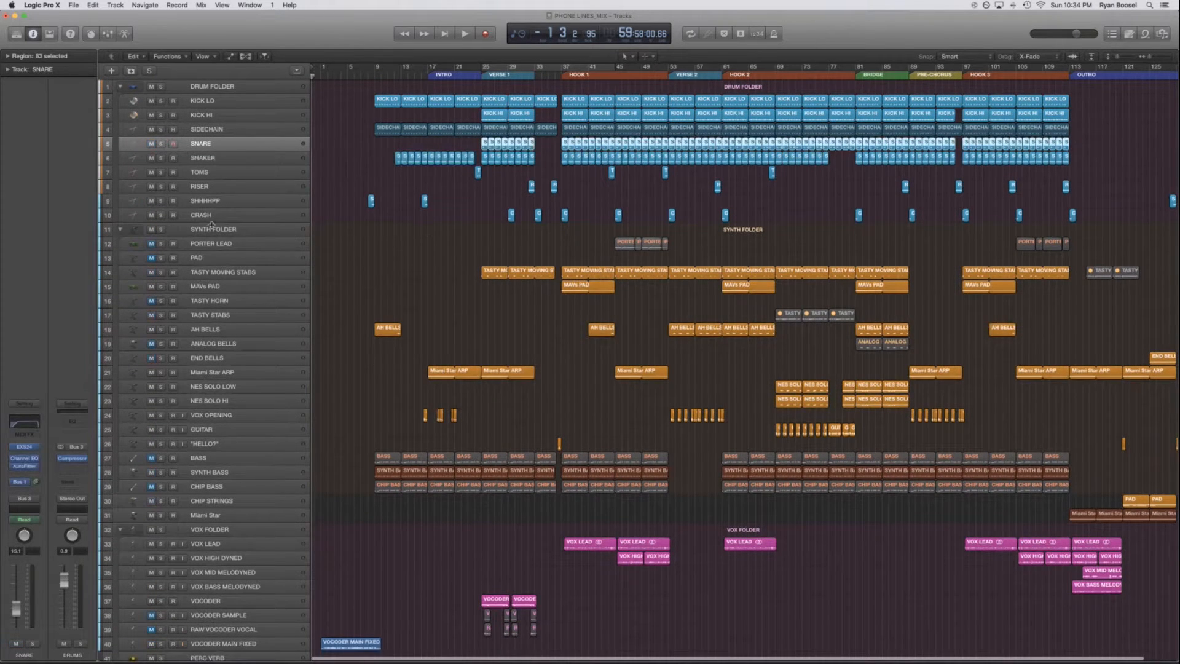
Delete the muted PORTER LEAD and PAD tracks from the SYNTH FOLDER stack, including PAD's automation data
click(212, 247)
key(super+BackSpace)
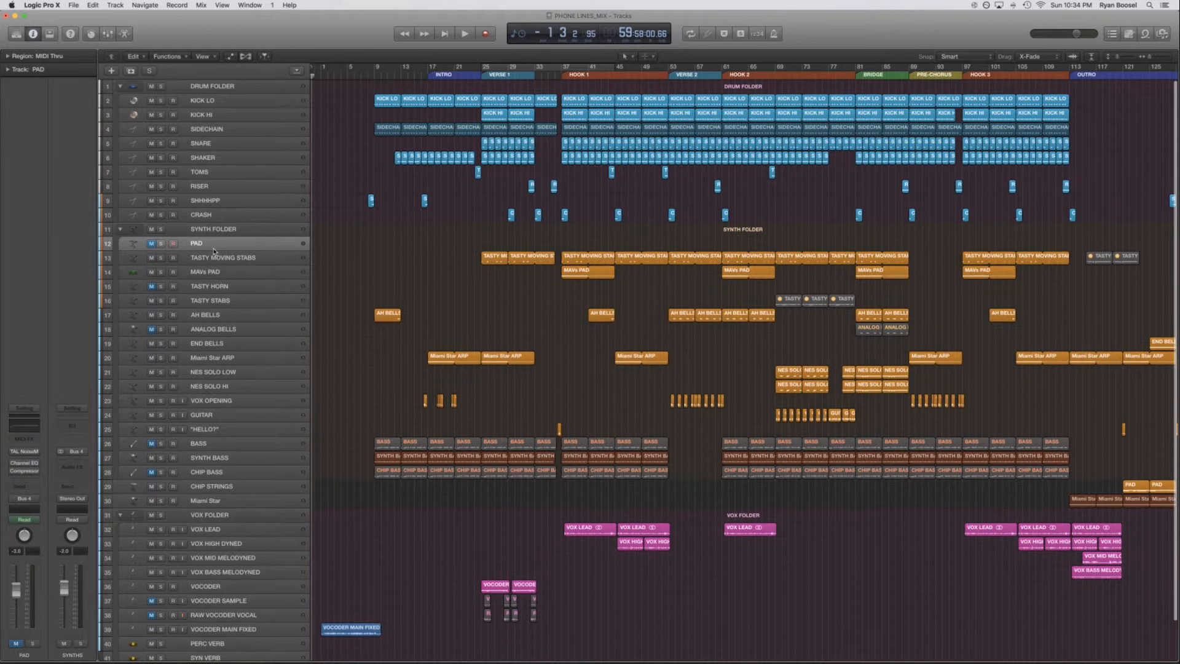
key(super+BackSpace)
click(675, 213)
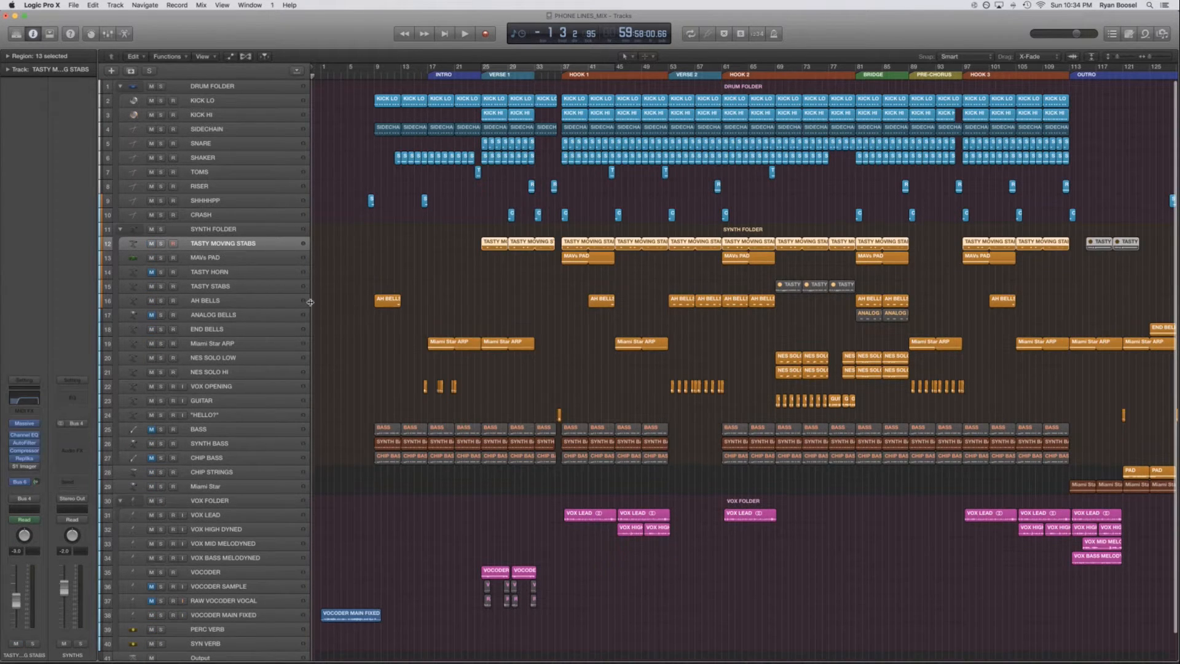
Delete the muted TASTY HORN and ANALOG BELLS tracks along with their automation data
click(234, 274)
key(super+BackSpace)
click(676, 212)
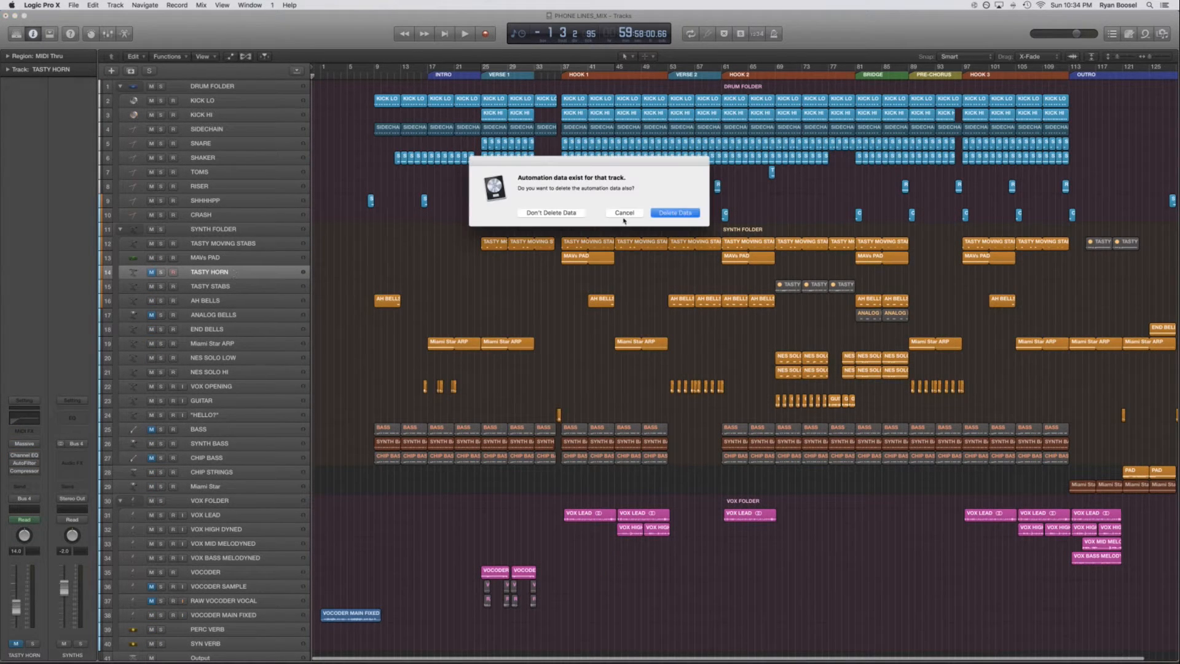
key(Down)
key(Down)
key(super+BackSpace)
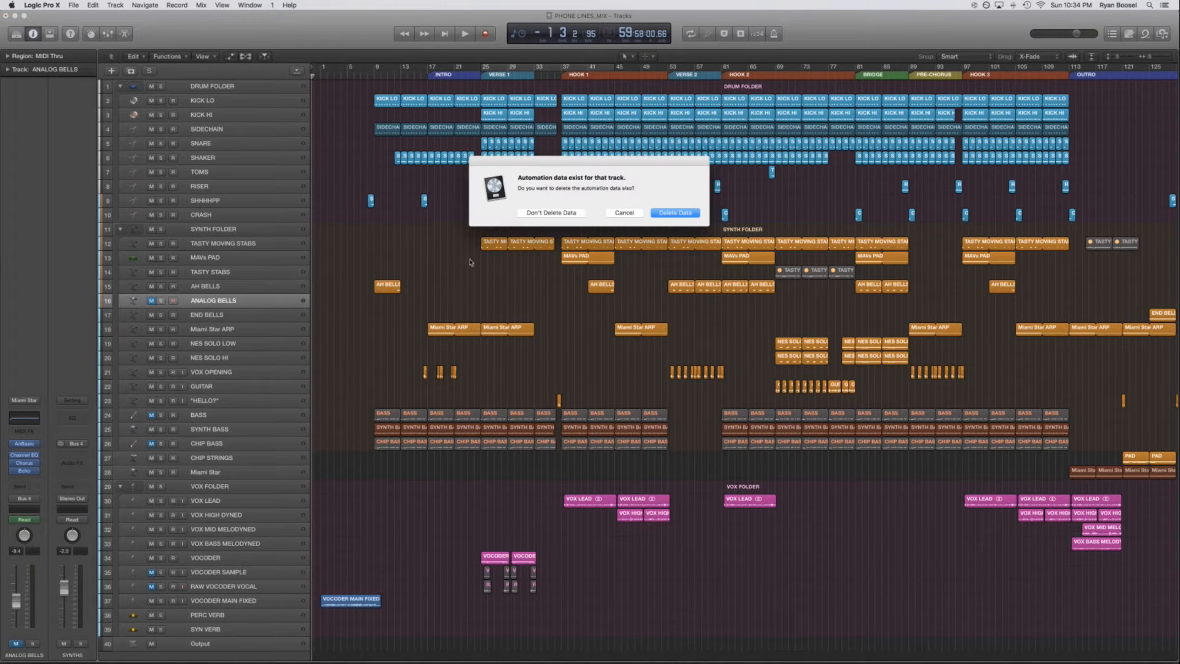
click(659, 214)
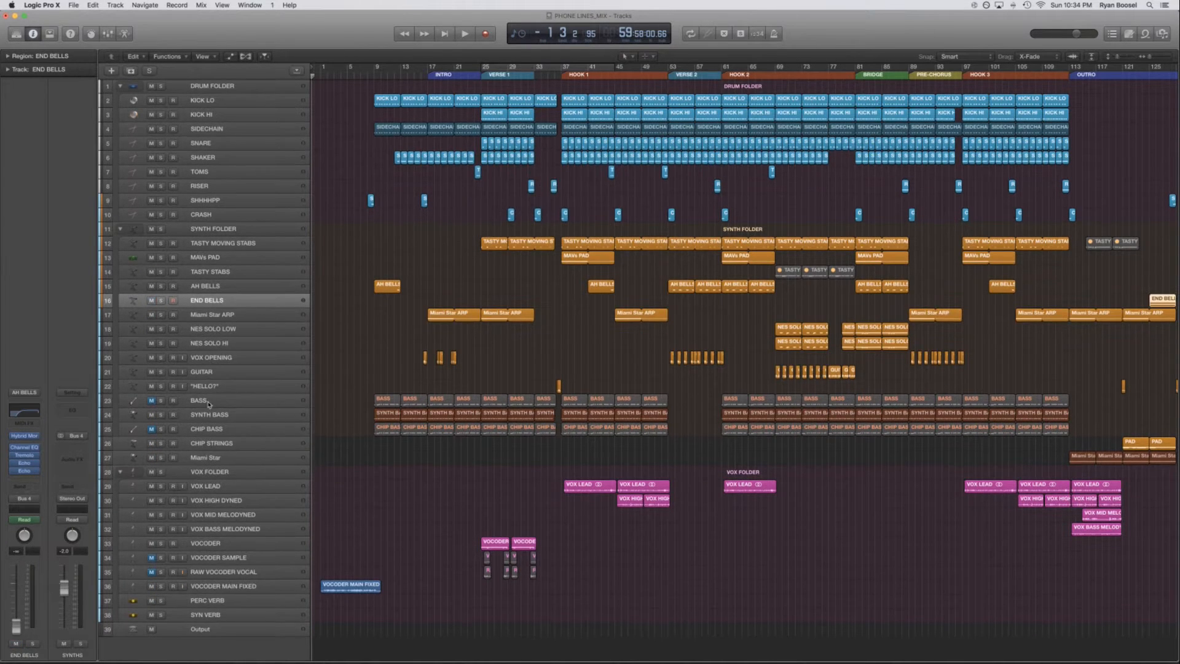
Delete the muted BASS and CHIP BASS tracks from the SYNTH FOLDER stack, including their regions
click(208, 404)
key(Delete)
key(super+BackSpace)
click(211, 416)
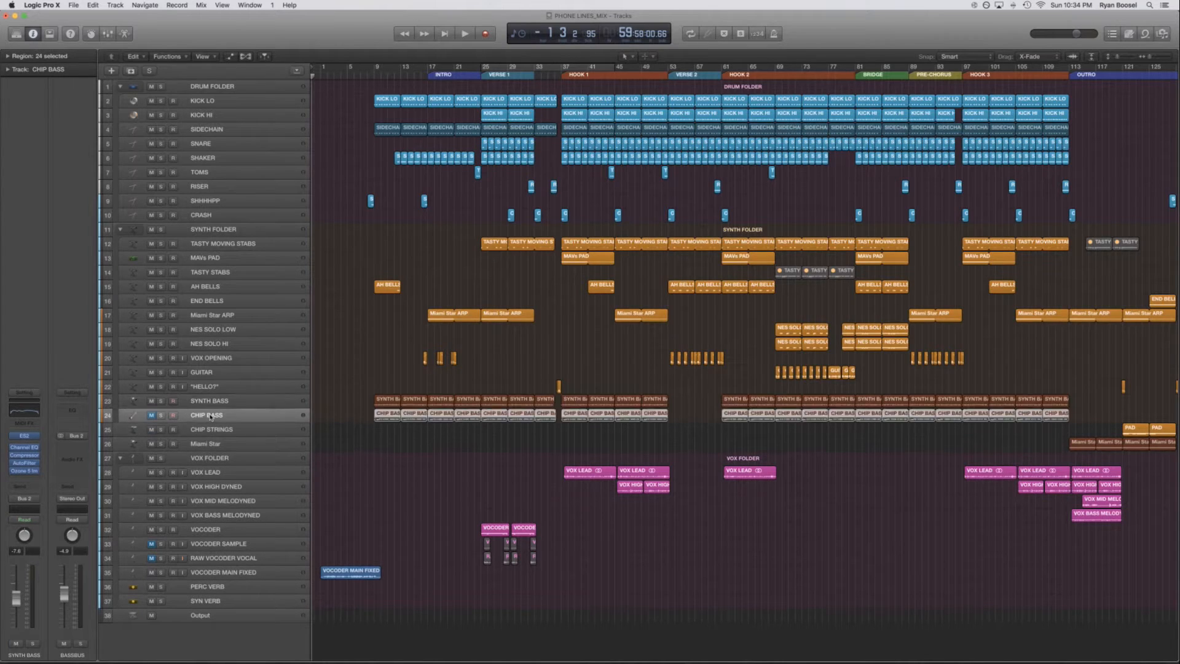
key(Delete)
key(super+BackSpace)
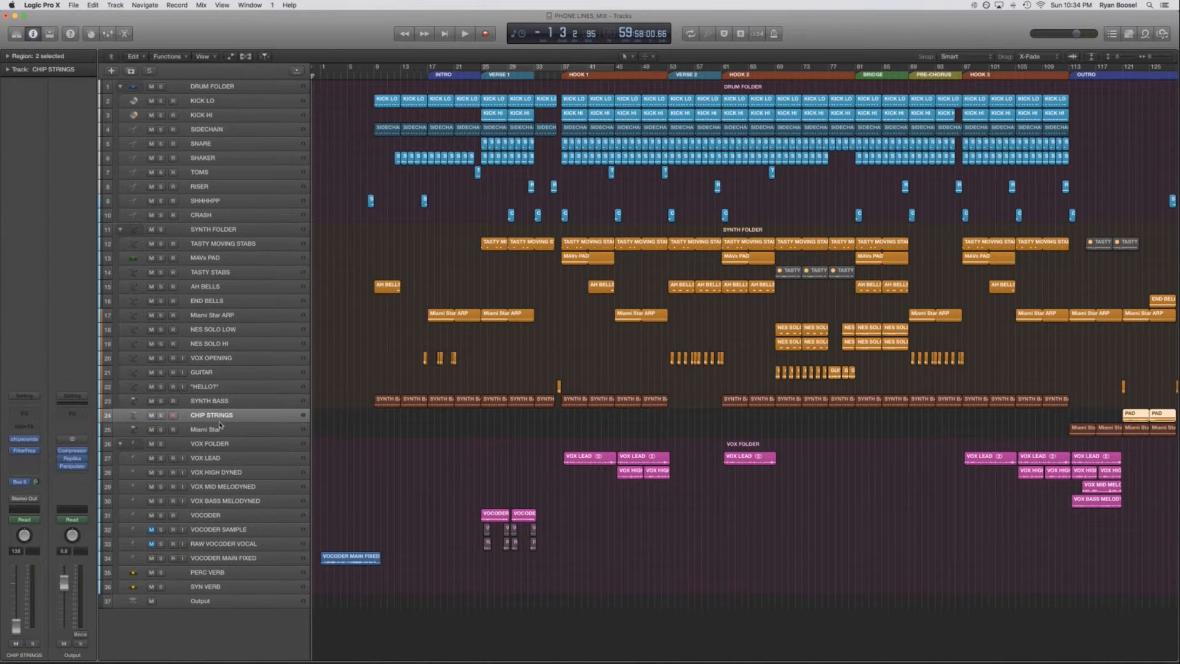
Look through the remaining tracks, from Miami Star and the VOX FOLDER vocals to PERC VERB, and the whole arrangement for unused material
click(224, 427)
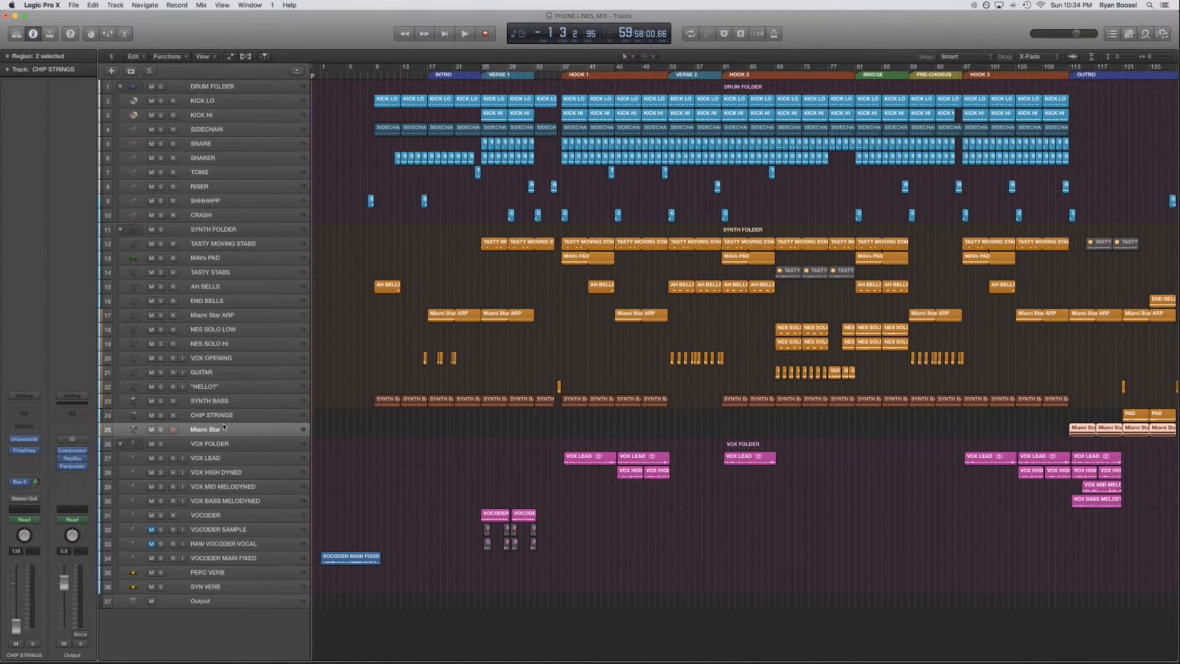
click(215, 457)
click(218, 472)
click(222, 501)
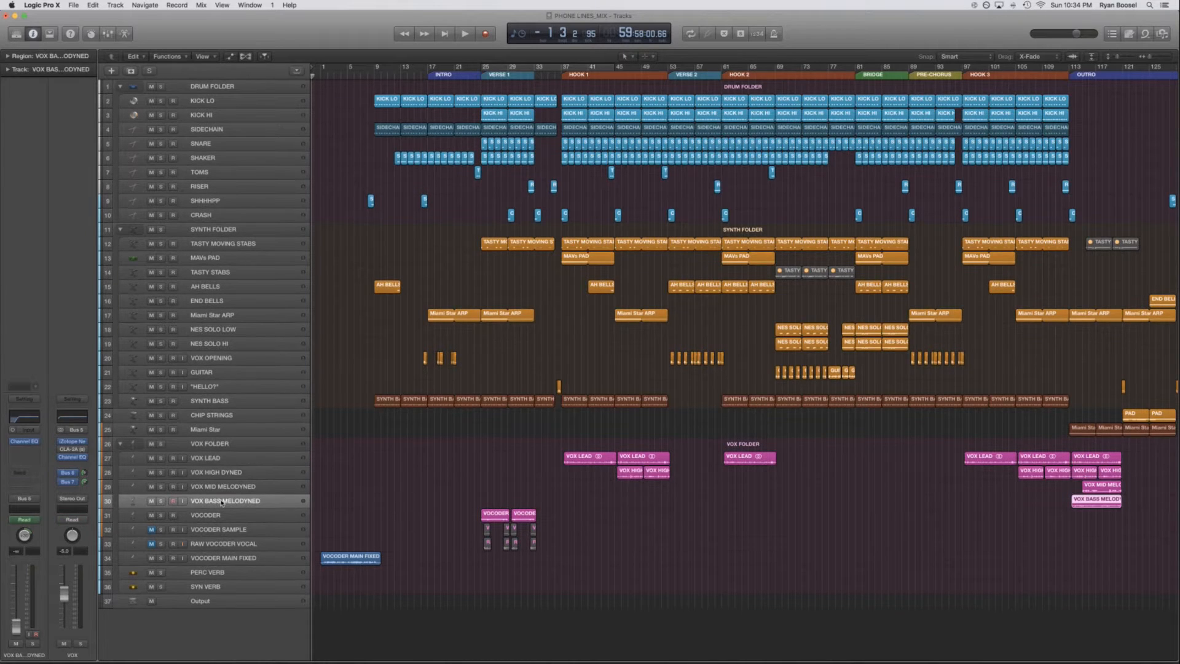
click(225, 515)
click(218, 529)
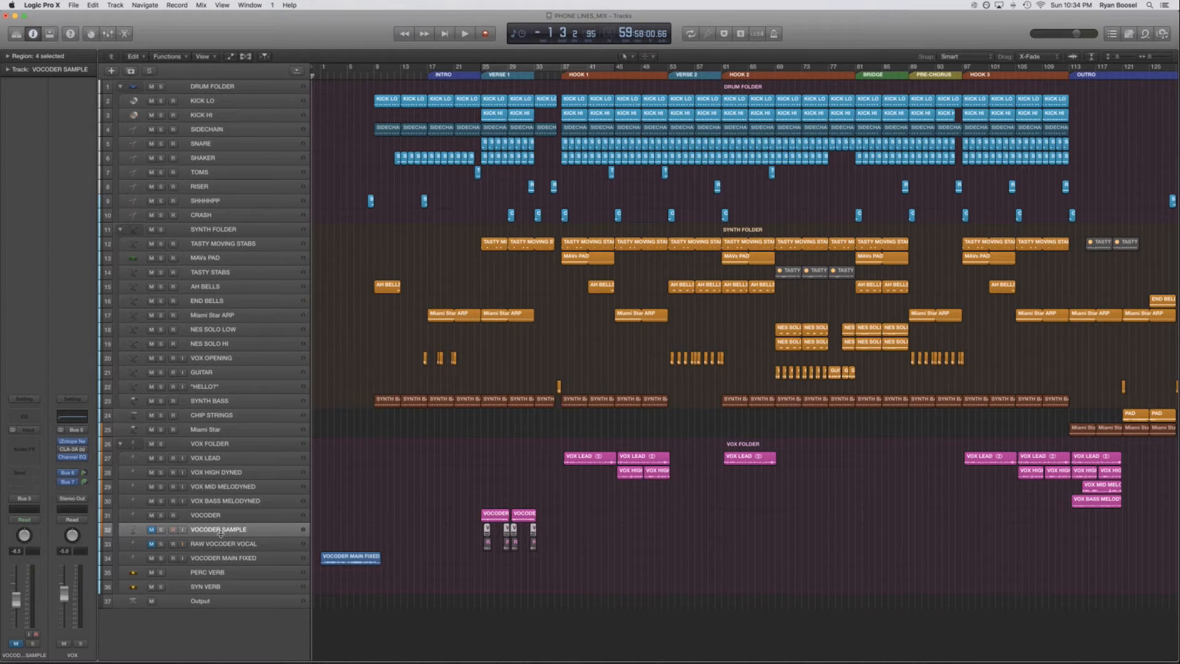
click(229, 558)
click(228, 571)
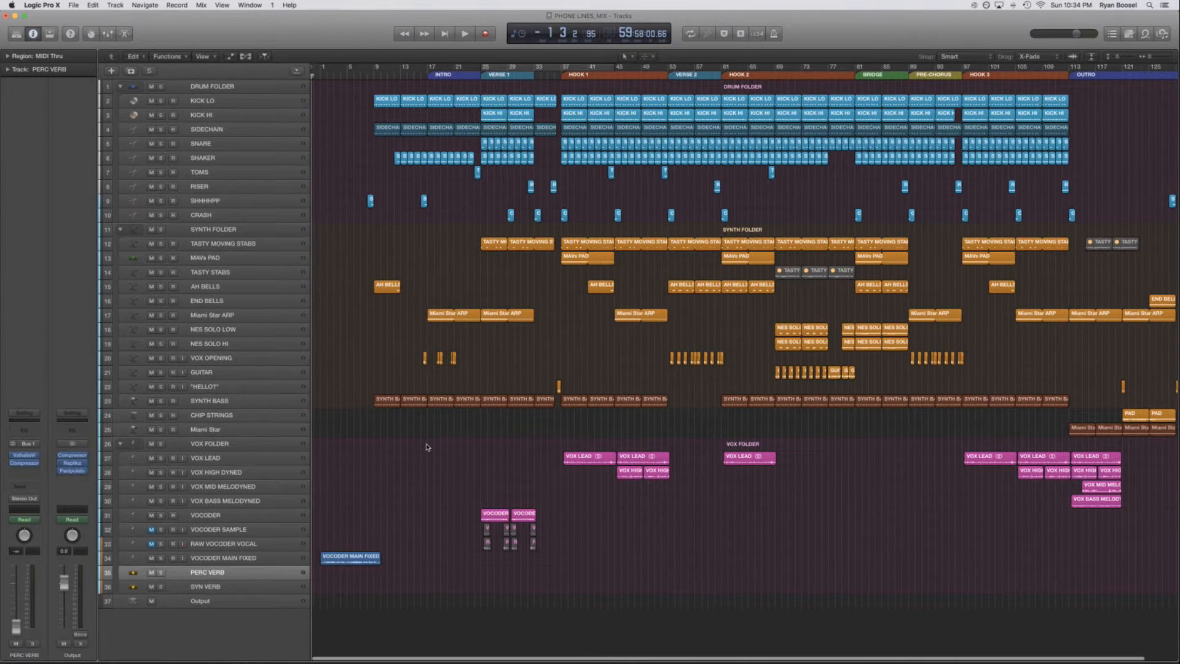
click(236, 88)
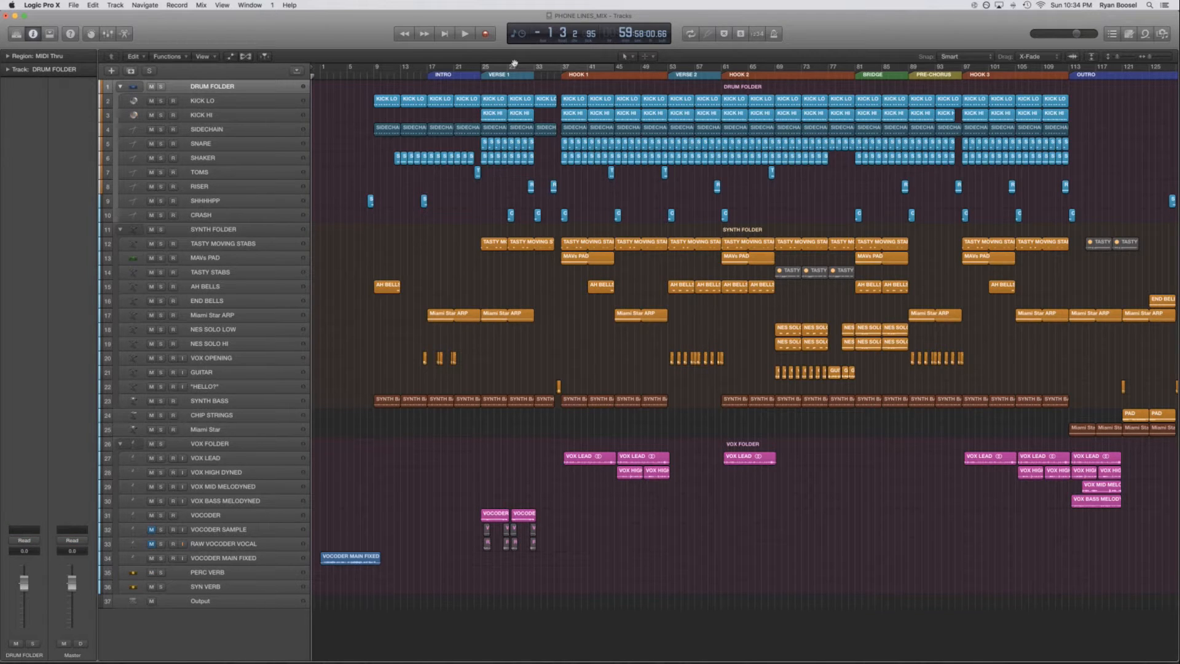
scroll(568, 270, right, 3)
scroll(581, 264, left, 4)
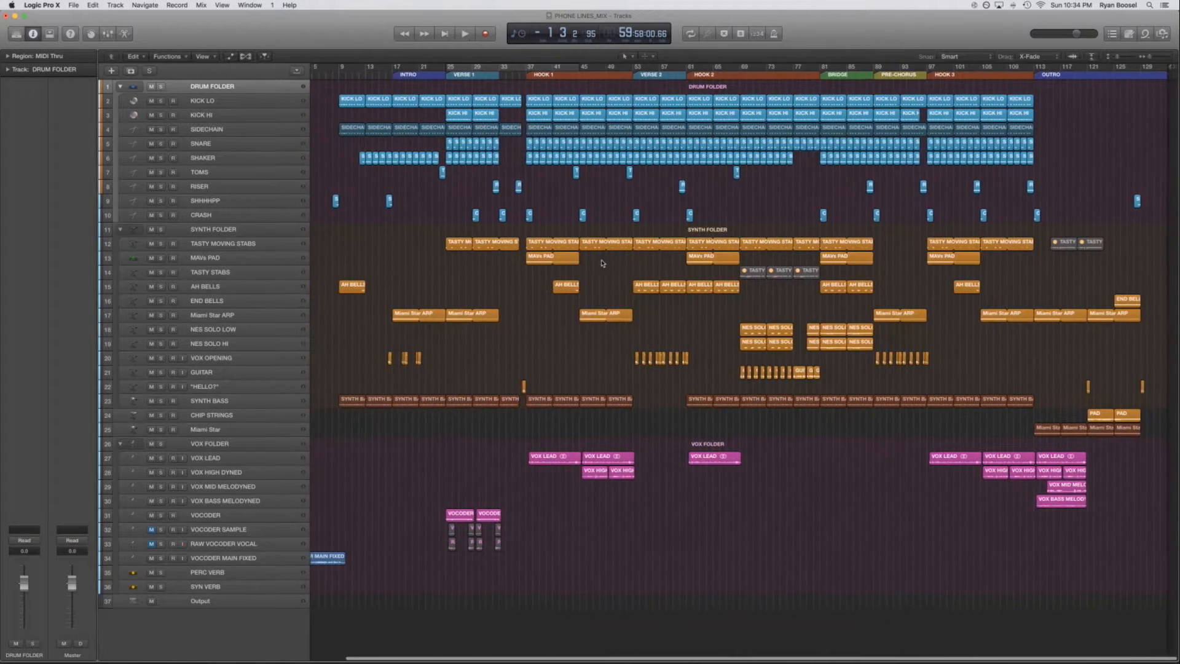
Unmute the three TASTY STABS regions in the SYNTH FOLDER stack and mute them again
click(248, 272)
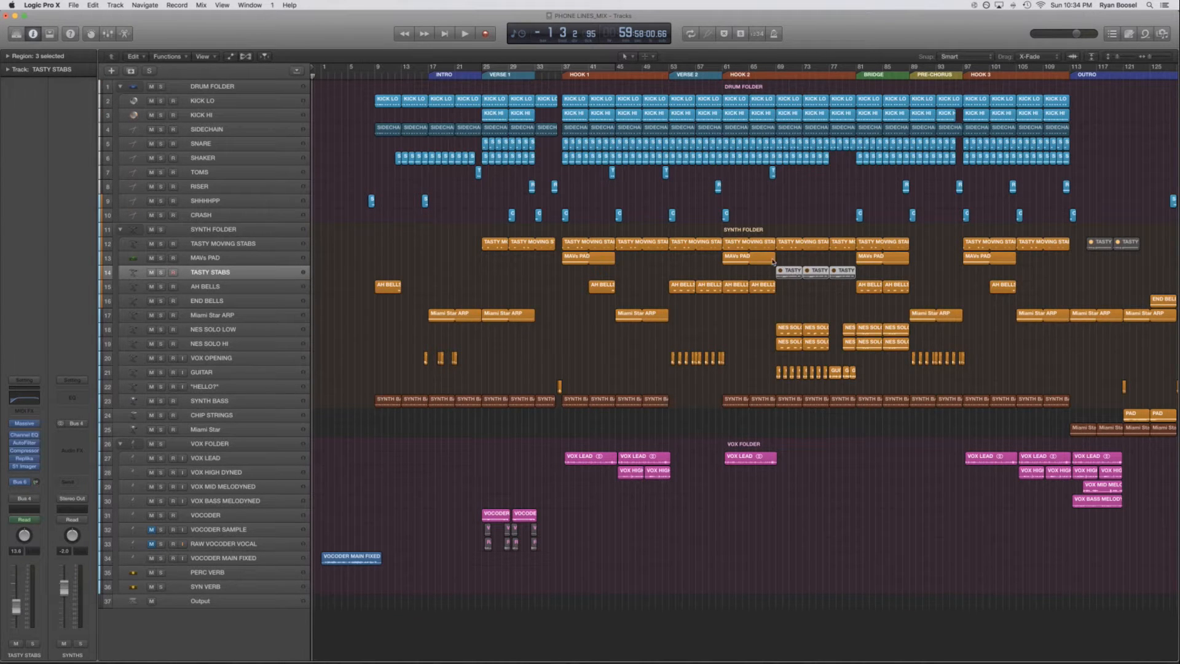
right_click(786, 275)
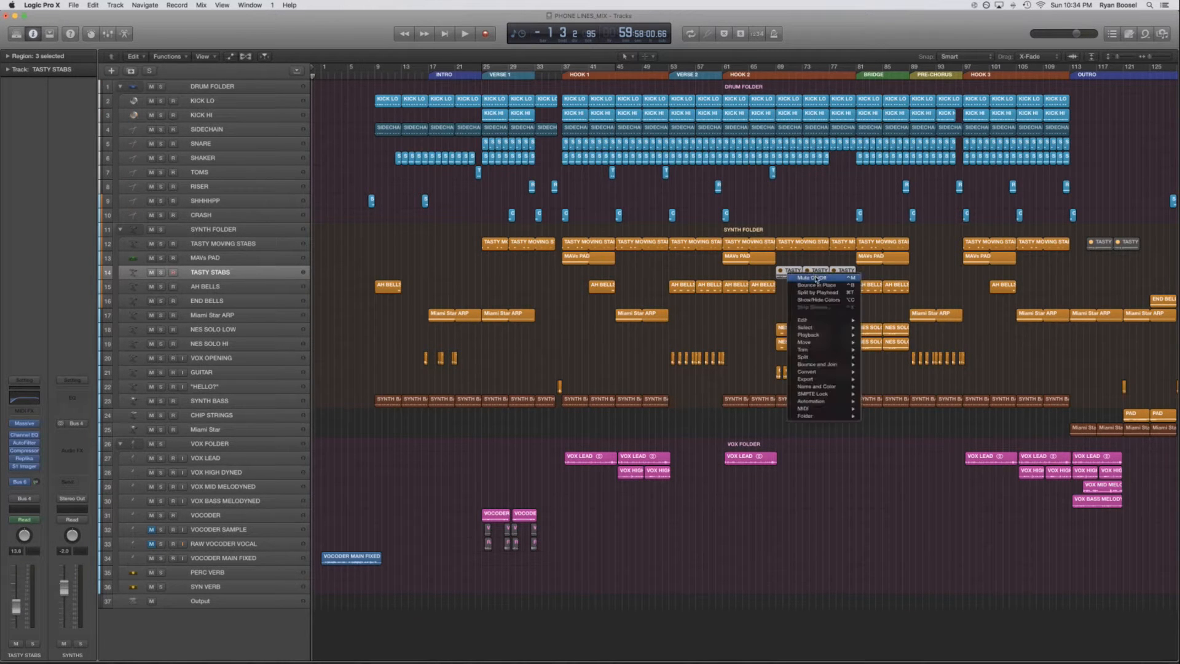
click(759, 273)
right_click(792, 271)
click(818, 275)
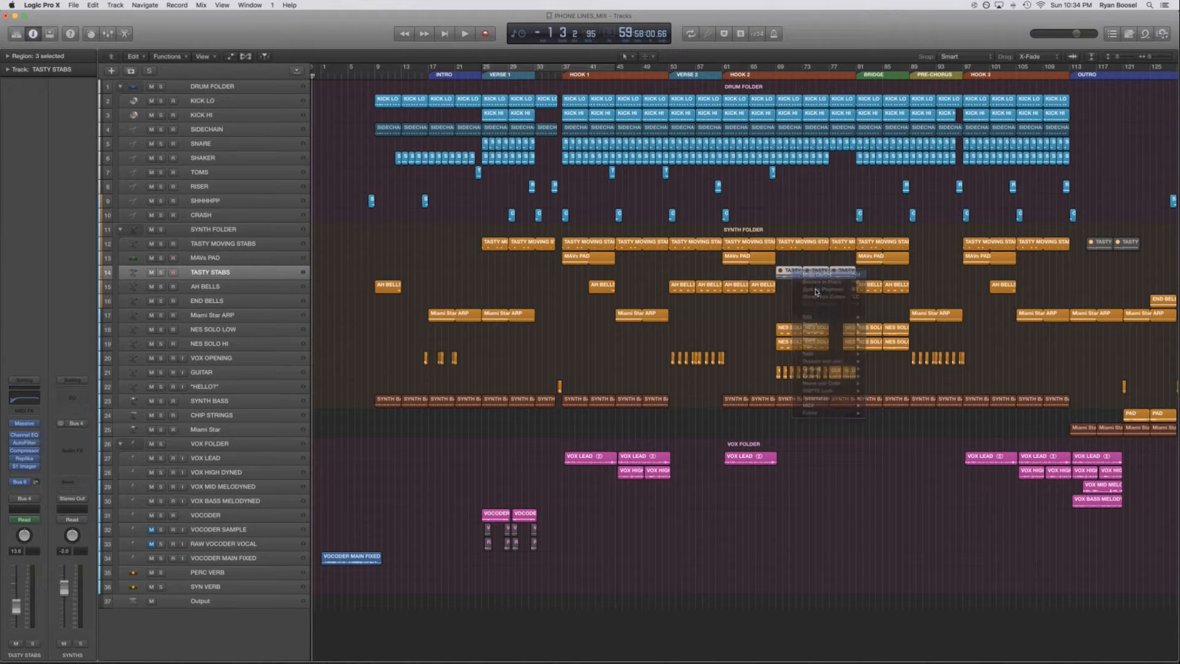
click(801, 290)
drag(798, 259, 834, 271)
right_click(838, 269)
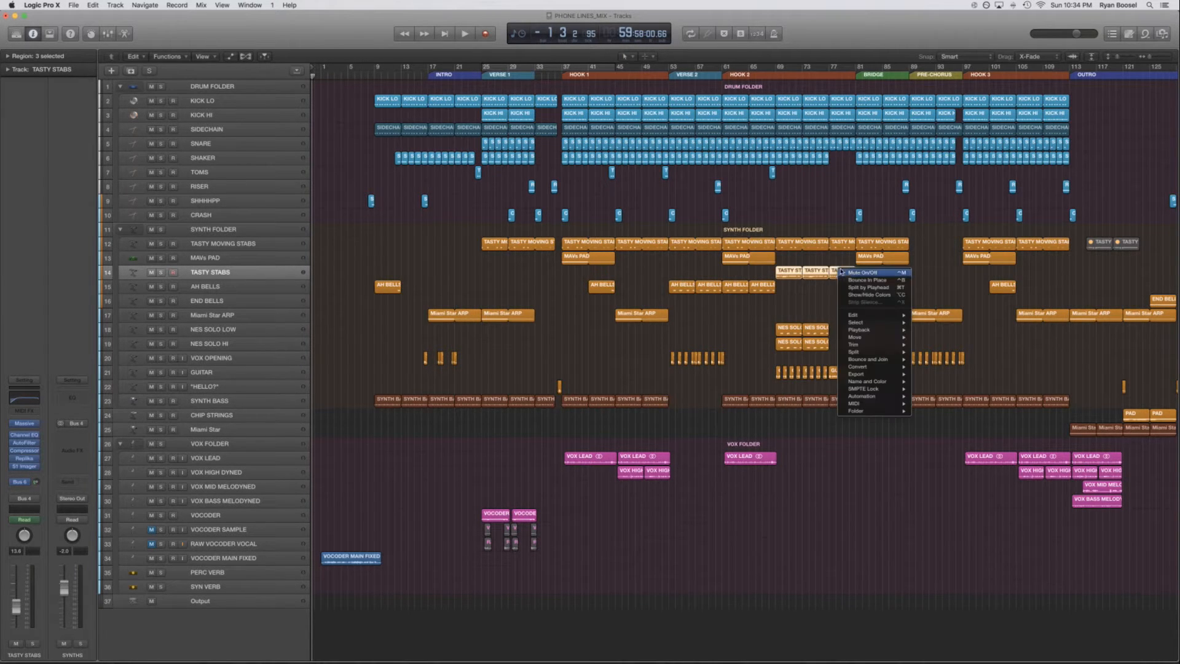
click(856, 272)
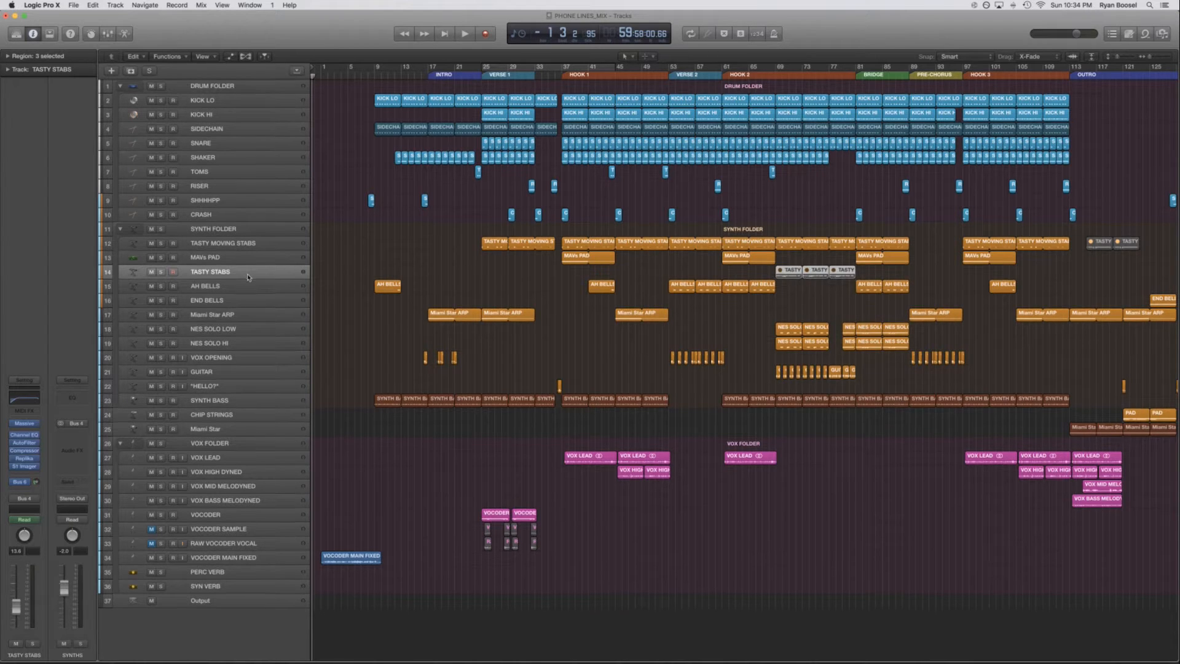
Delete the TASTY STABS regions and the track itself, including its automation data
key(Delete)
key(Delete)
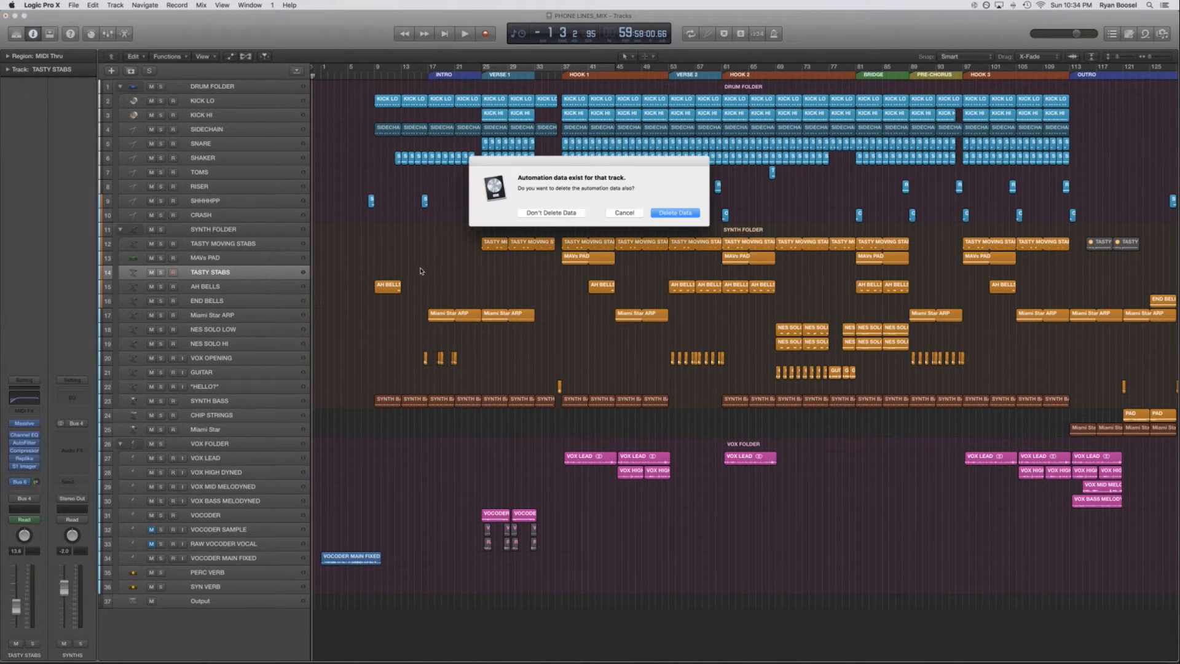
click(687, 215)
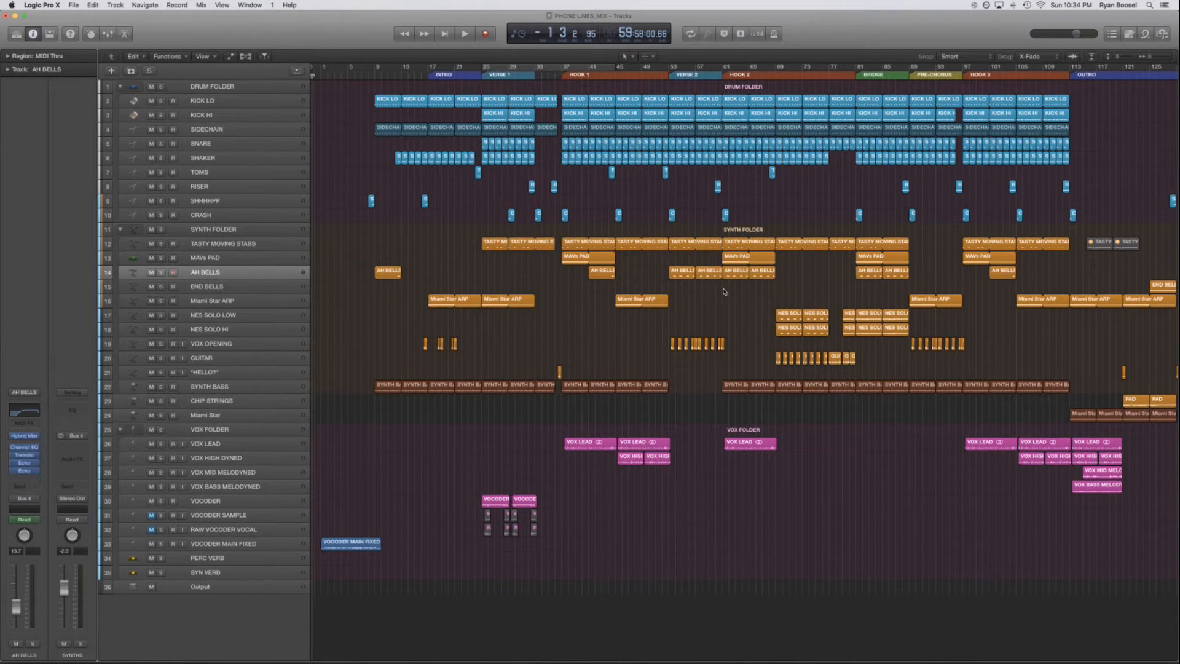
Delete the two muted regions in the outro on the TASTY MOVING STABS track
drag(1088, 227, 1129, 260)
key(Delete)
scroll(659, 214, right, 5)
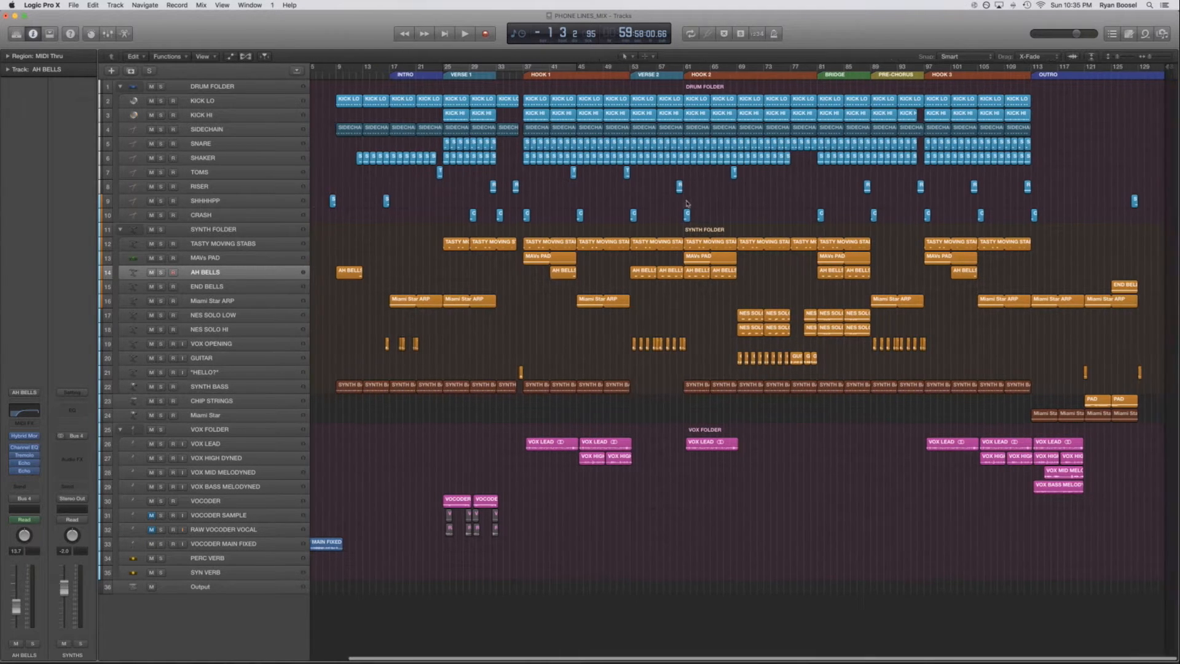
scroll(756, 198, left, 6)
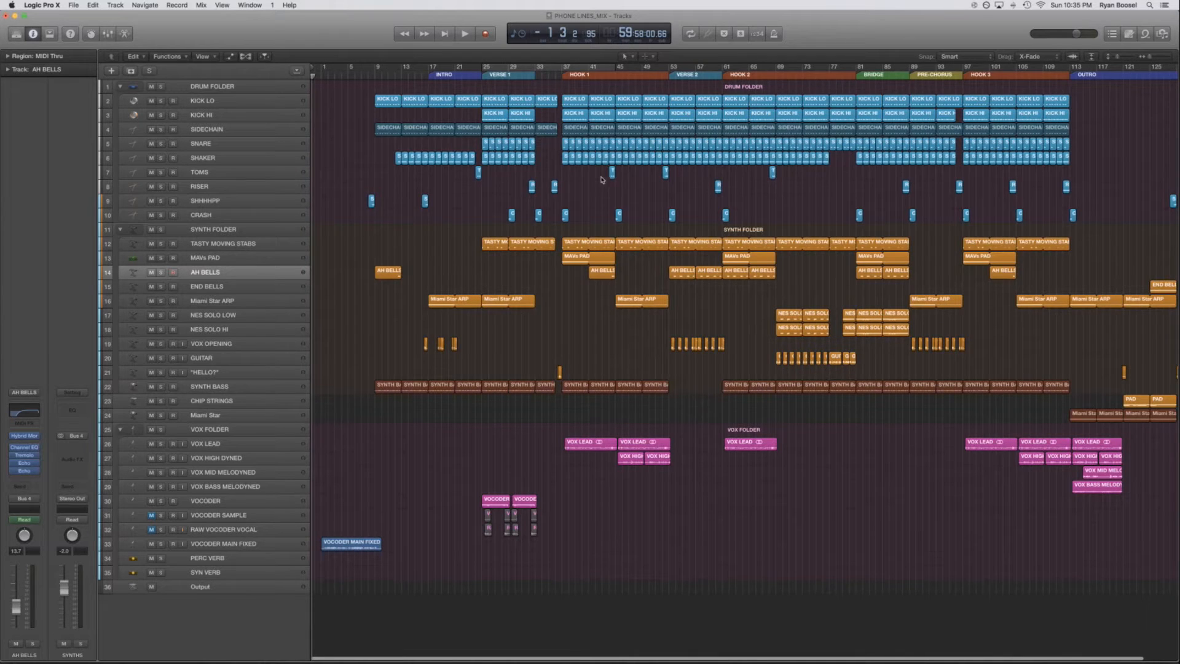
Turn on the cycle range from bar 25 to 45, covering Verse 1 and part of Hook 1, and play the section
click(525, 69)
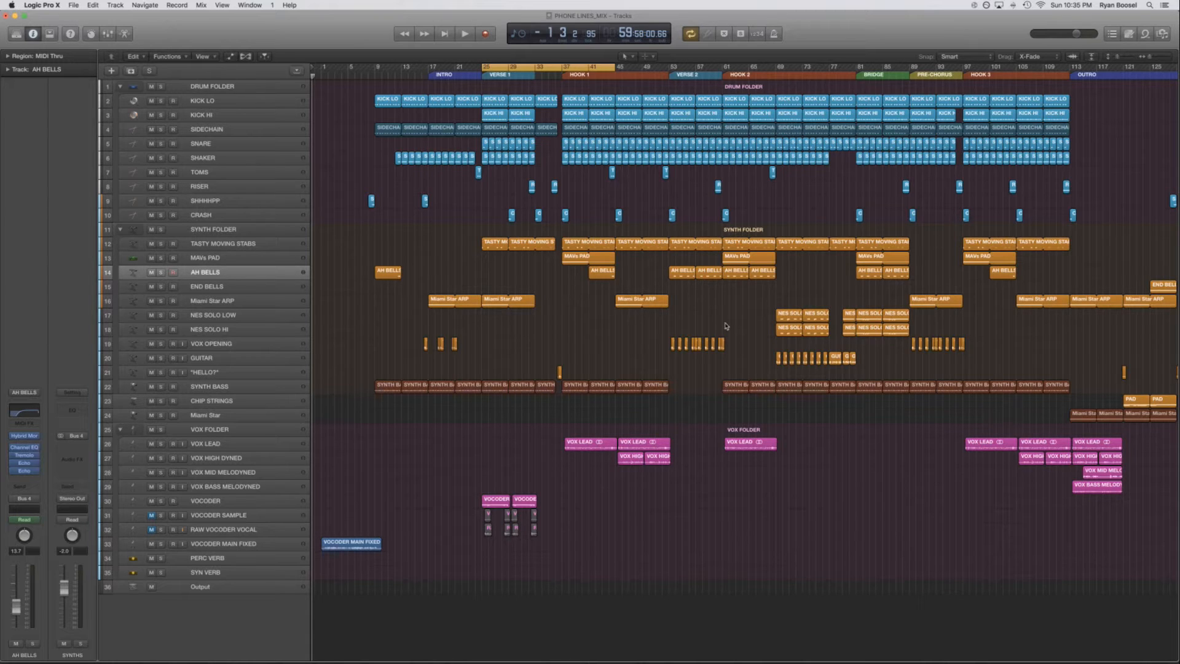
key(space)
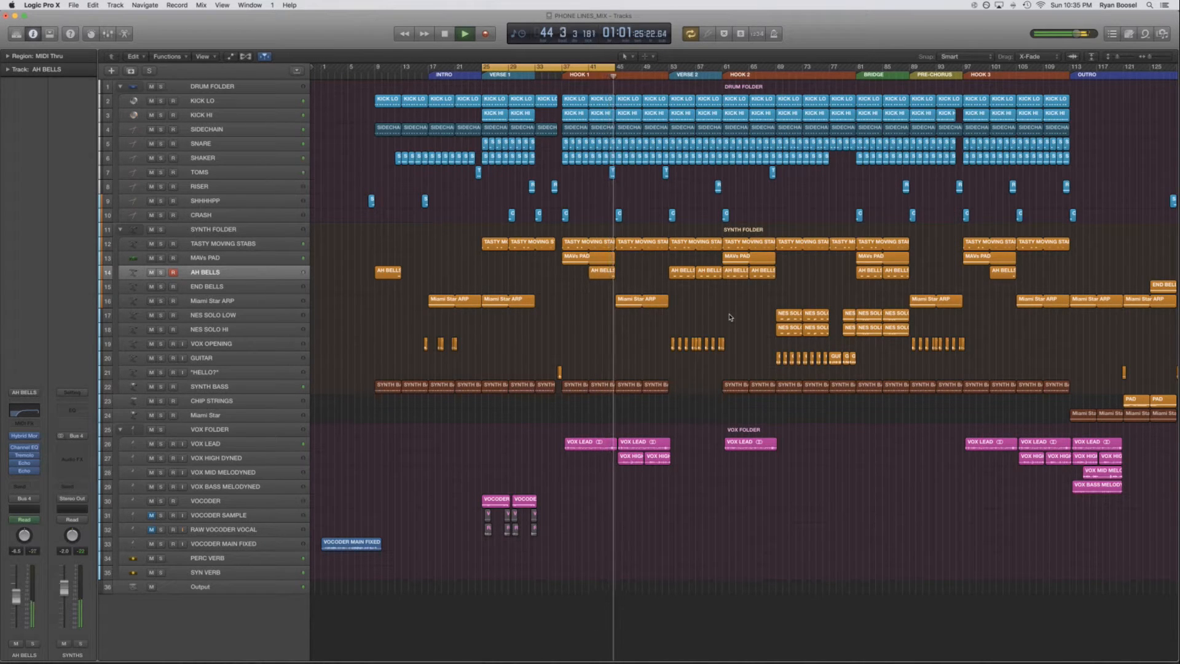
key(space)
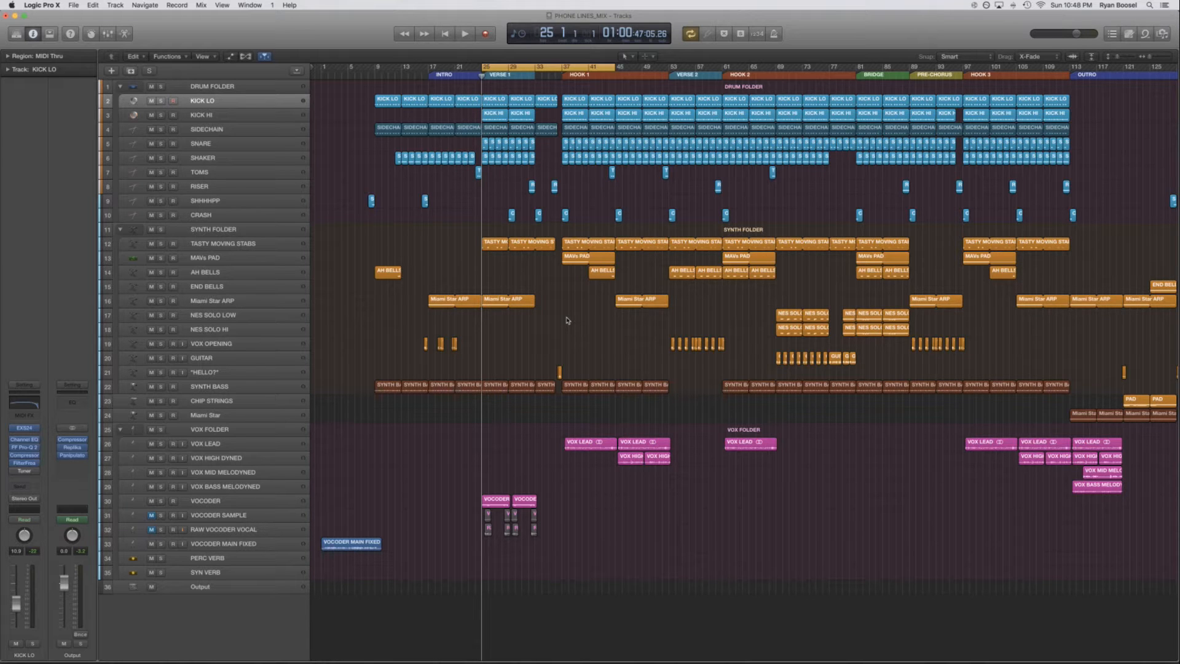
Show the mixer and bring the faders and names of the aux bus channel strips into view
key(x)
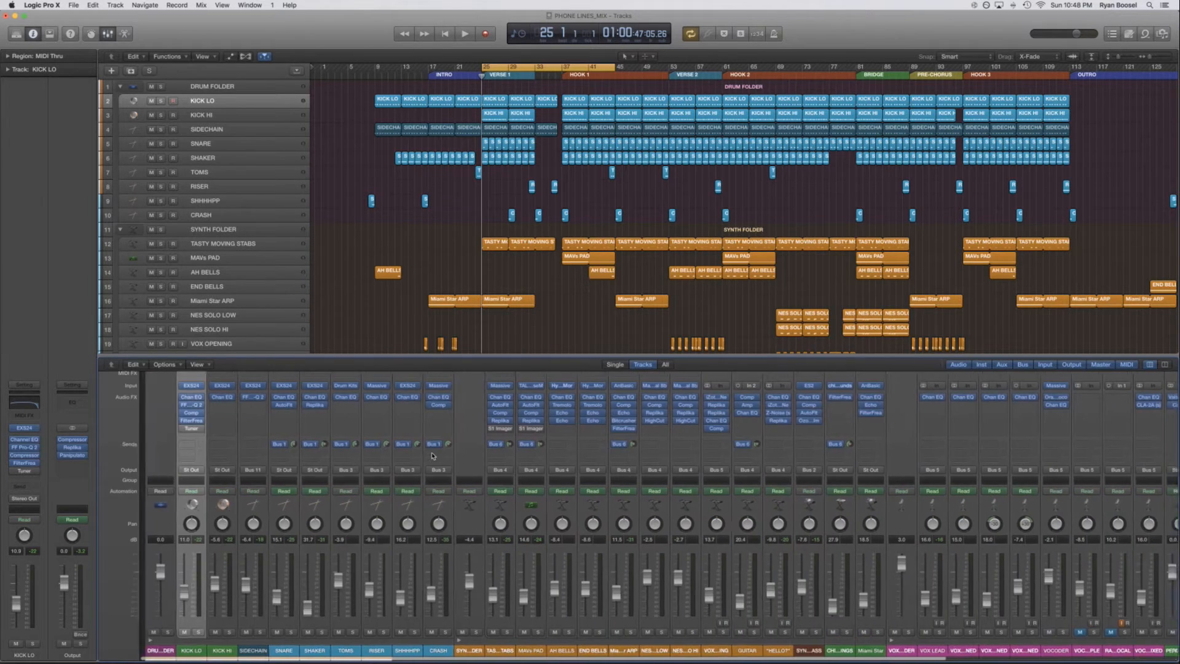
scroll(432, 456, right, 10)
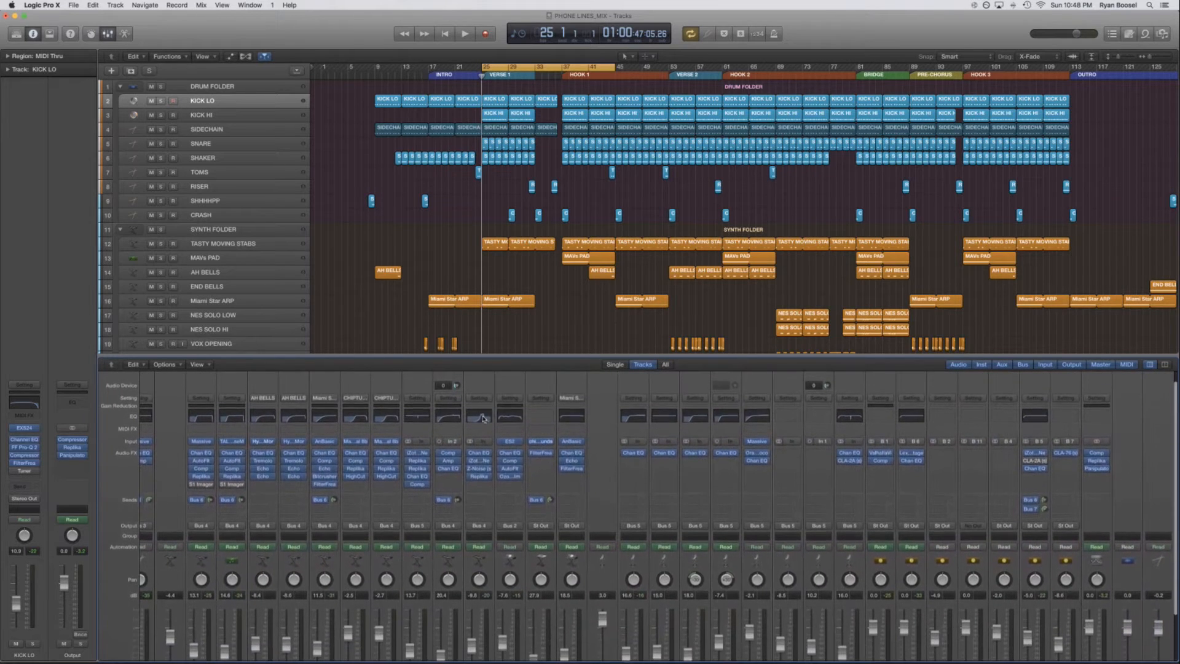
scroll(491, 422, down, 3)
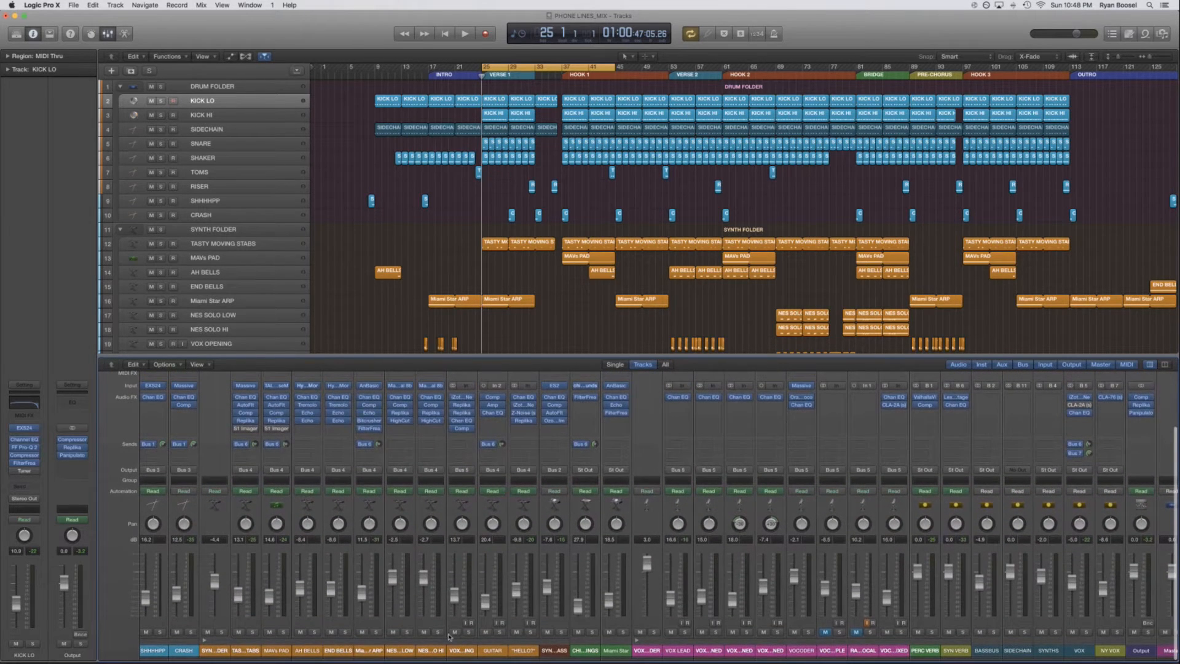
scroll(449, 636, right, 2)
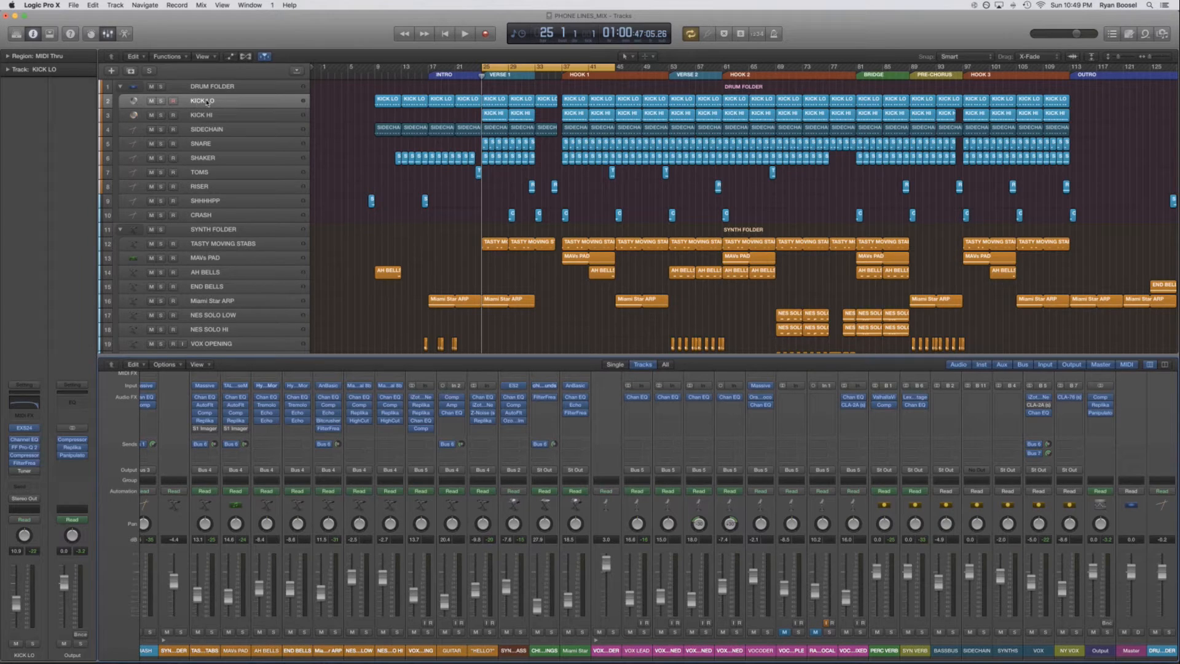
Route the KICK LO track's output to Bus 3 instead of the stereo output
click(242, 100)
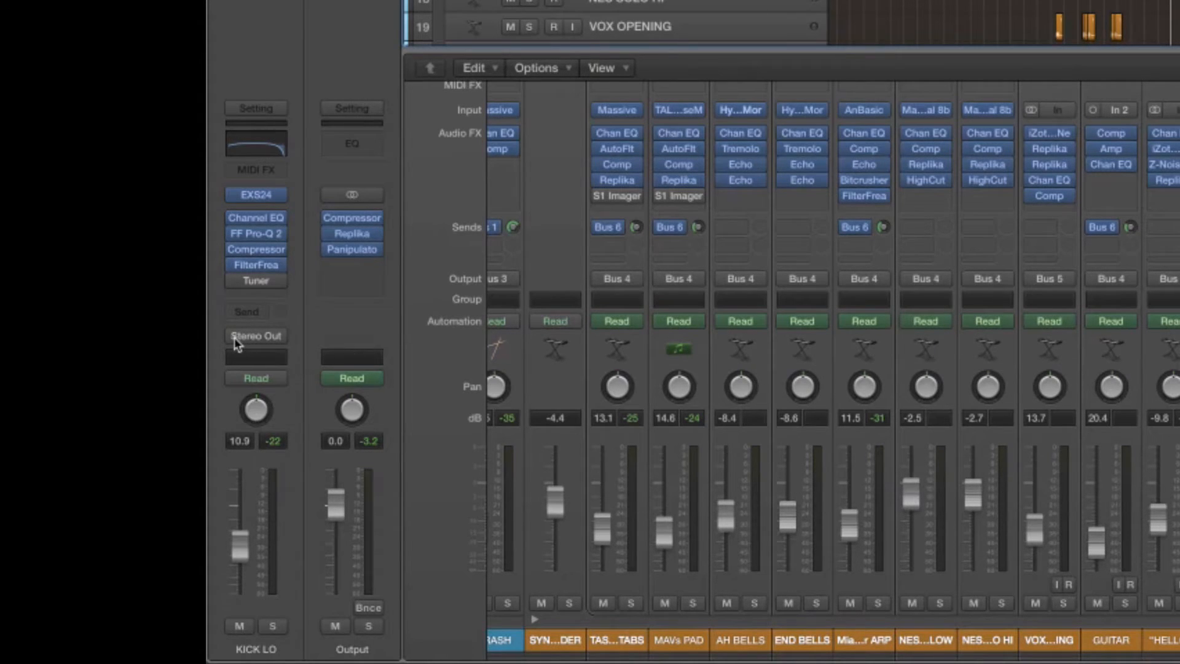
click(277, 335)
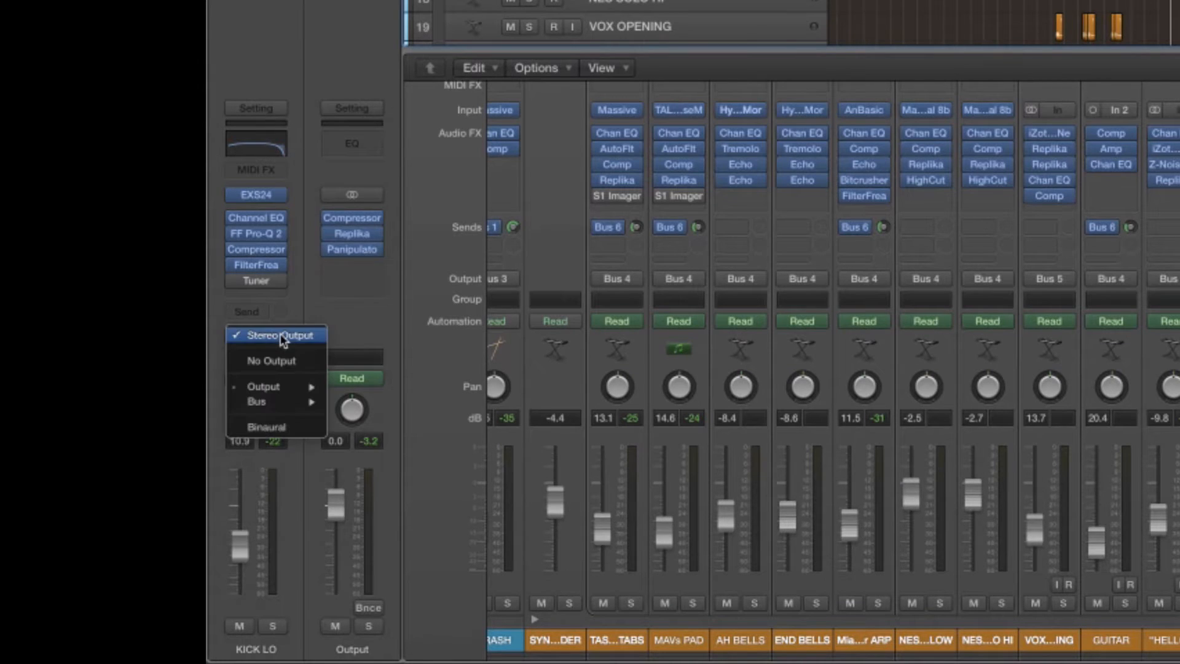
mouse_move(296, 393)
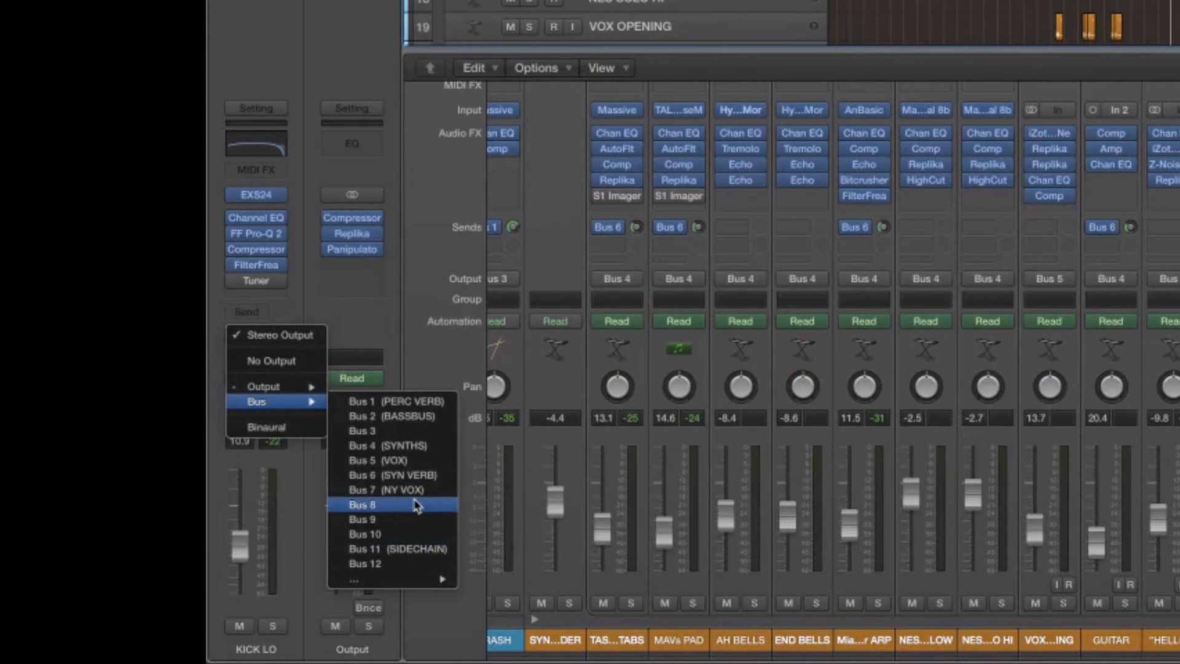
click(399, 431)
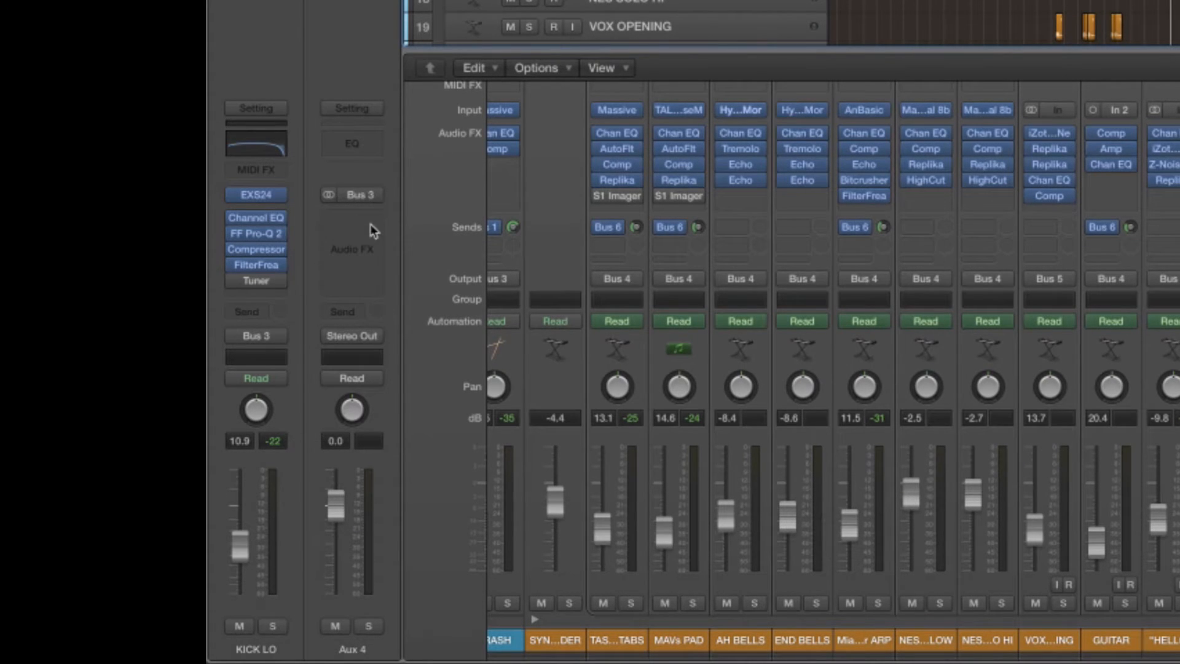
Rename the aux channel strip fed by Bus 3 as DRUMS
double_click(356, 652)
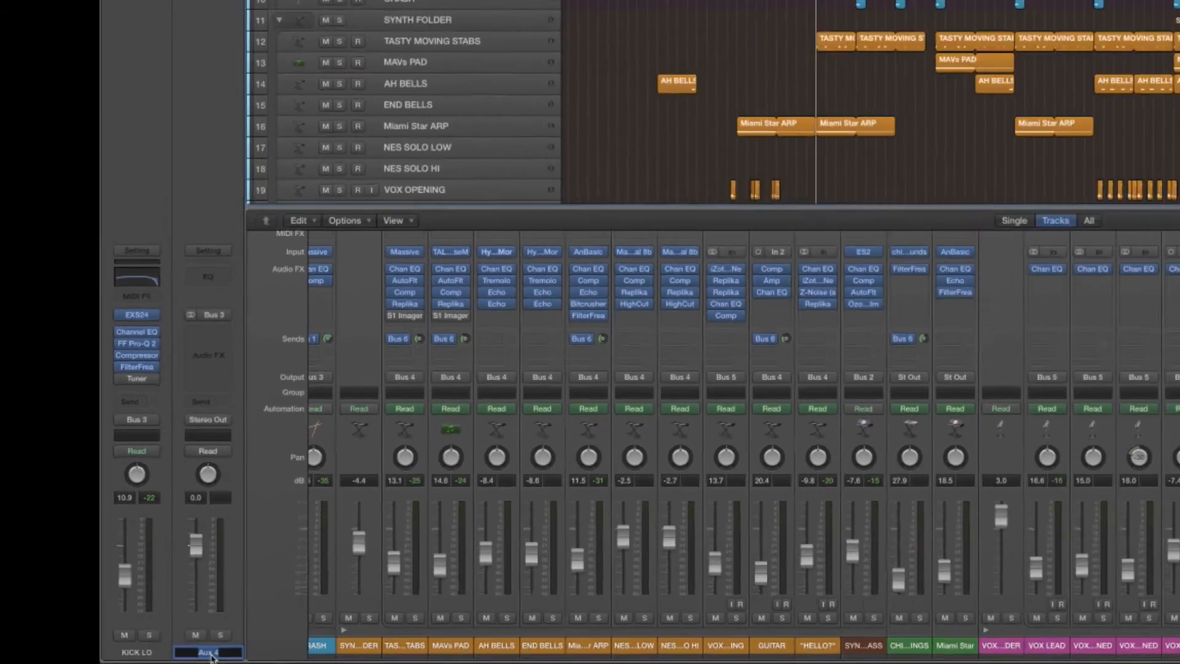
text(DRUMS)
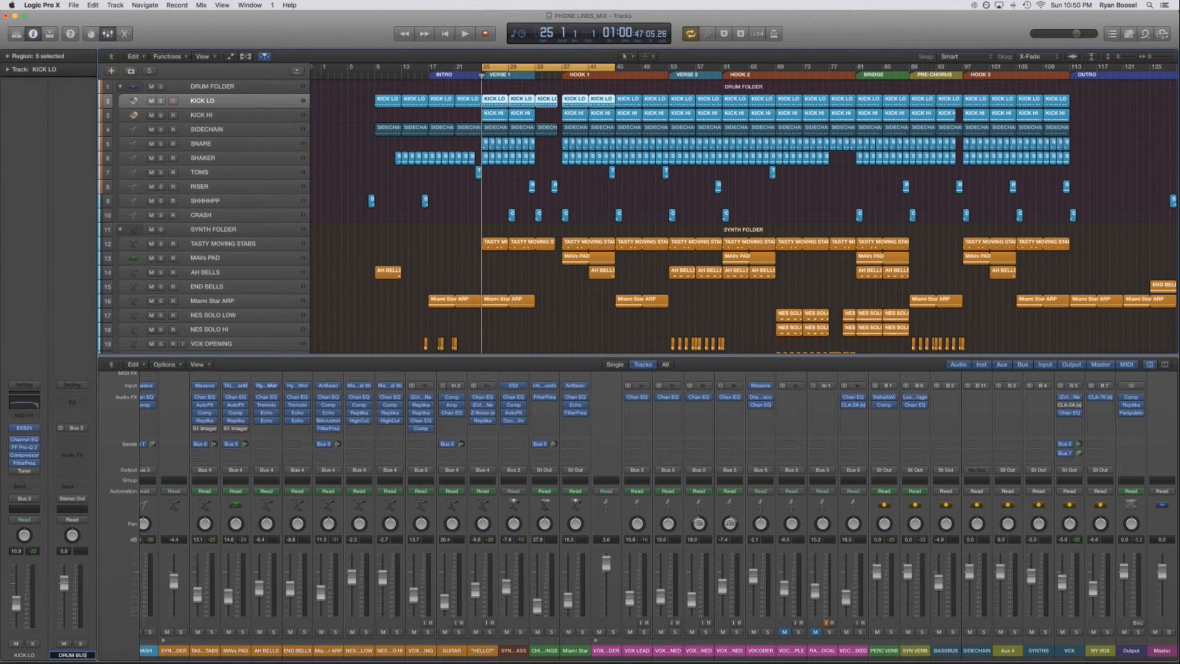
key(Return)
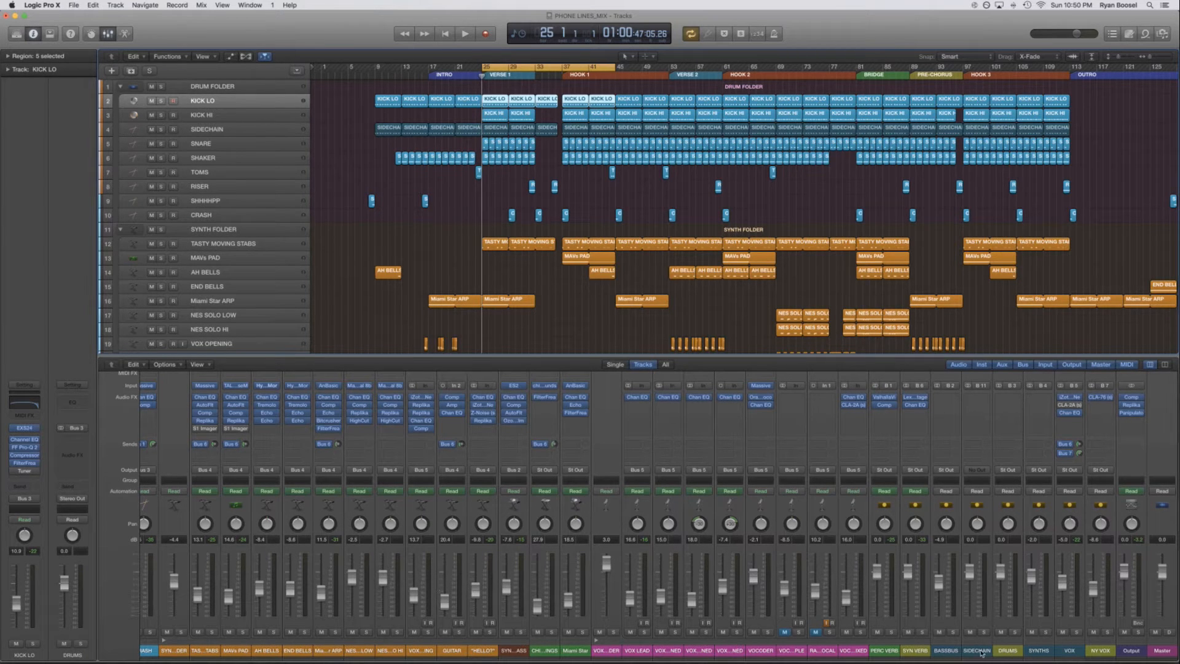
Rename the BASSBUS aux channel strip in the mixer as BASS
click(946, 650)
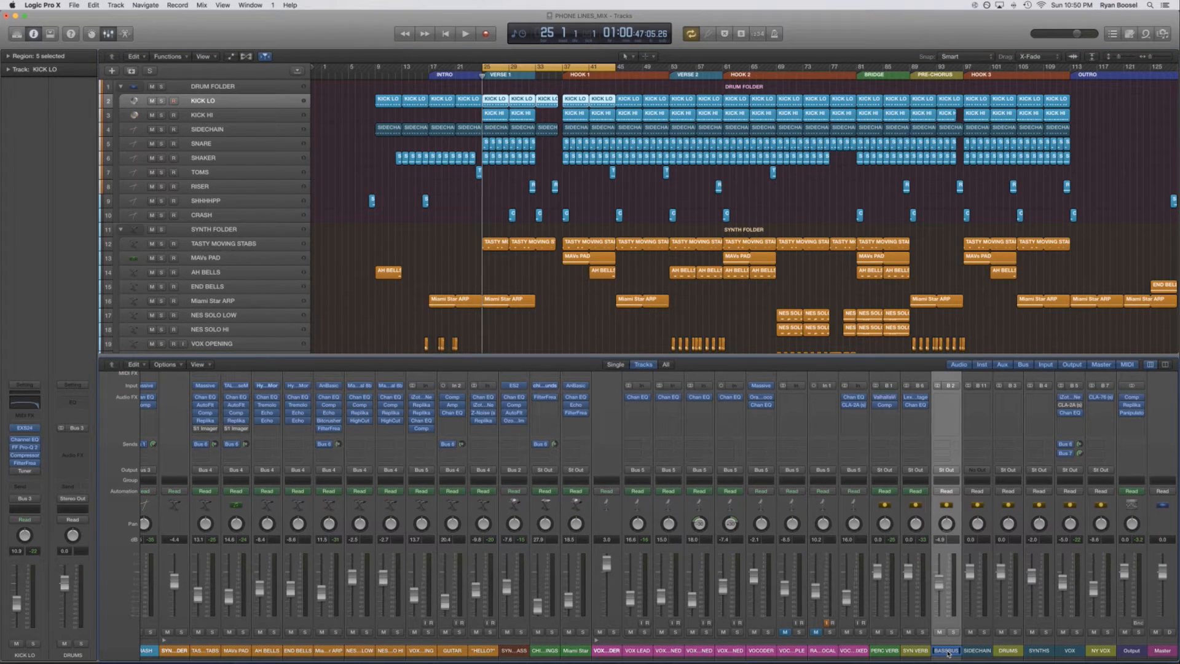
text(BASS)
key(Return)
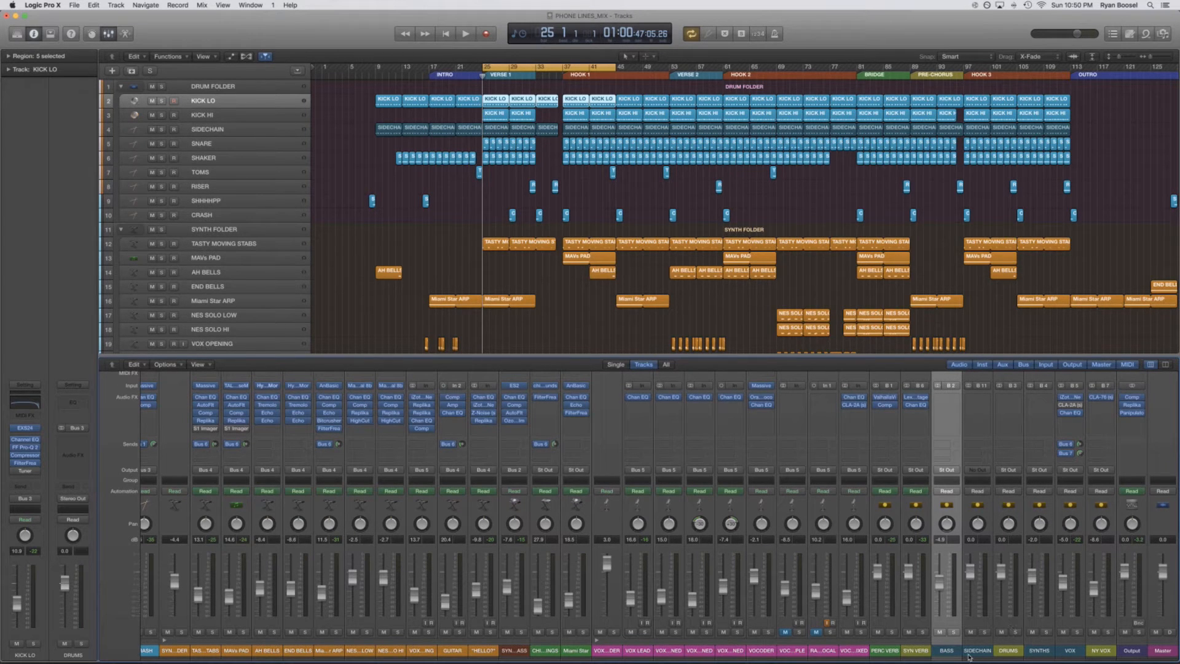
Recolor the DRUMS aux channel strip in dark blue to match the BASS, SIDECHAIN, SYNTHS and VOX strips
click(1003, 651)
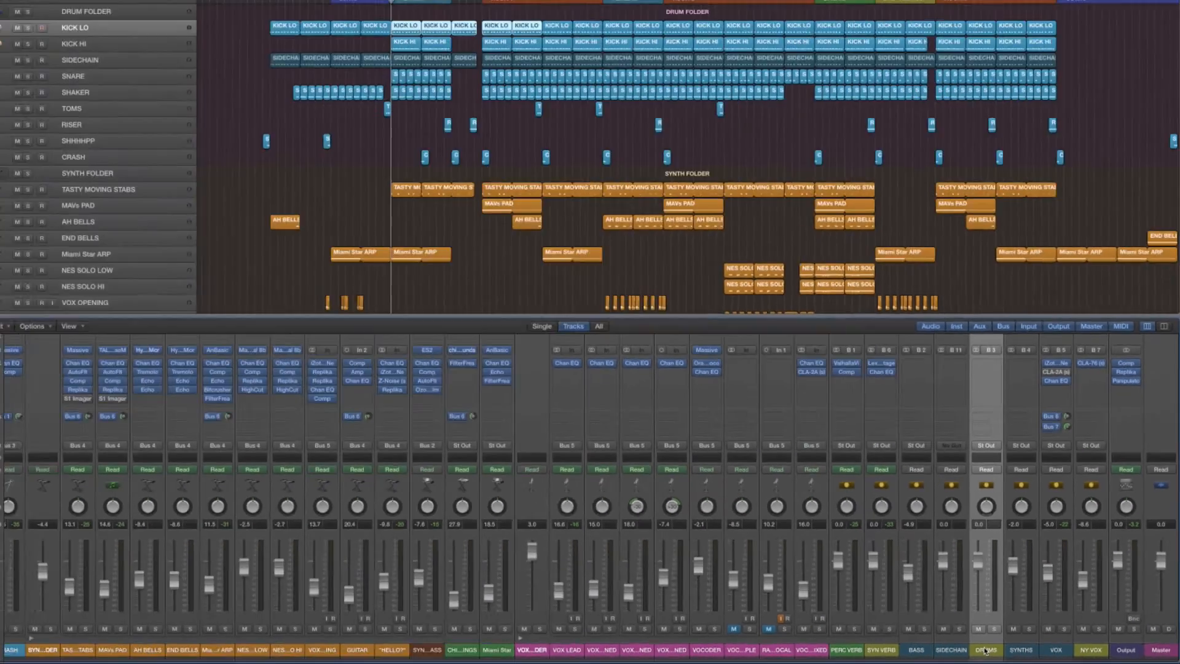
key(alt+c)
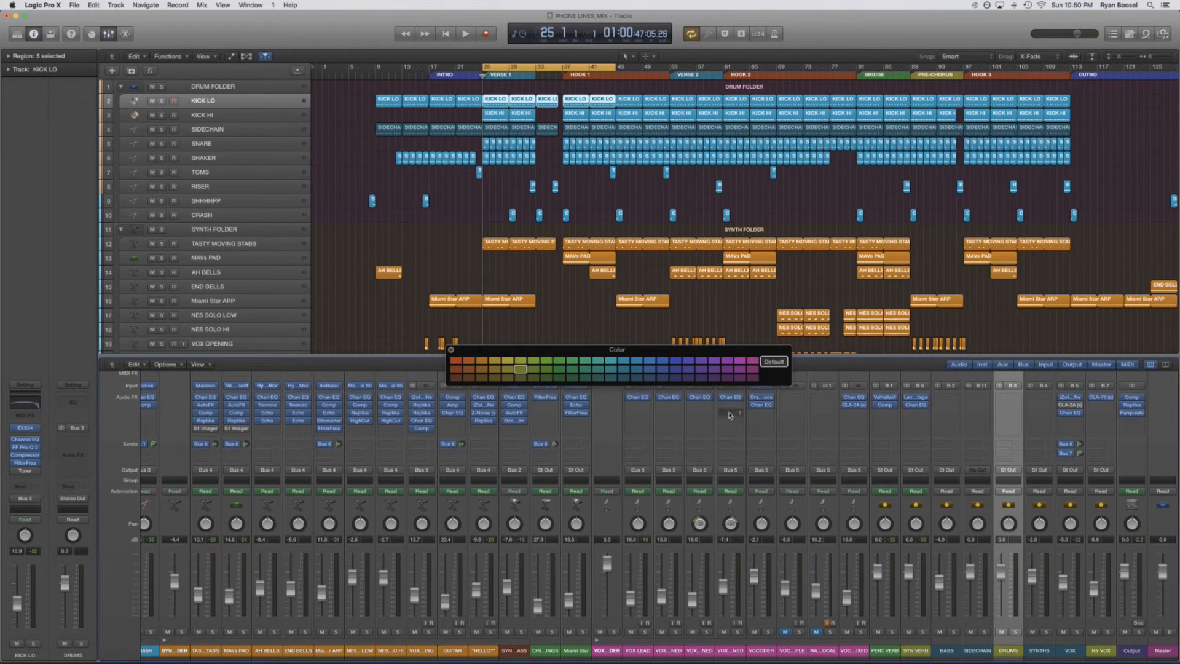
click(599, 378)
click(614, 380)
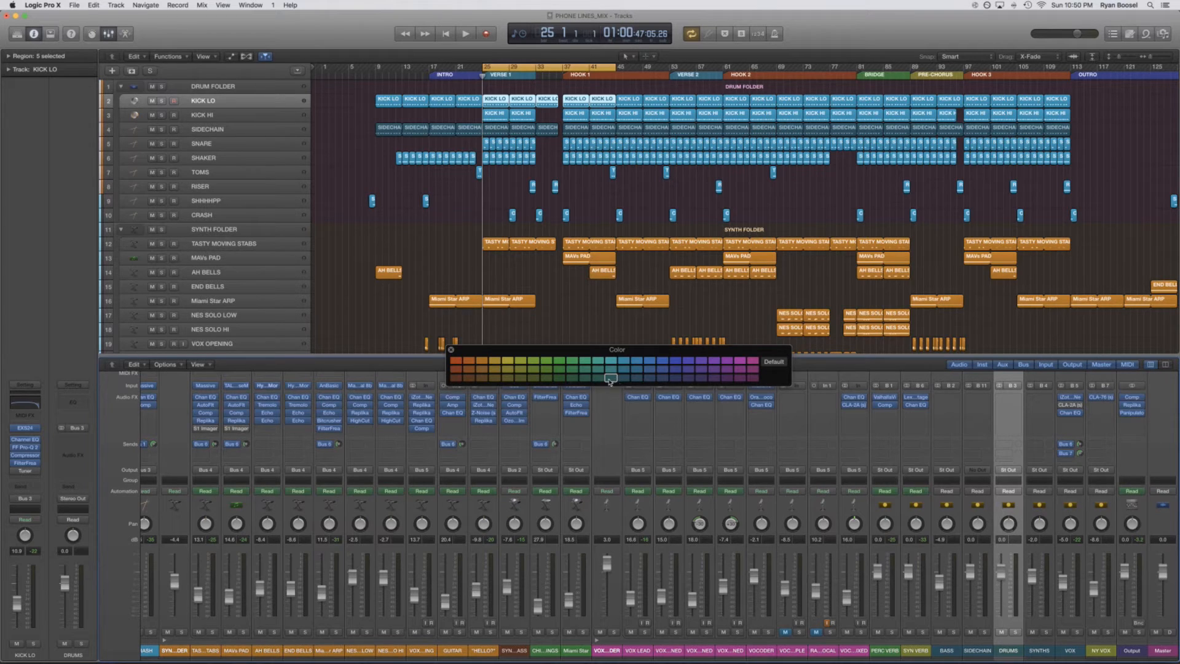
click(635, 379)
click(624, 379)
click(451, 349)
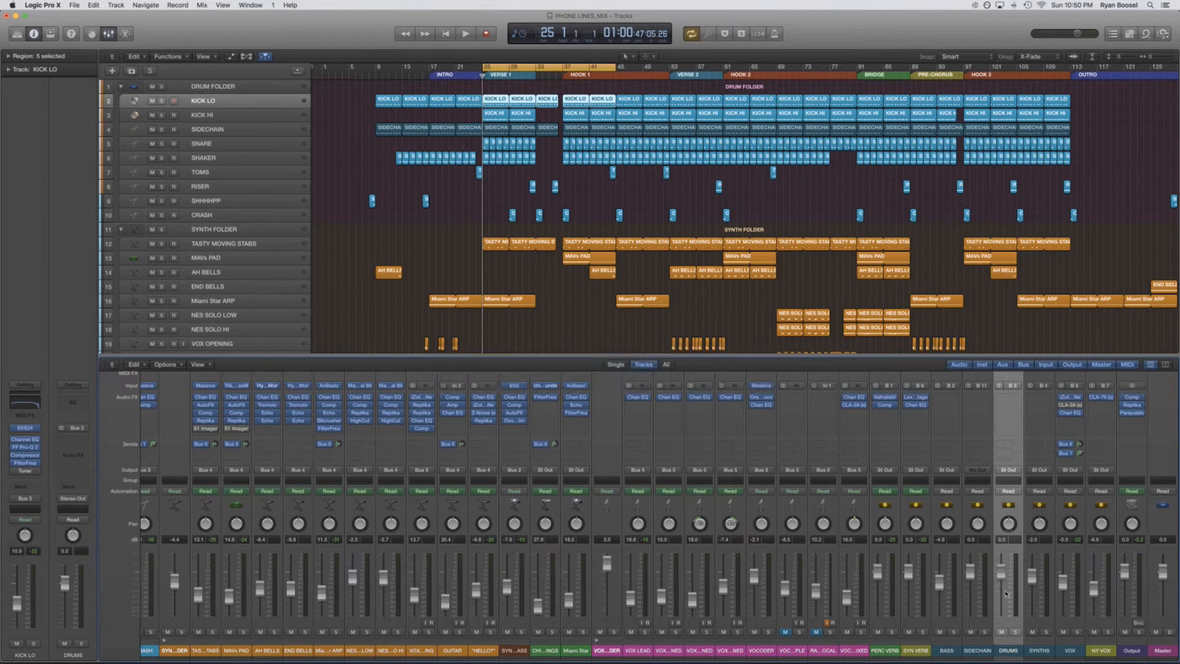
click(973, 653)
click(945, 653)
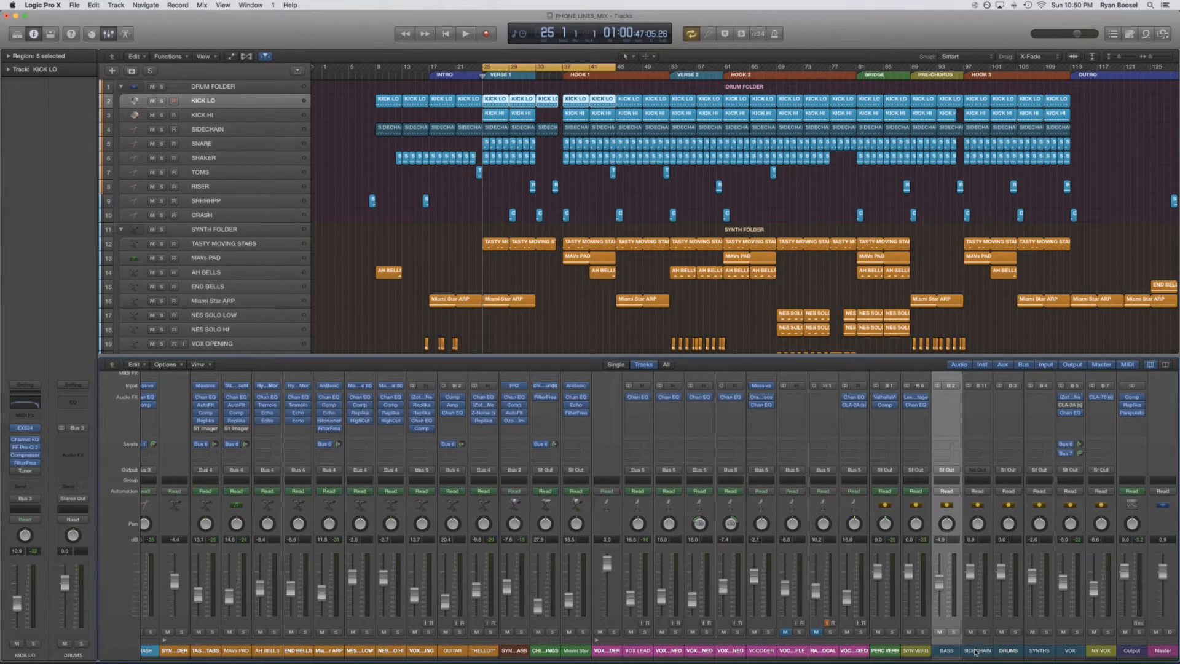
click(1008, 650)
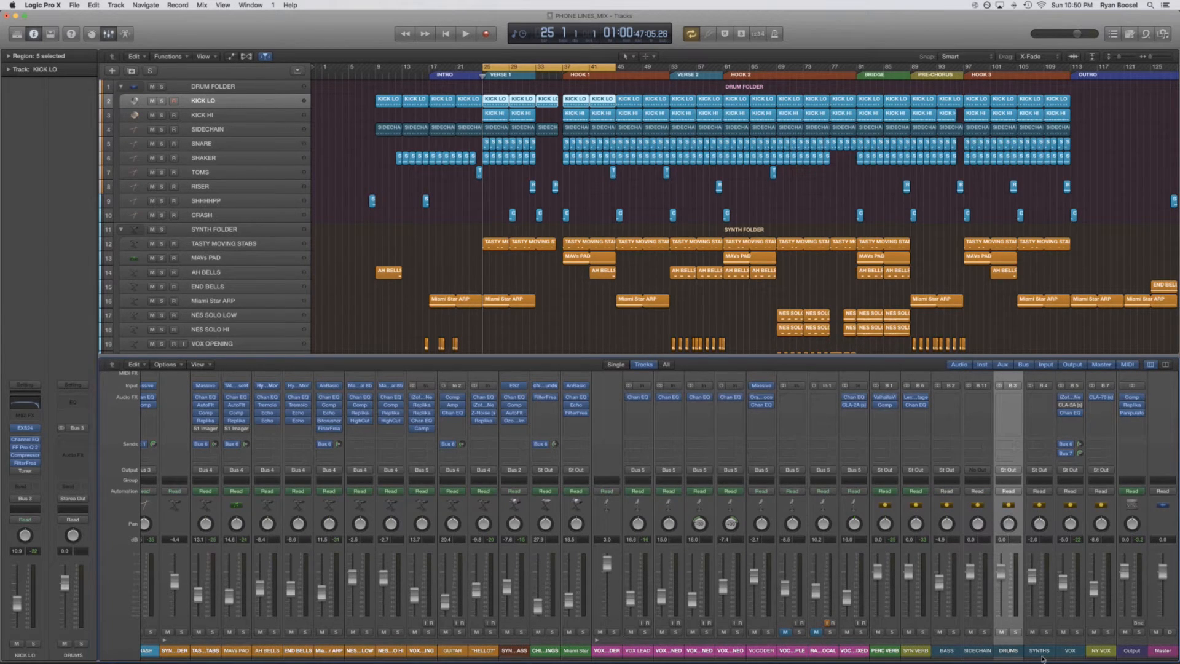
Route the KICK HI track's output to Bus 3 (DRUMS) instead of the stereo output
click(209, 114)
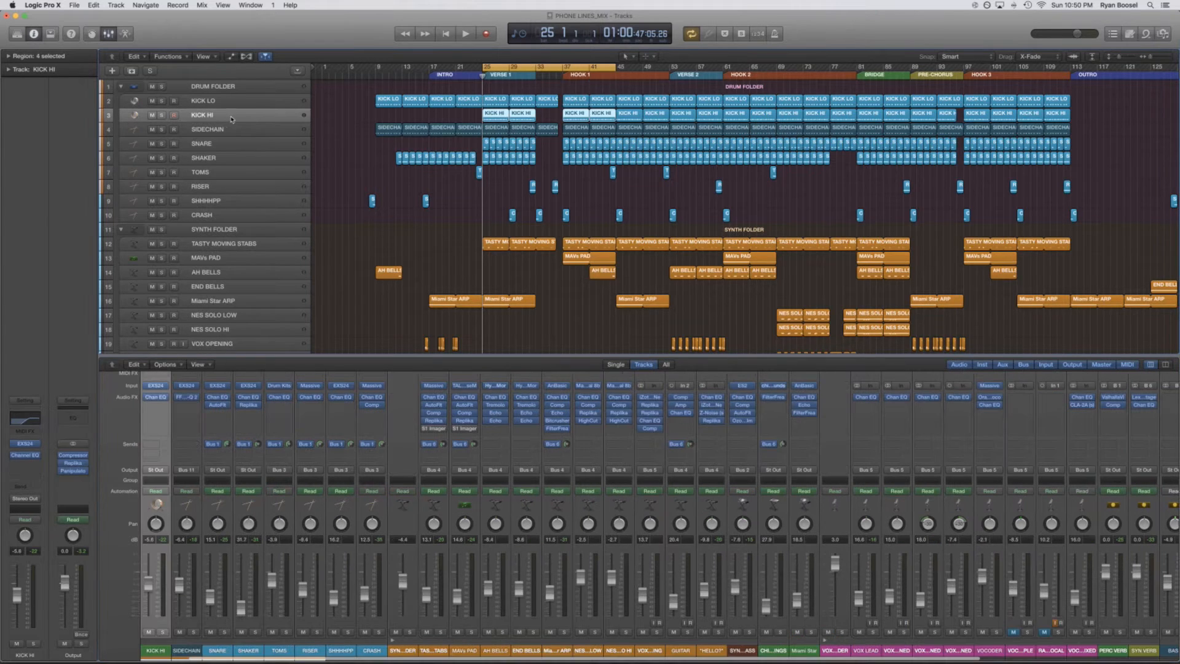
click(36, 496)
mouse_move(43, 531)
click(118, 545)
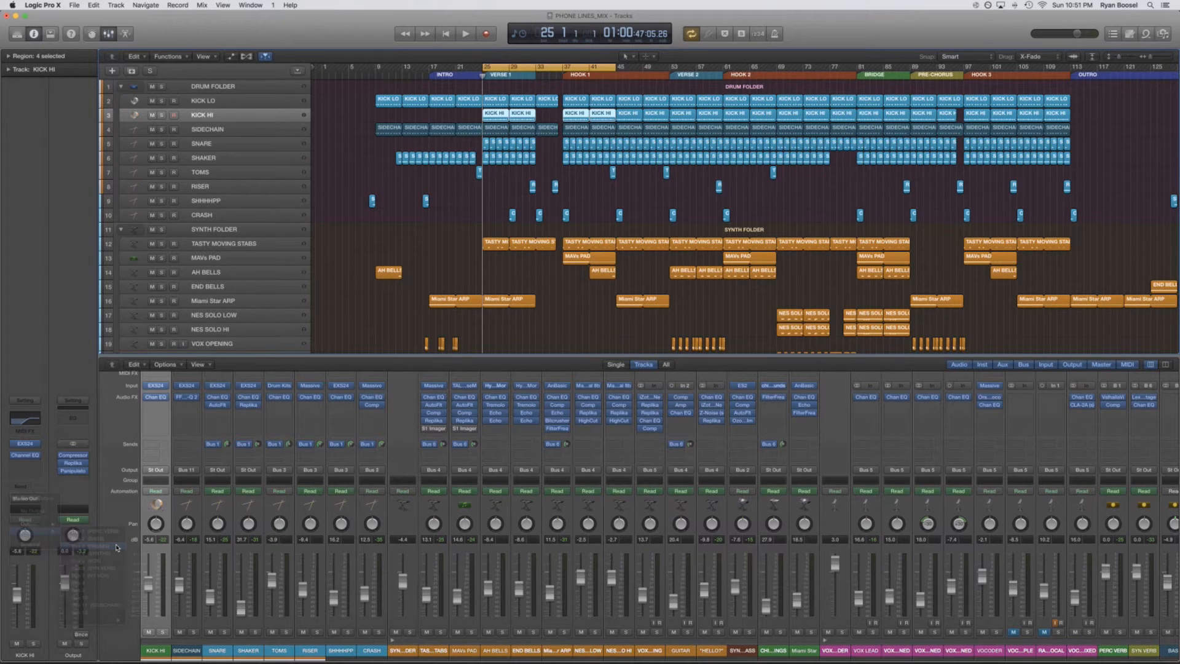
Route the SNARE track's output to Bus 3 (DRUMS) instead of the stereo output
click(218, 147)
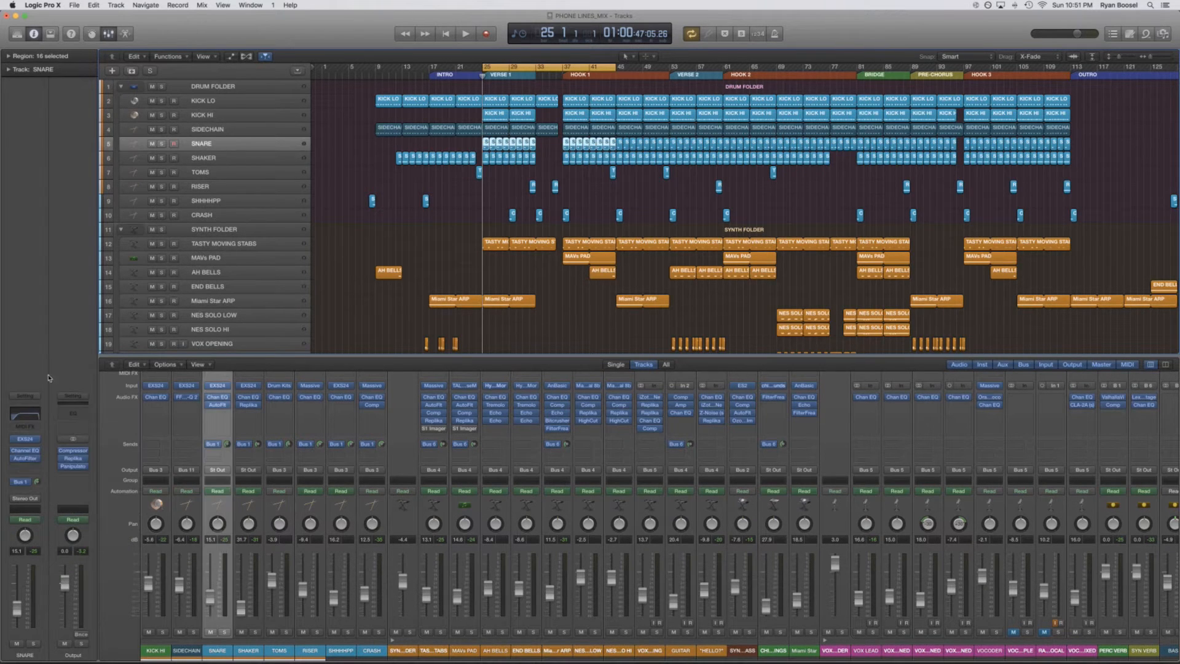
click(38, 499)
mouse_move(44, 531)
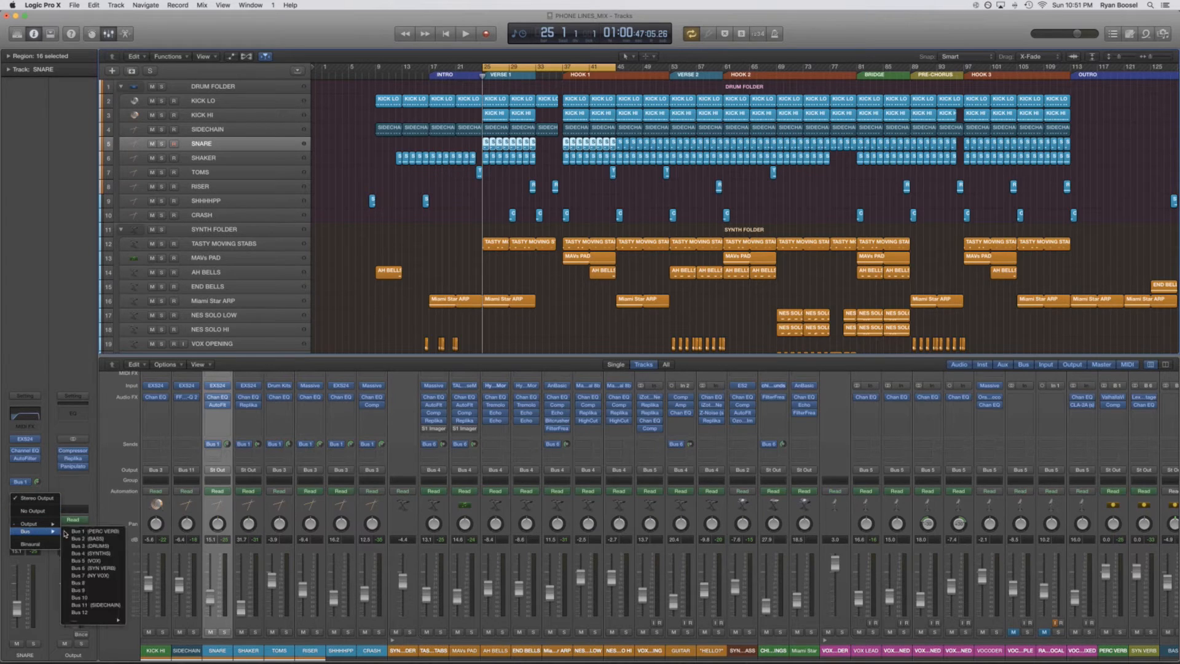
click(99, 545)
Route the SHAKER track's output to Bus 3 (DRUMS) instead of the stereo output
click(209, 158)
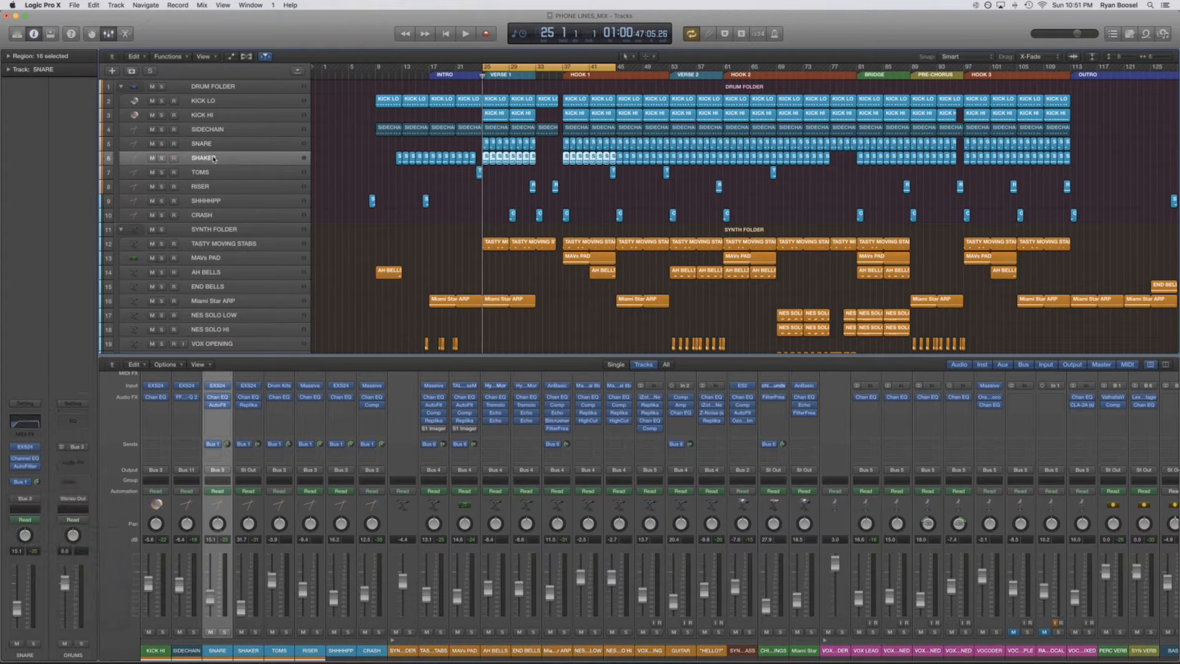
click(40, 499)
mouse_move(39, 531)
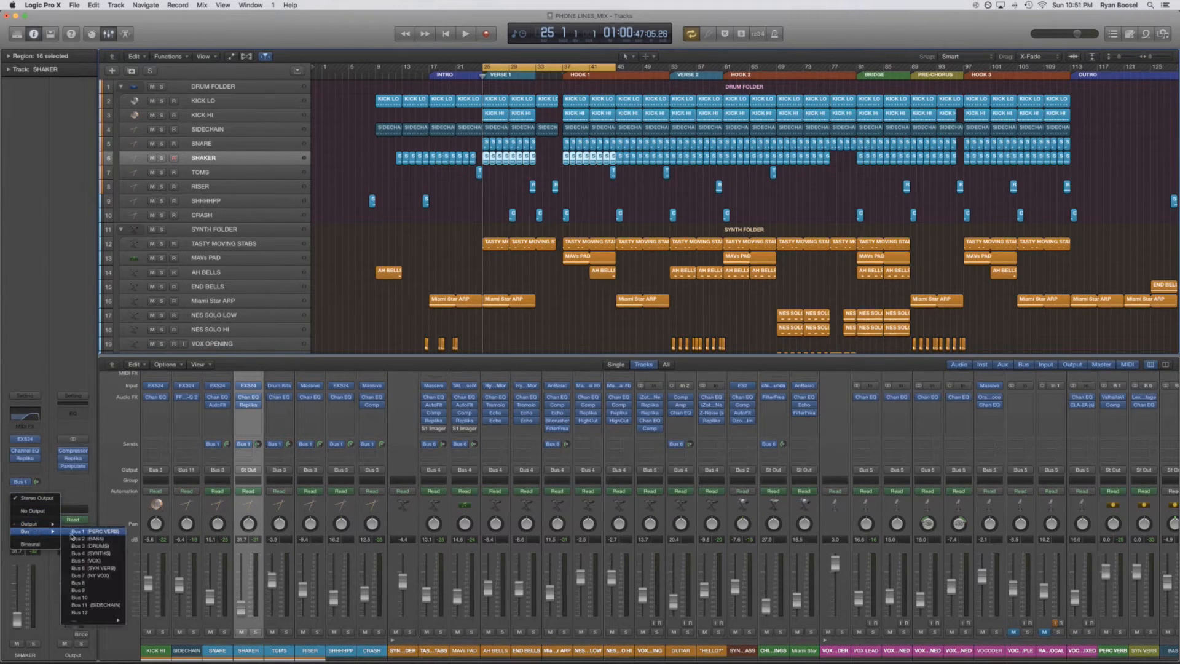
click(81, 545)
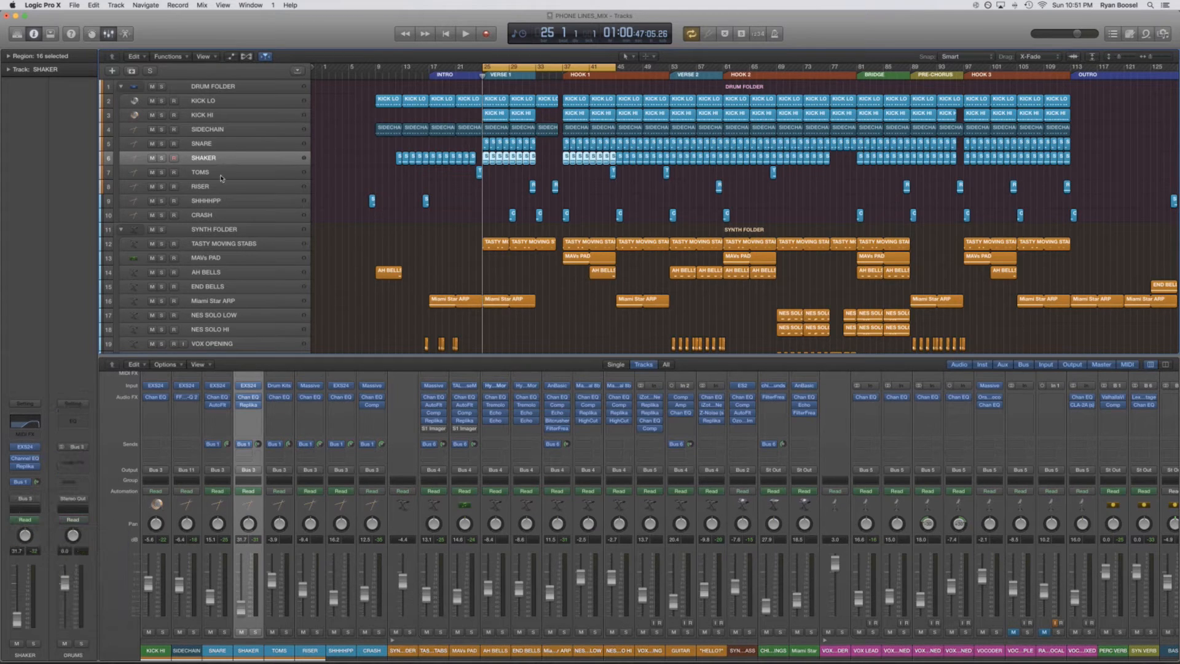
Go through the TOMS, RISER, SHHHHPP and CRASH tracks and check the output bus of each
click(223, 173)
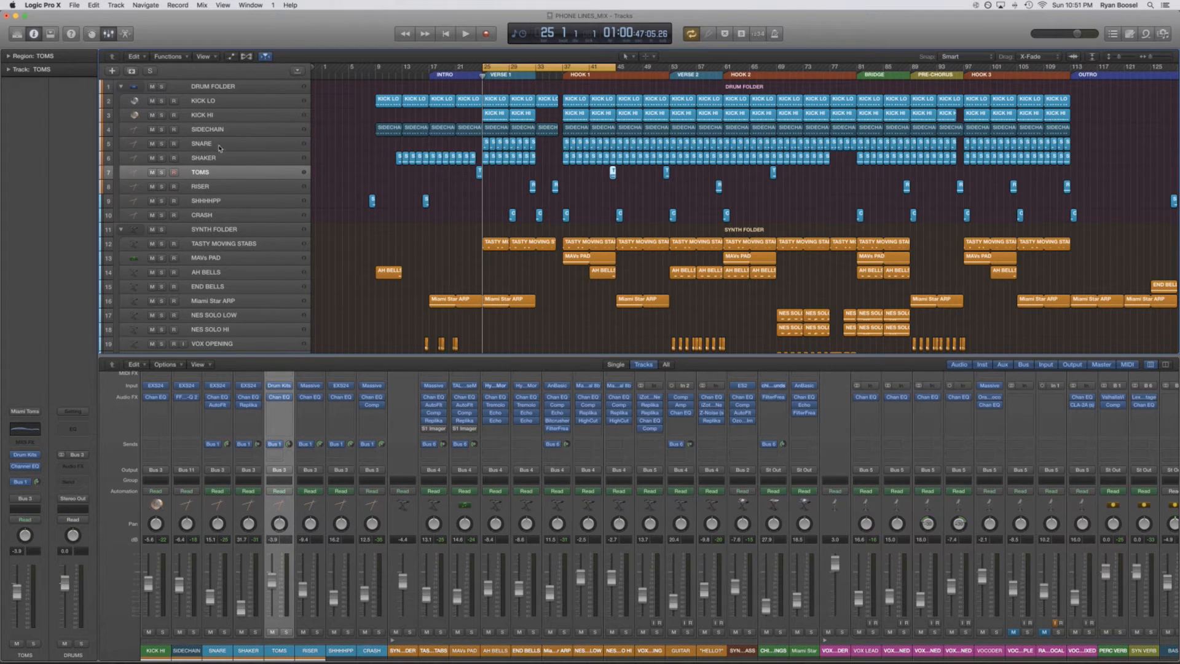
key(Down)
key(Down)
key(Down)
key(Down)
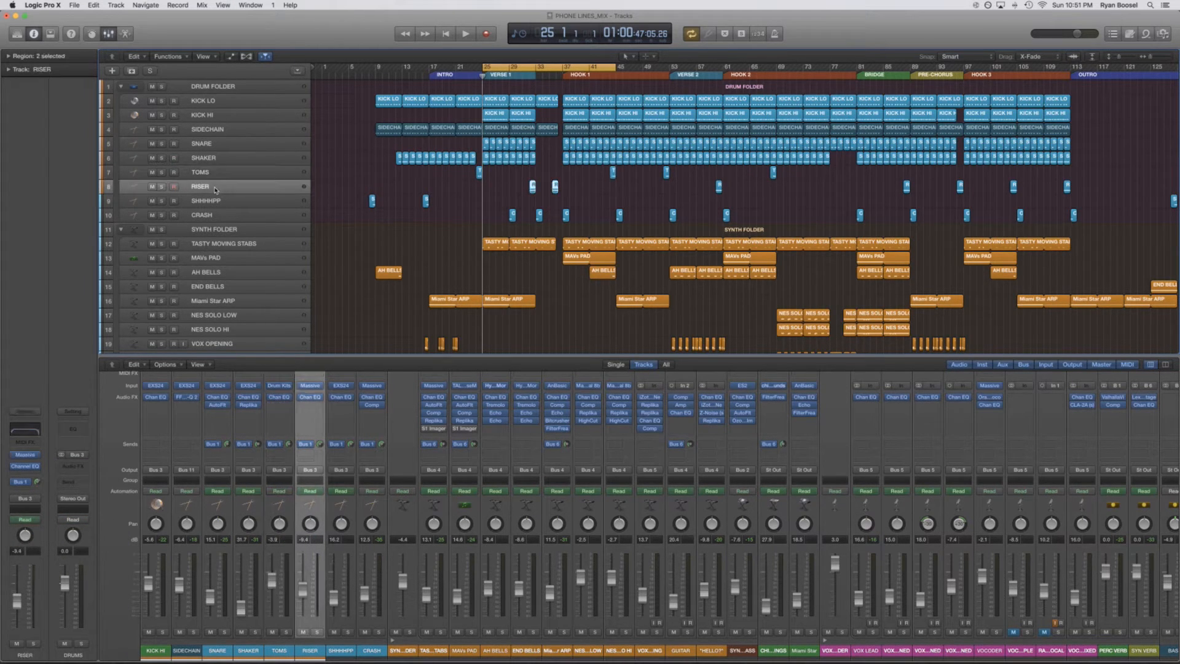
key(Up)
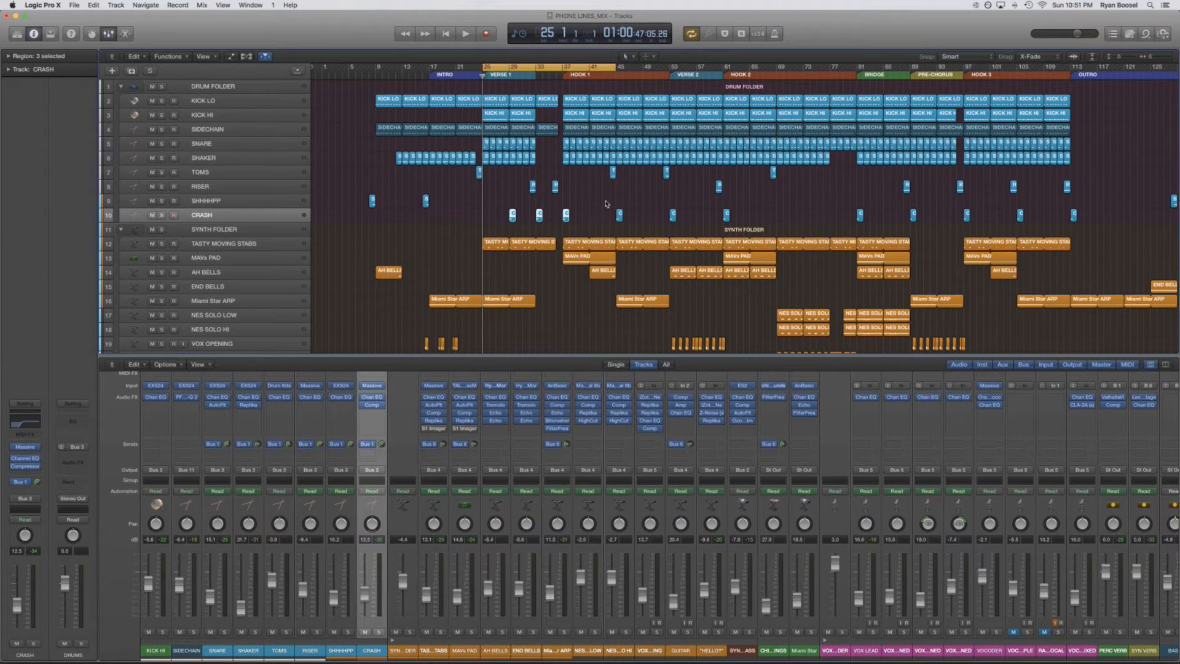
Play the song with the DRUMS aux fader pulled all the way down to check the drum routing
scroll(899, 464, right, 1)
scroll(900, 464, right, 10)
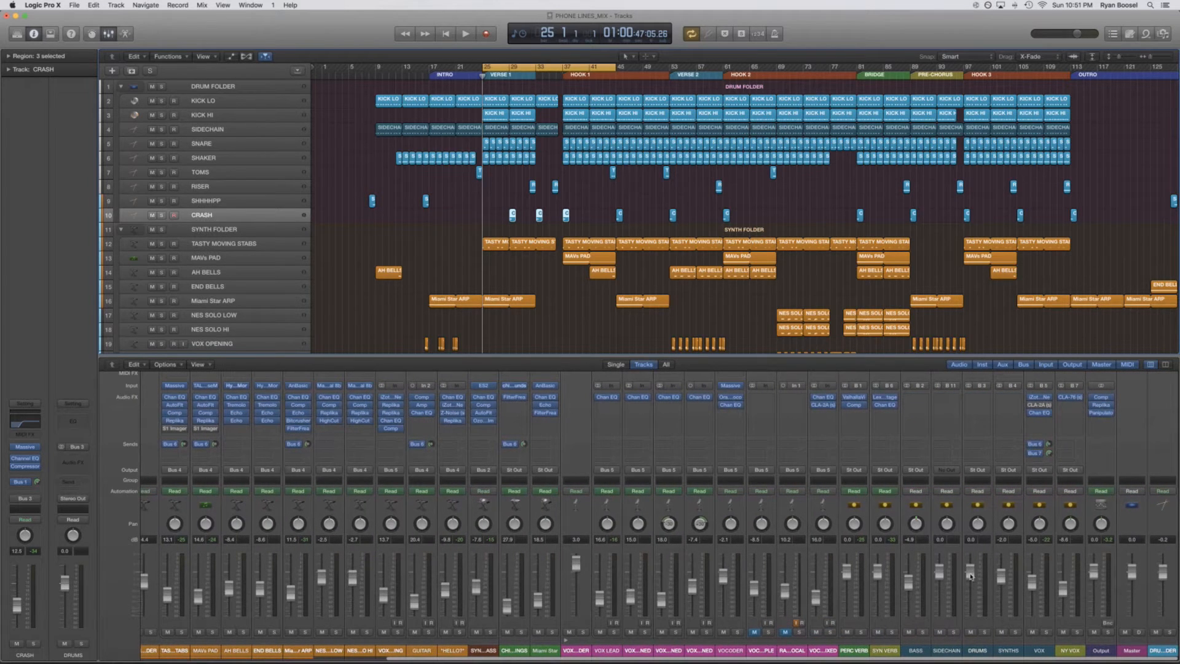
key(space)
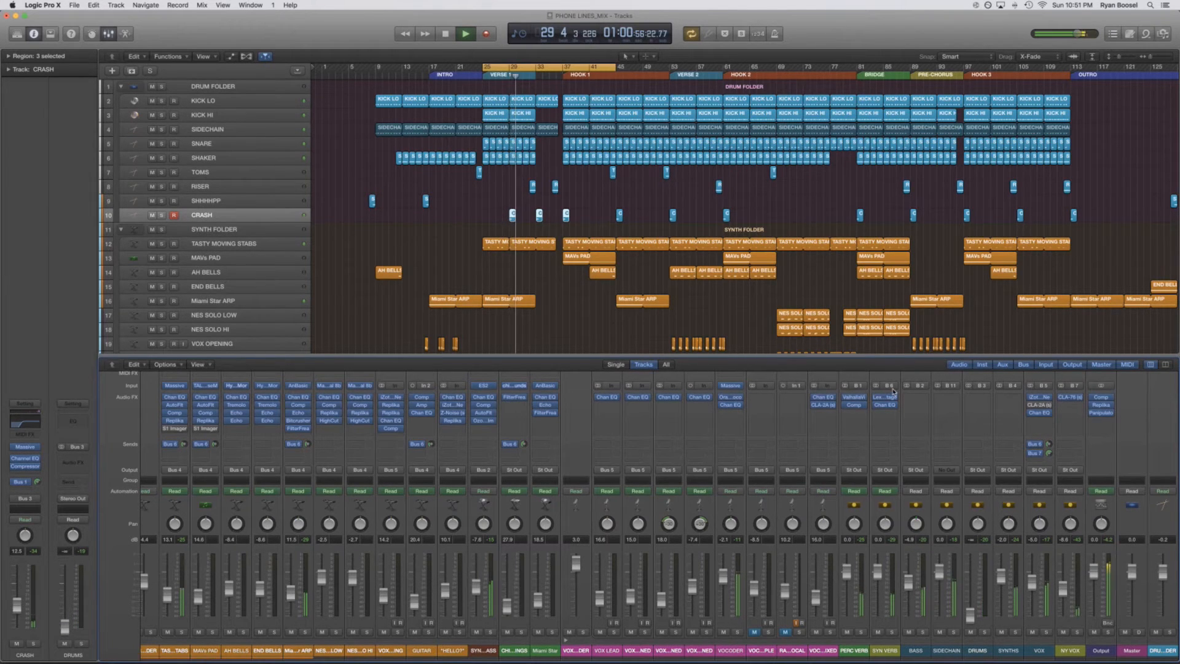
key(space)
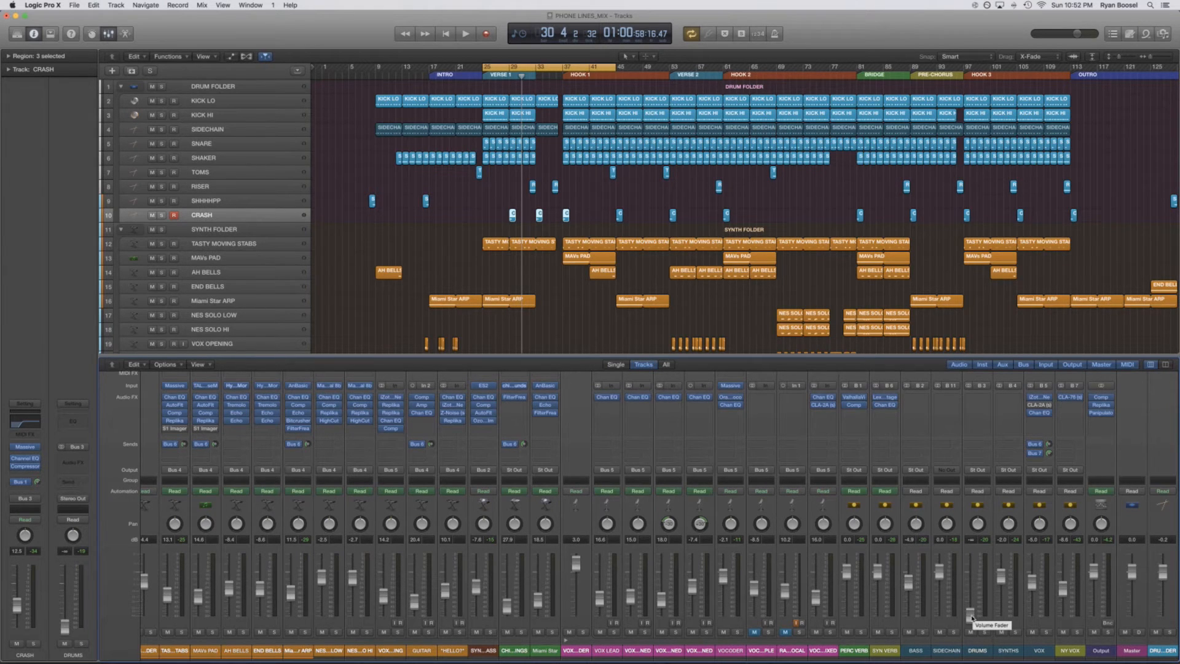
Raise the DRUMS aux fader again and set its volume to 0 dB
drag(972, 618, 972, 571)
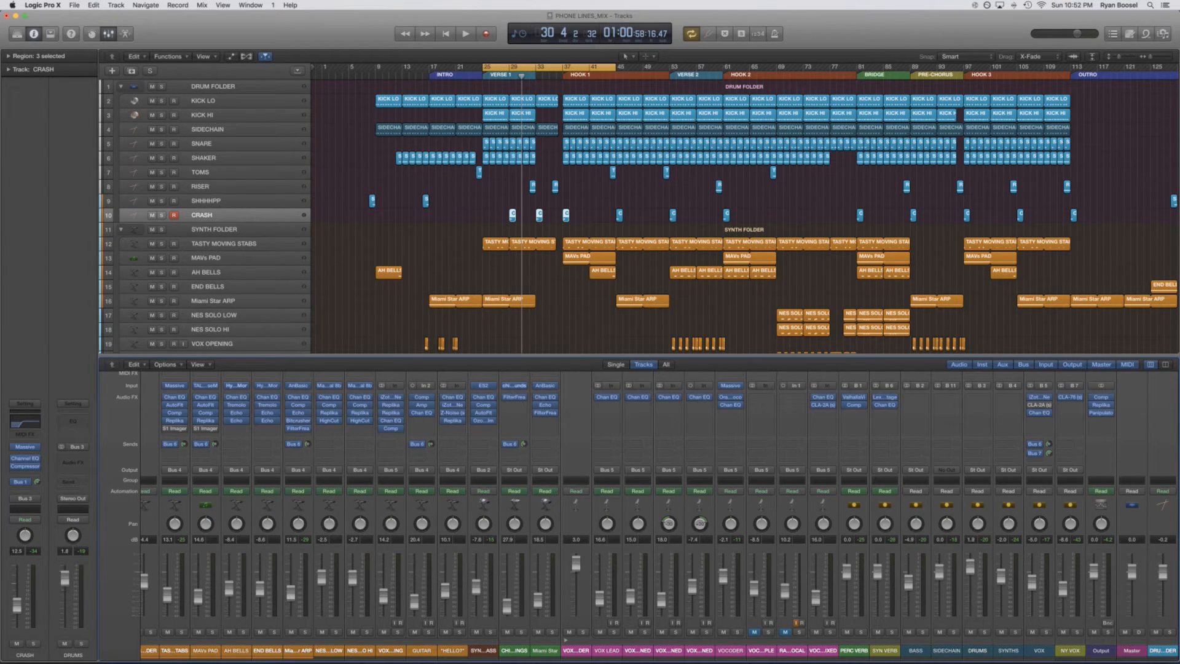
double_click(971, 539)
text(0)
key(Return)
Hide the mixer and shorten the cycle range to cover only bars 25 to 33 of Verse 1
scroll(220, 201, down, 3)
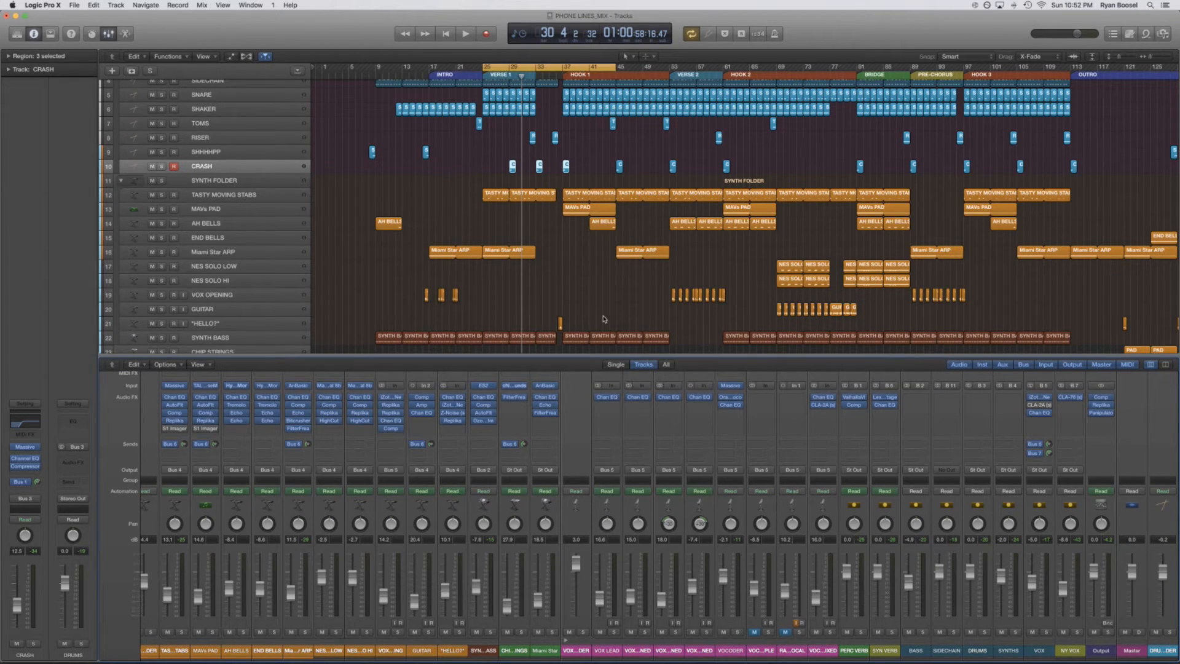
key(x)
click(576, 311)
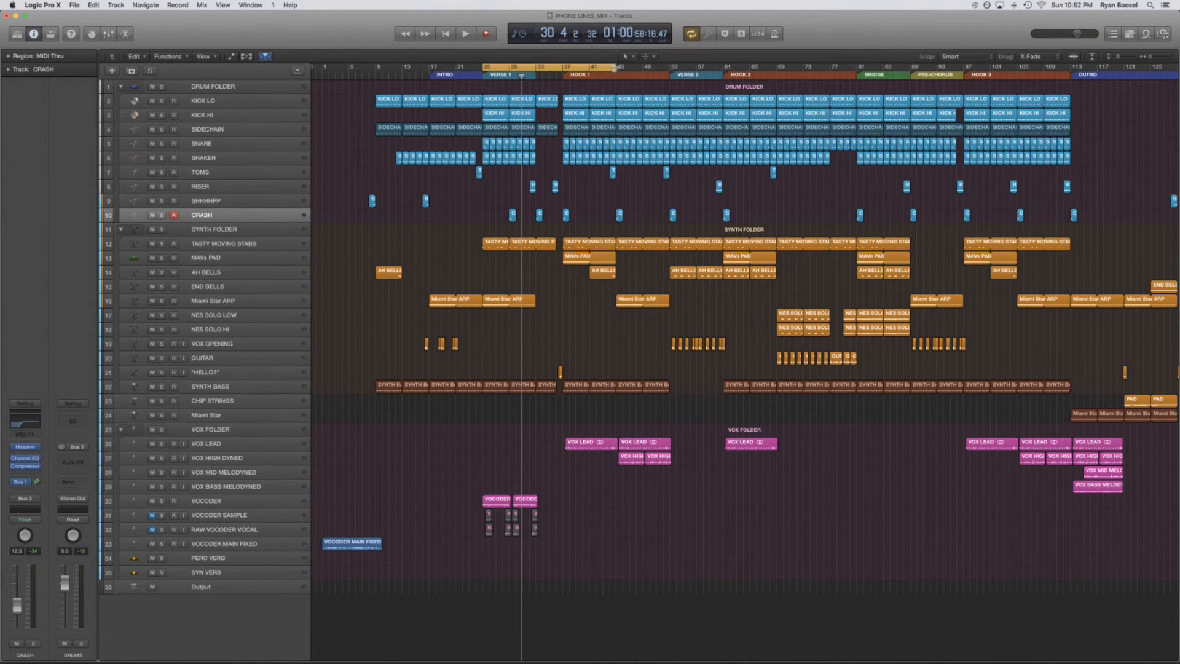
drag(615, 66, 535, 85)
Solo the KICK LO track and listen to it briefly
click(245, 102)
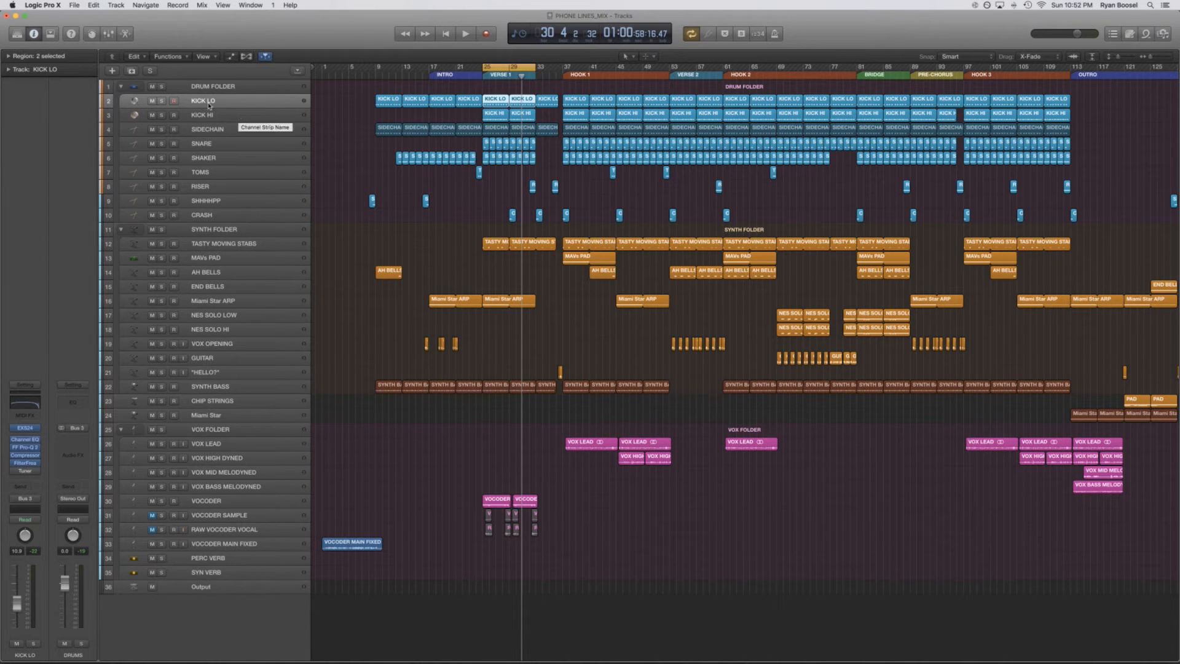
click(160, 101)
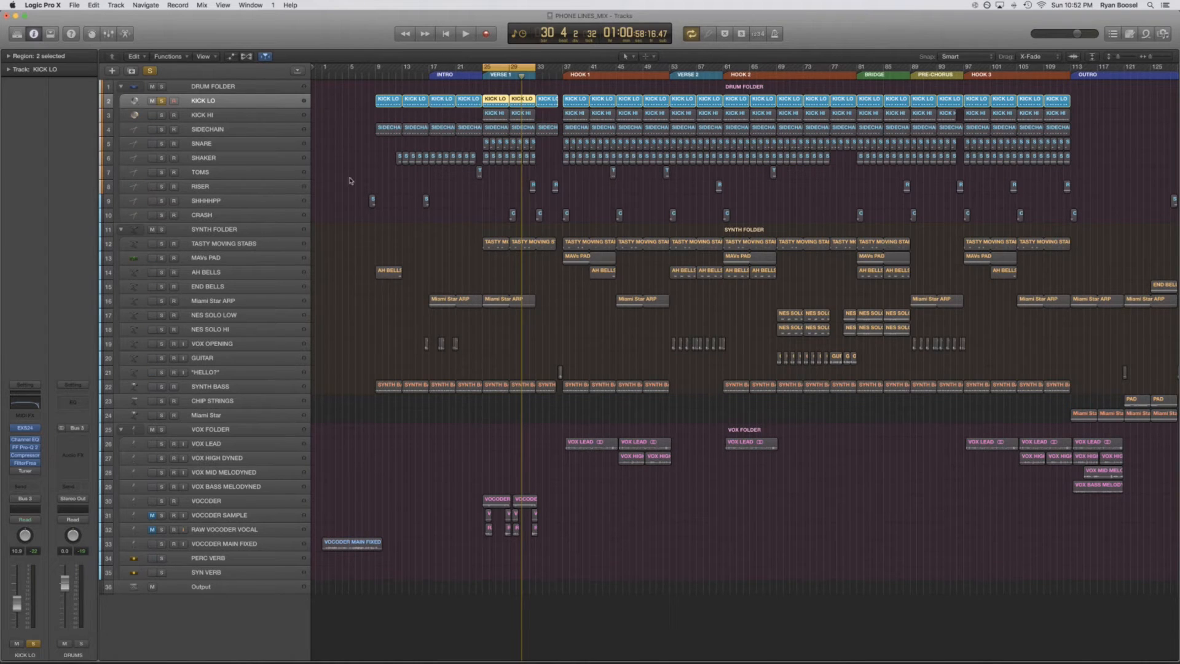
key(space)
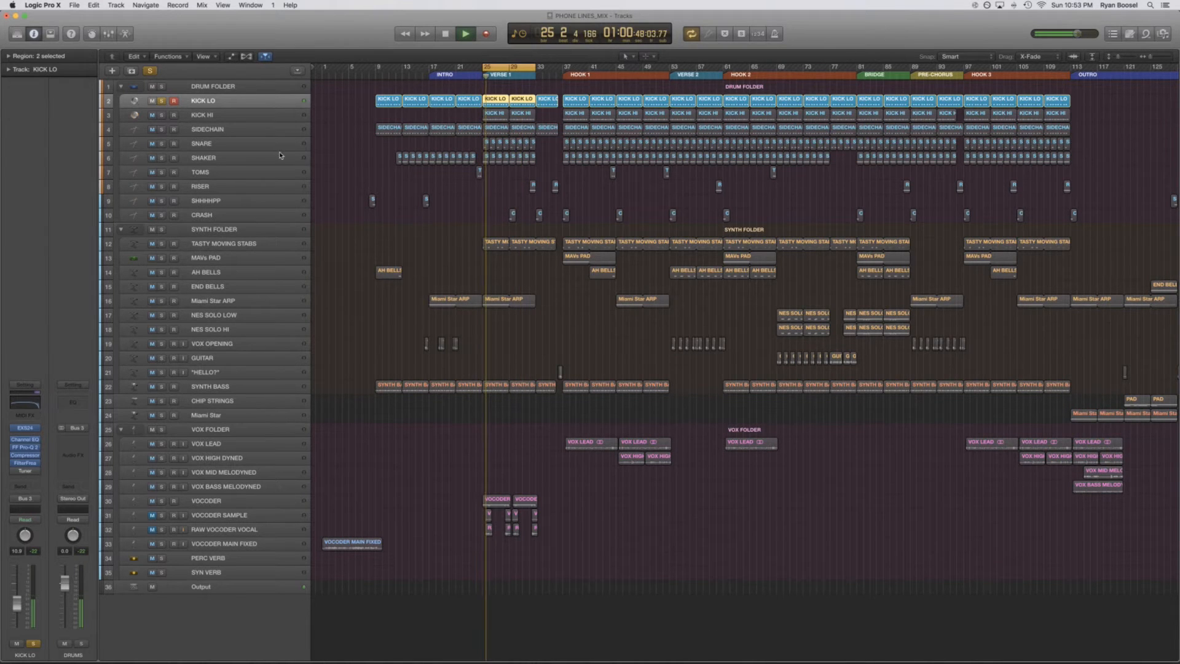
key(space)
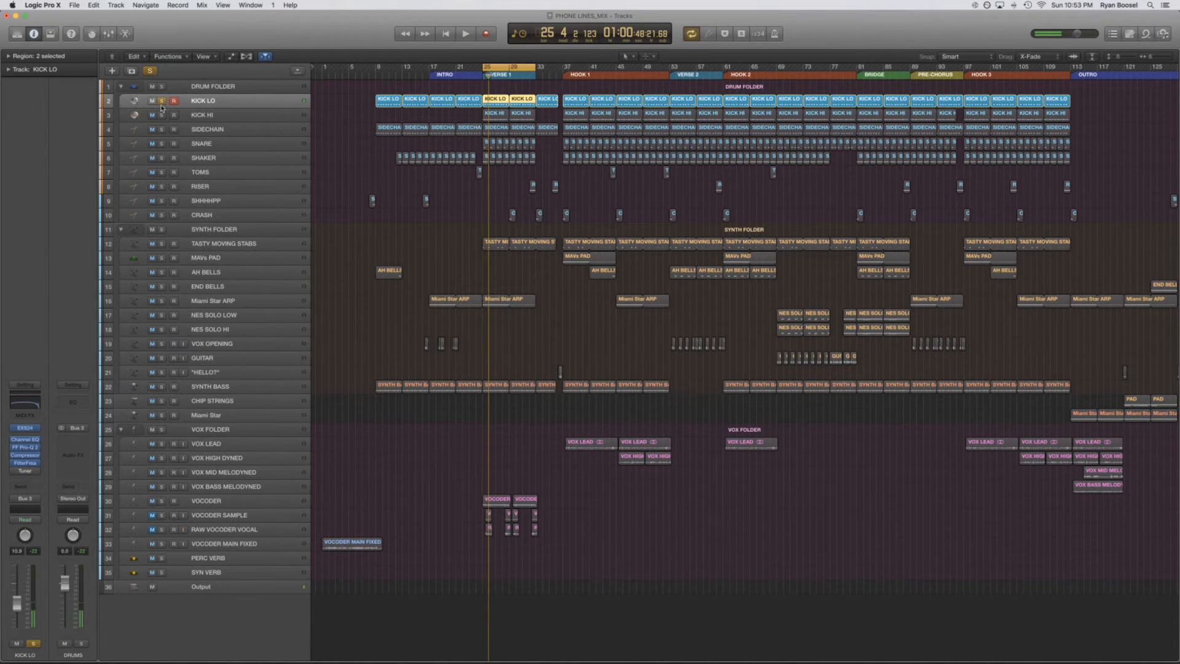
Switch the solo from KICK LO to KICK HI and listen to that track alone
click(161, 115)
click(161, 101)
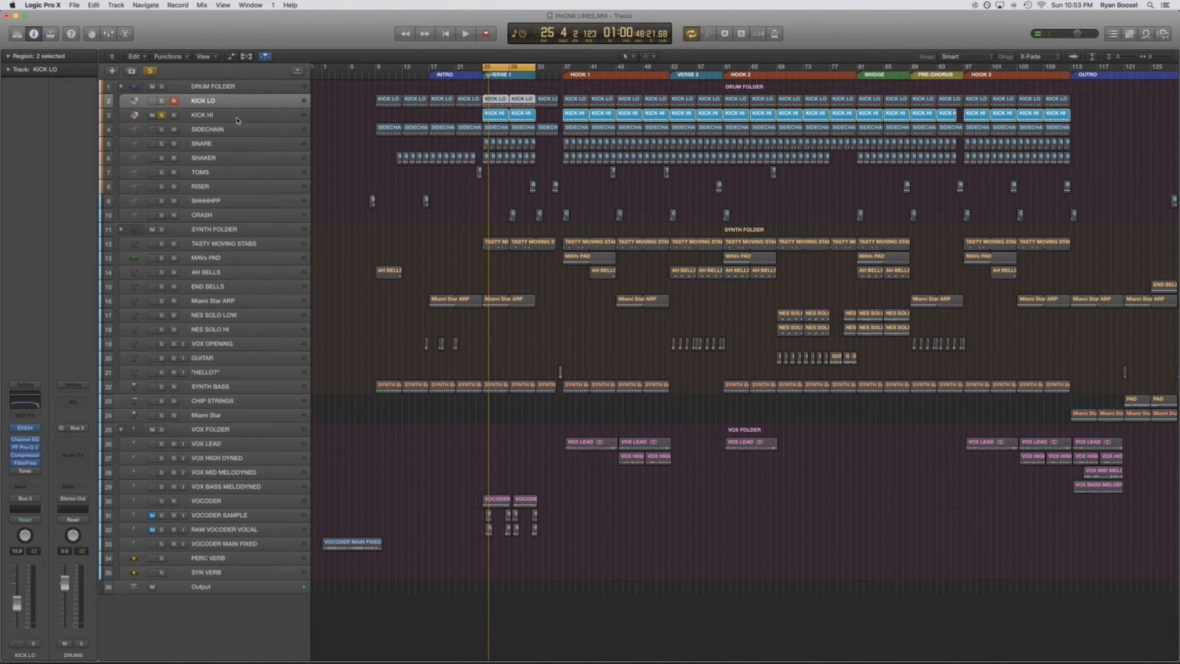
key(space)
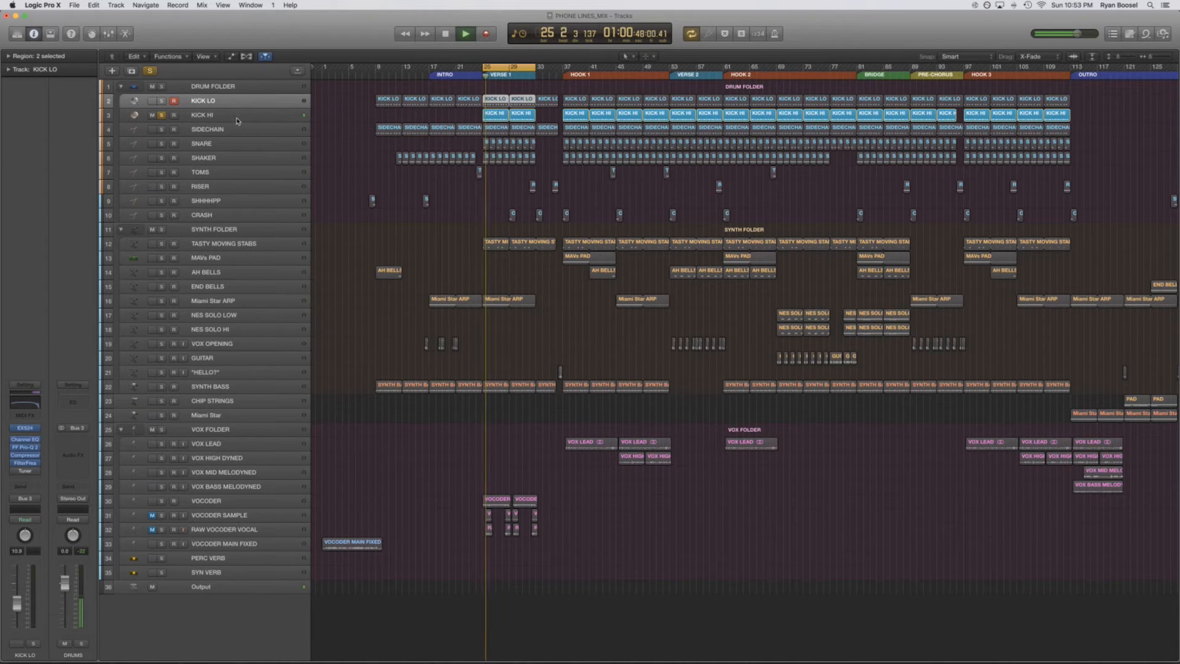
key(space)
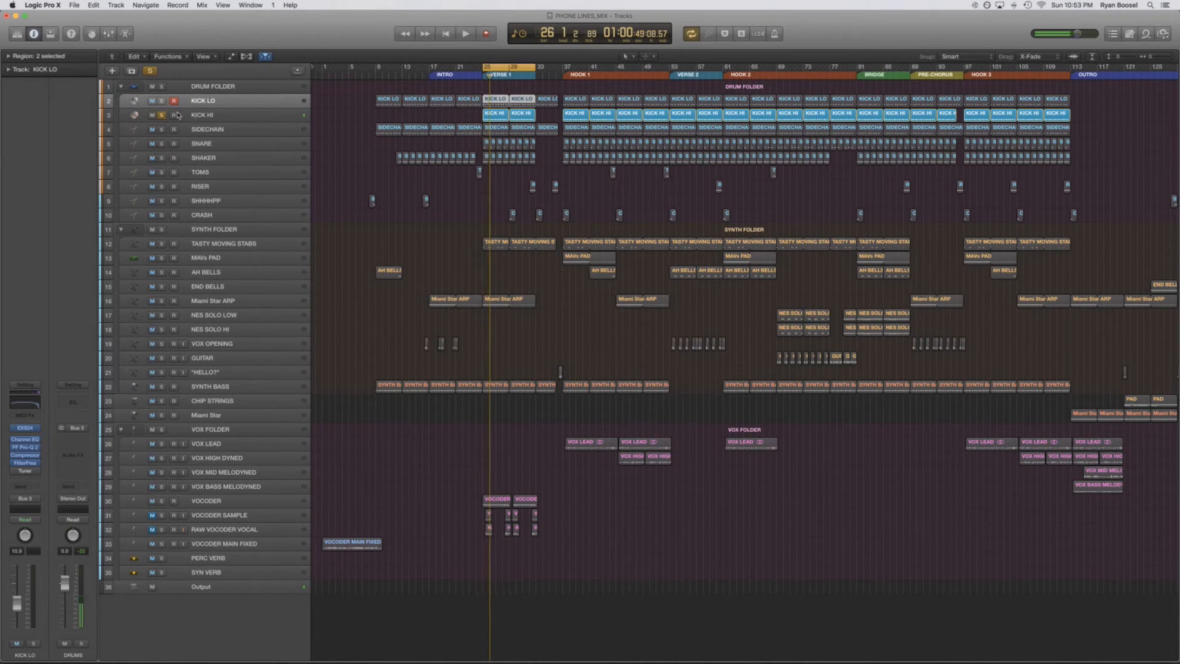
Solo KICK LO together with KICK HI, and show the track automation for a moment before hiding it again
click(162, 101)
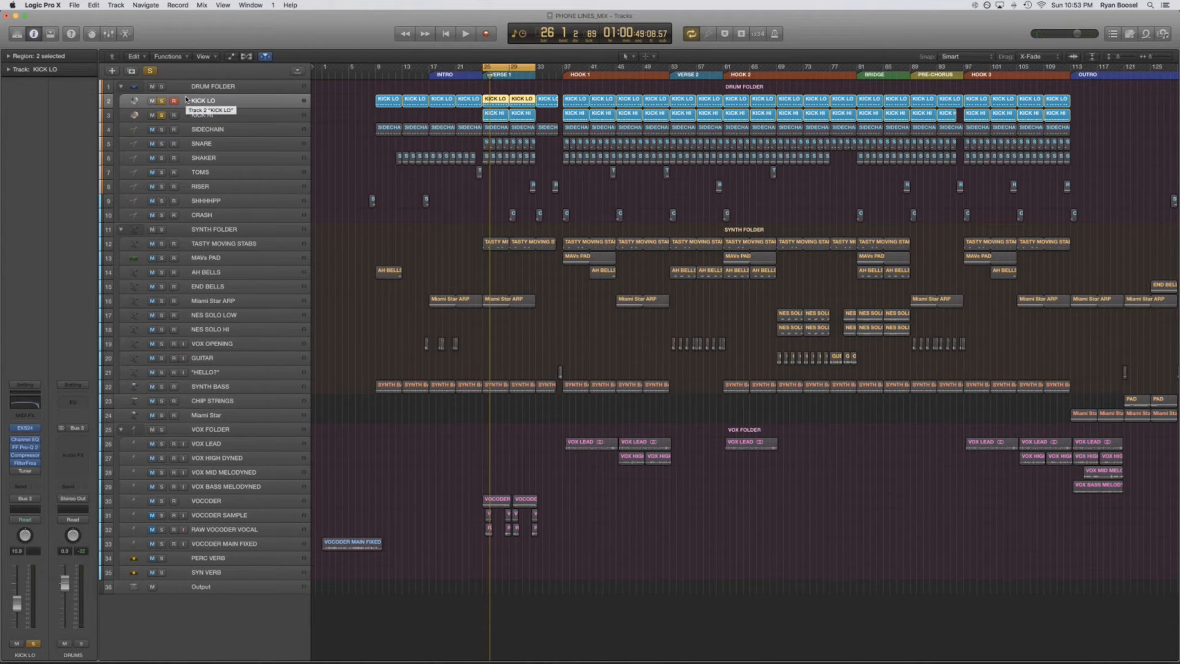
click(230, 114)
click(203, 103)
key(a)
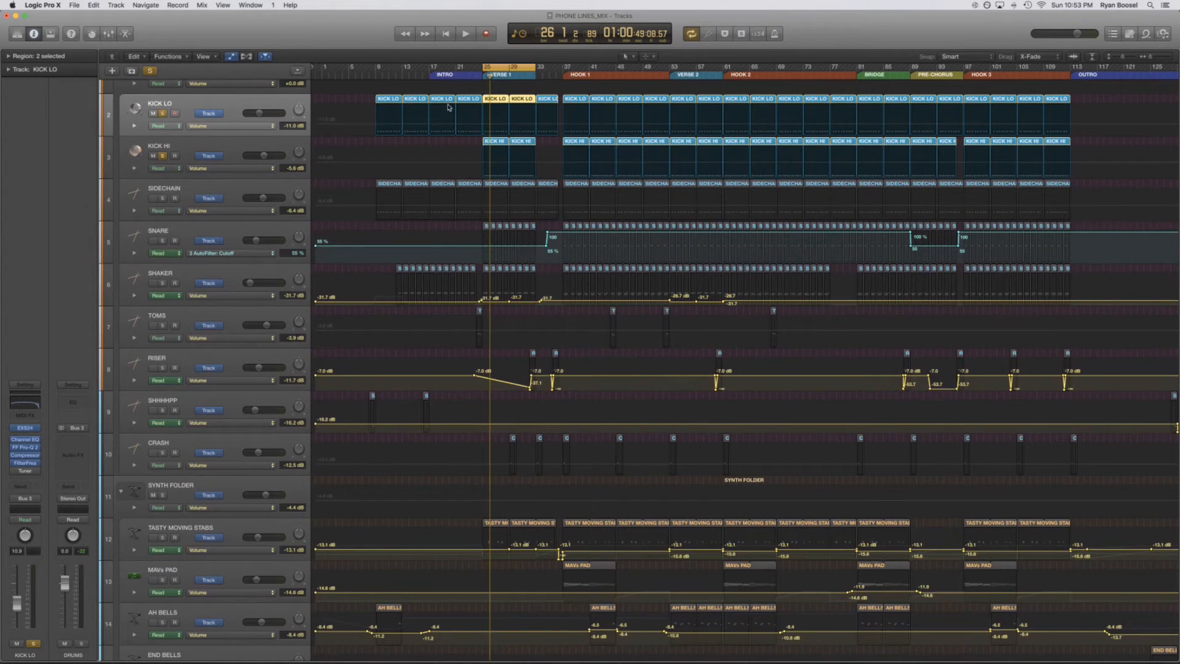
key(a)
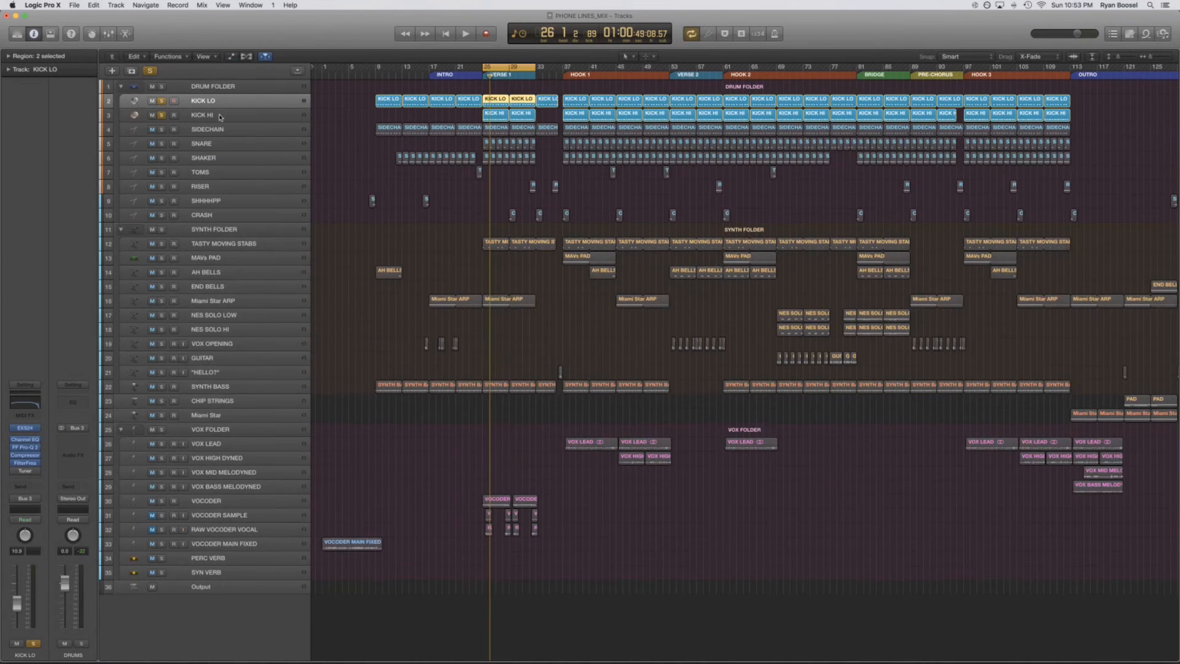
Take KICK HI out of solo and play the KICK LO track on its own
click(218, 116)
click(222, 102)
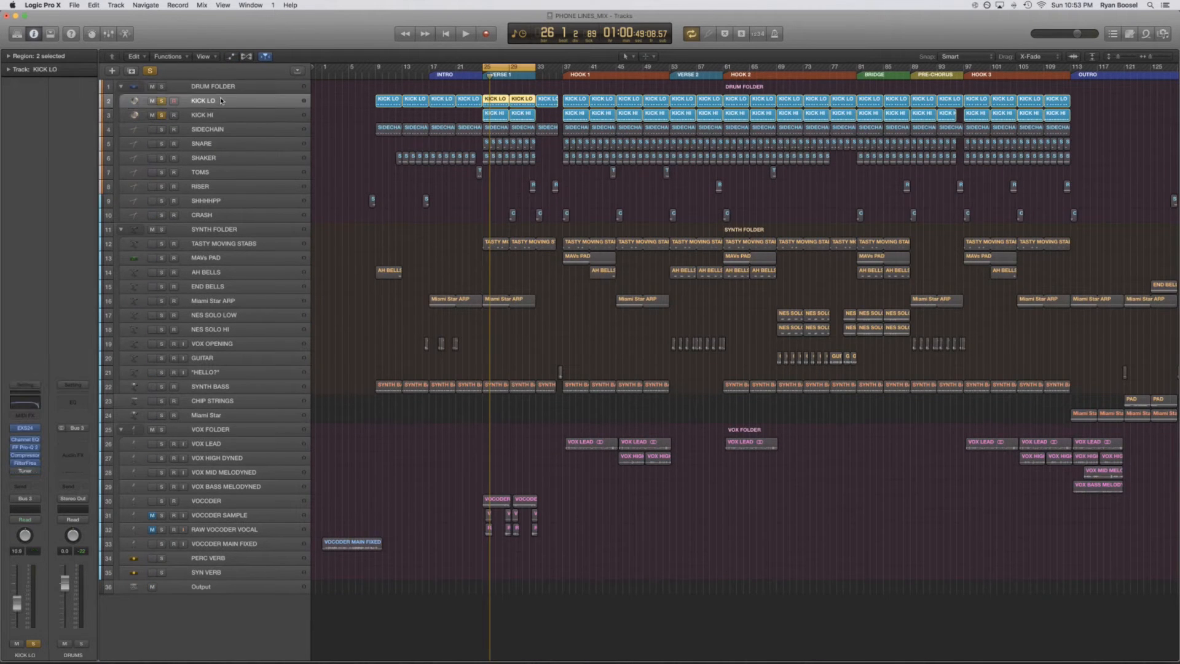
click(163, 116)
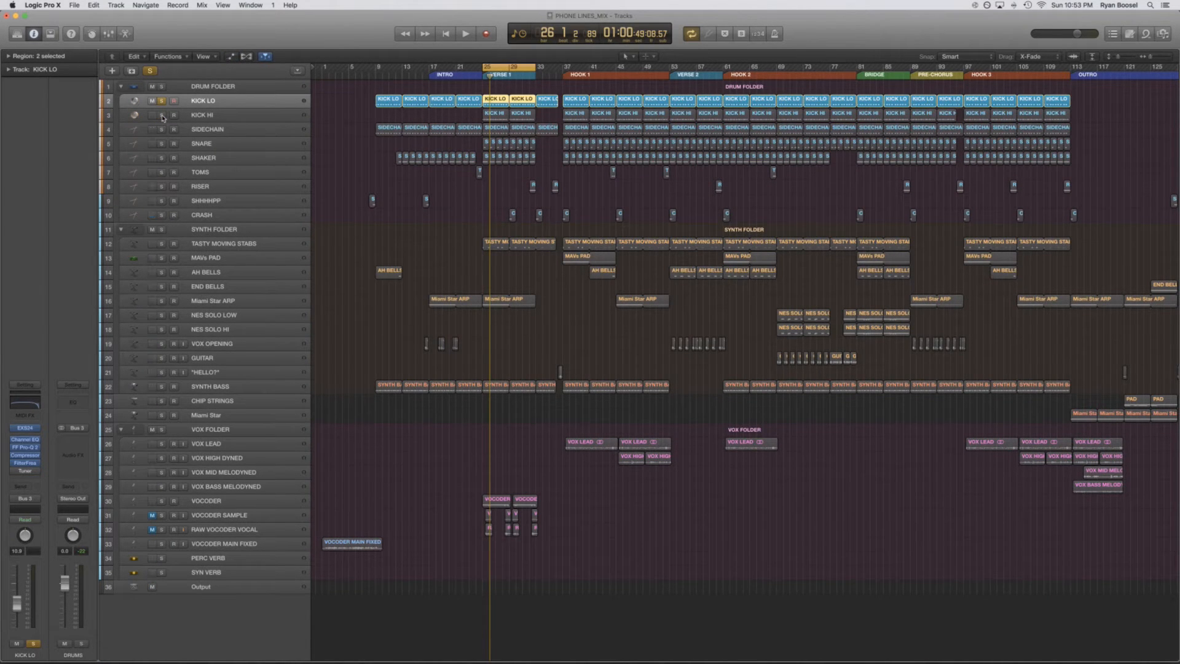
key(space)
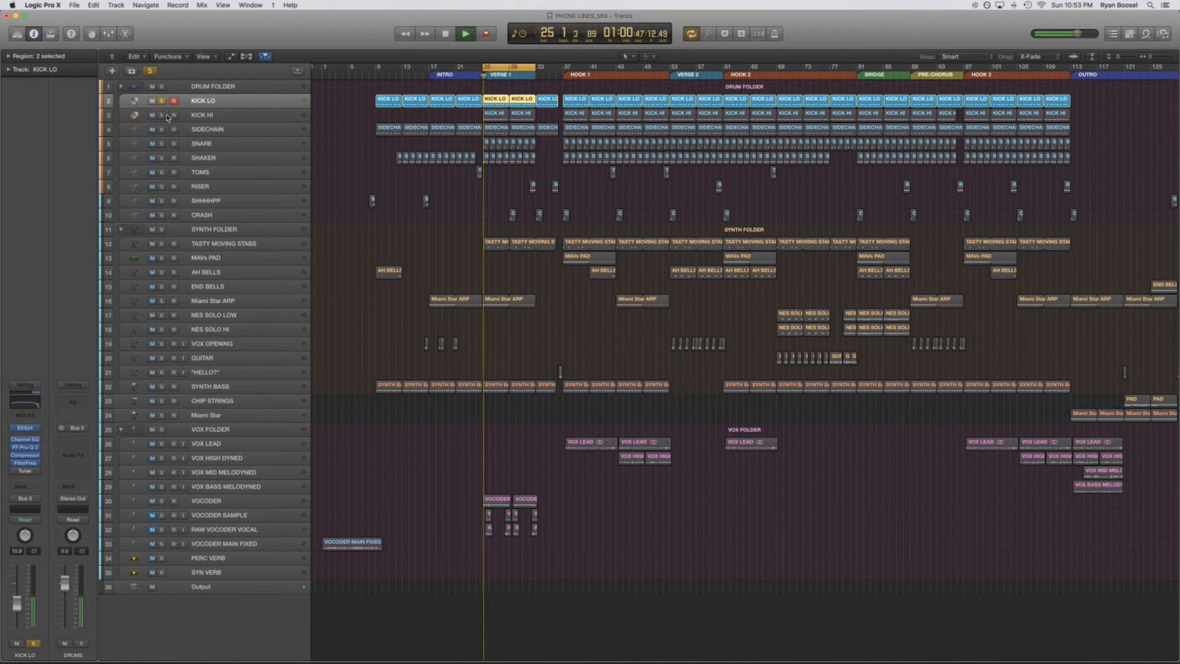
Solo KICK HI together with KICK LO and, while they play, lower the KICK HI volume to -14.4 dB
click(162, 116)
click(271, 117)
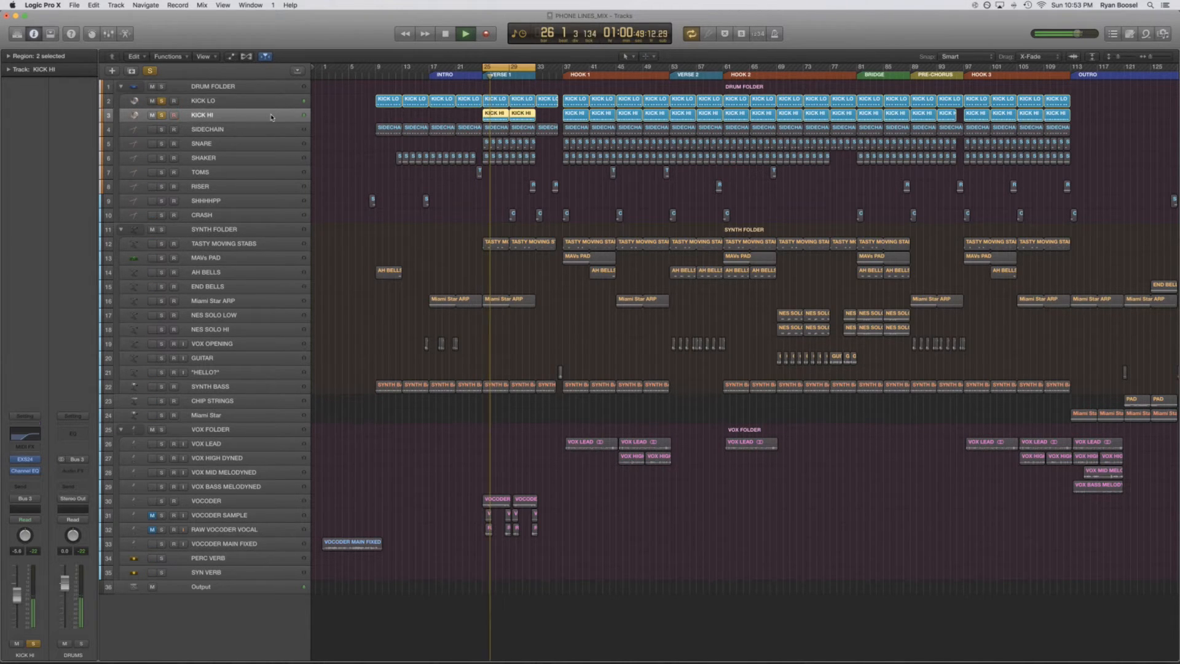
key(space)
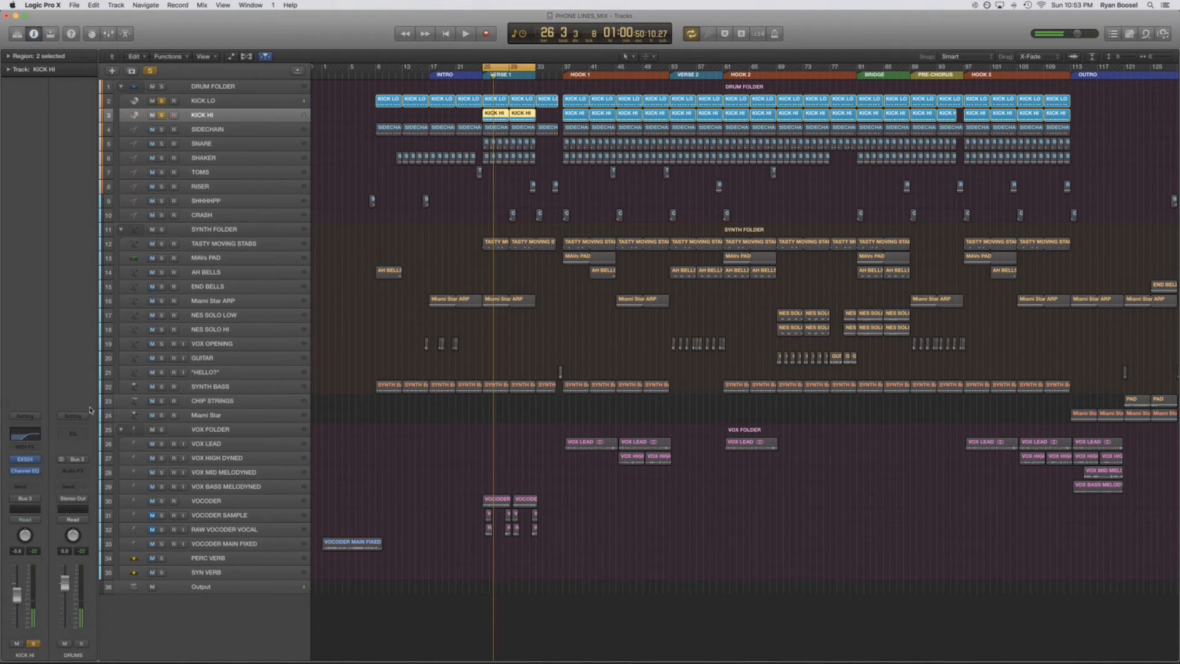
key(space)
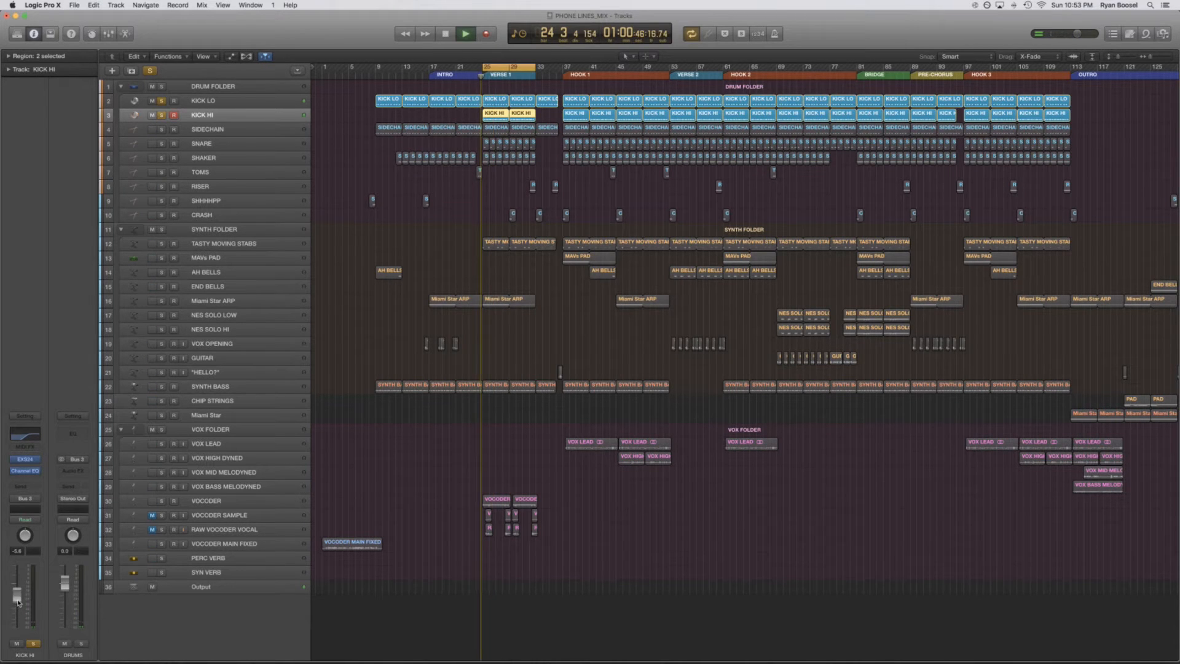
mouse_move(18, 596)
mouse_down()
mouse_move(17, 619)
mouse_move(17, 607)
mouse_up()
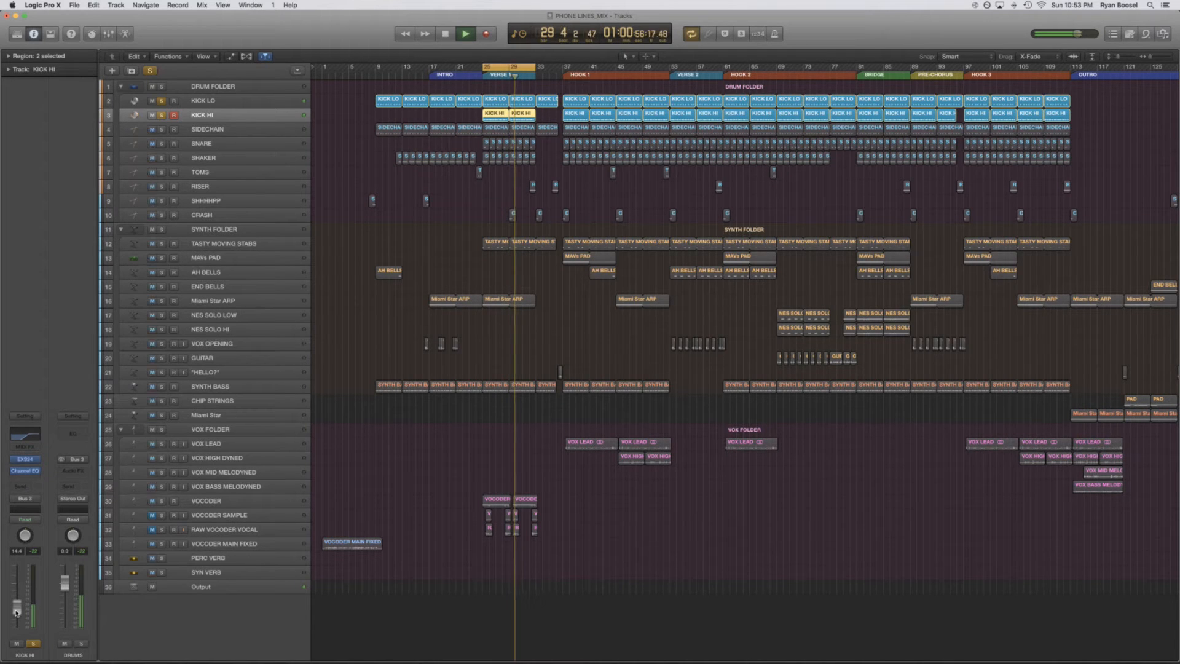
click(210, 105)
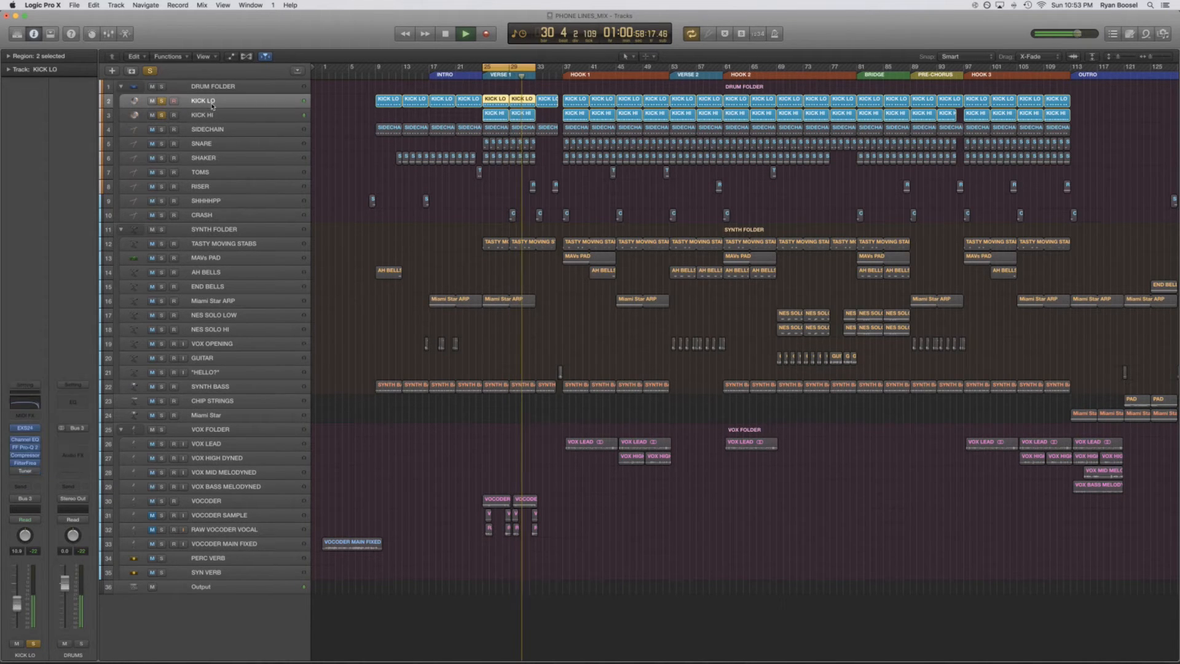
click(214, 116)
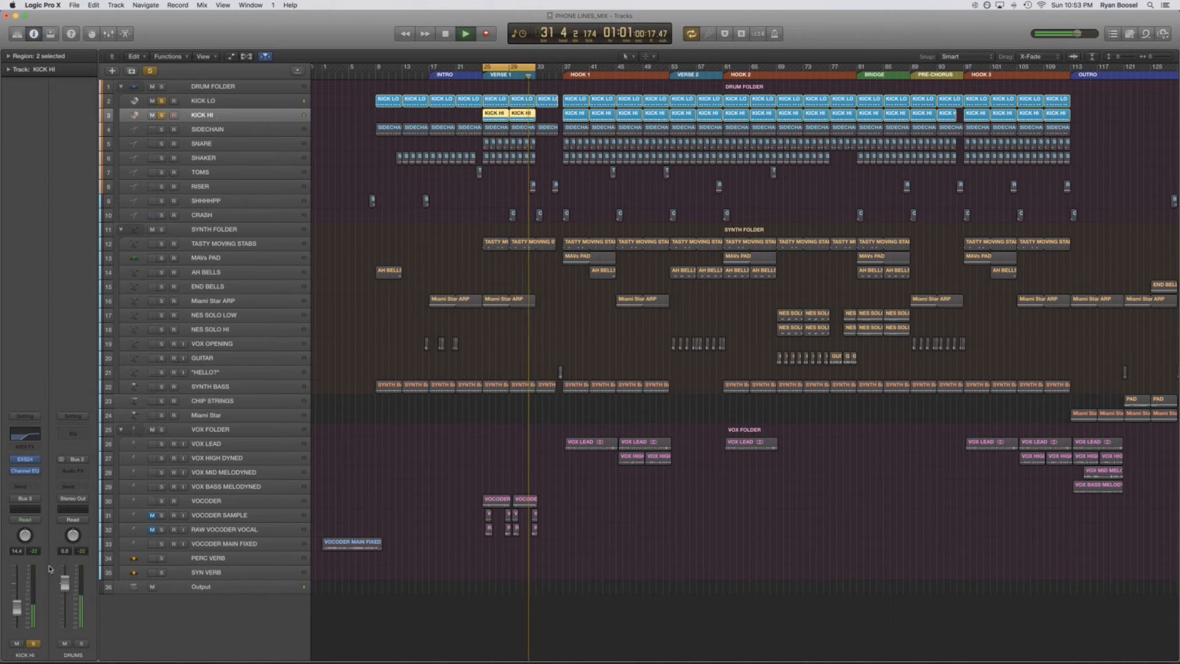
drag(16, 607, 17, 609)
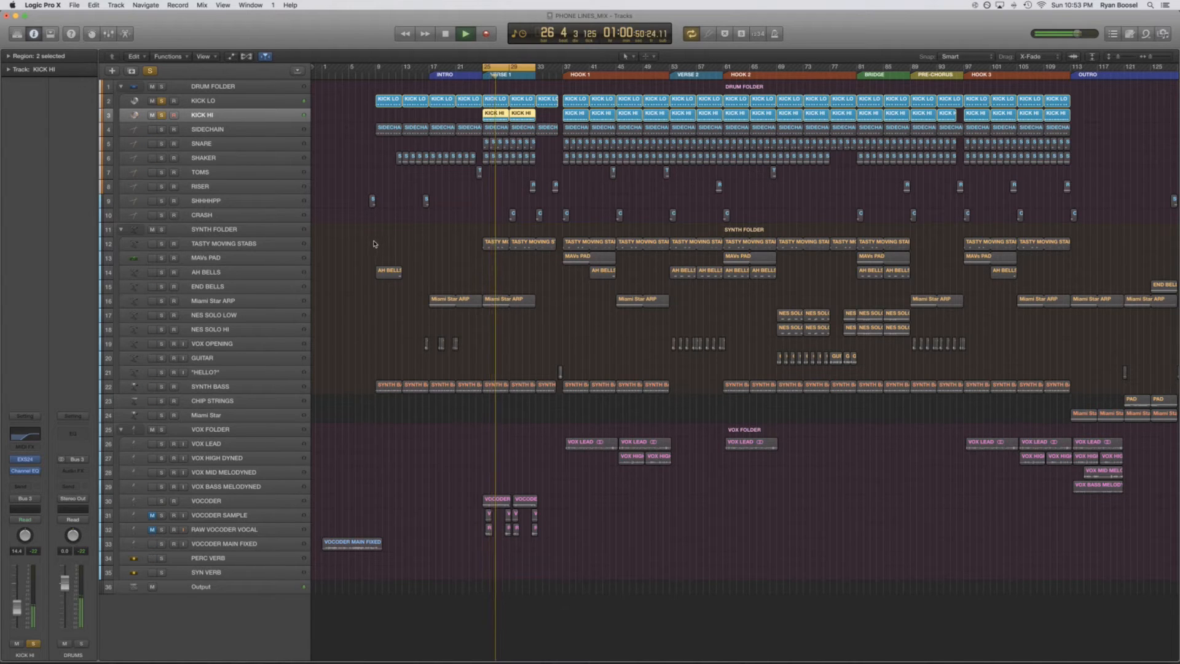
key(space)
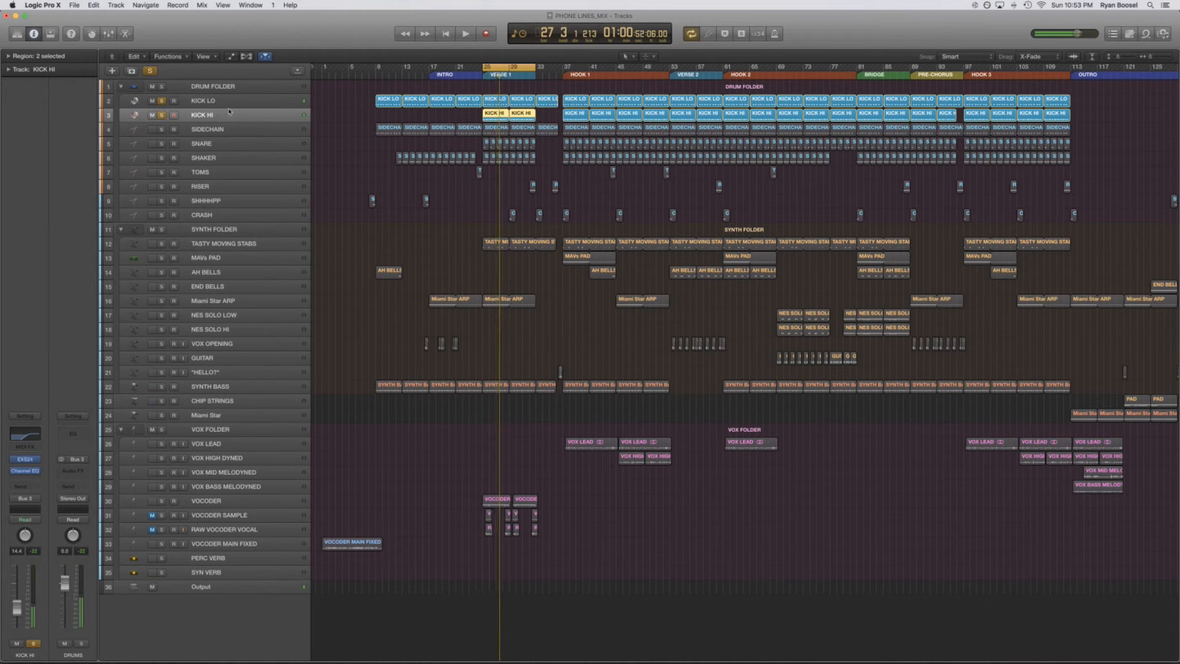
Take KICK HI and KICK LO out of solo and clear the region selection
click(161, 115)
click(161, 101)
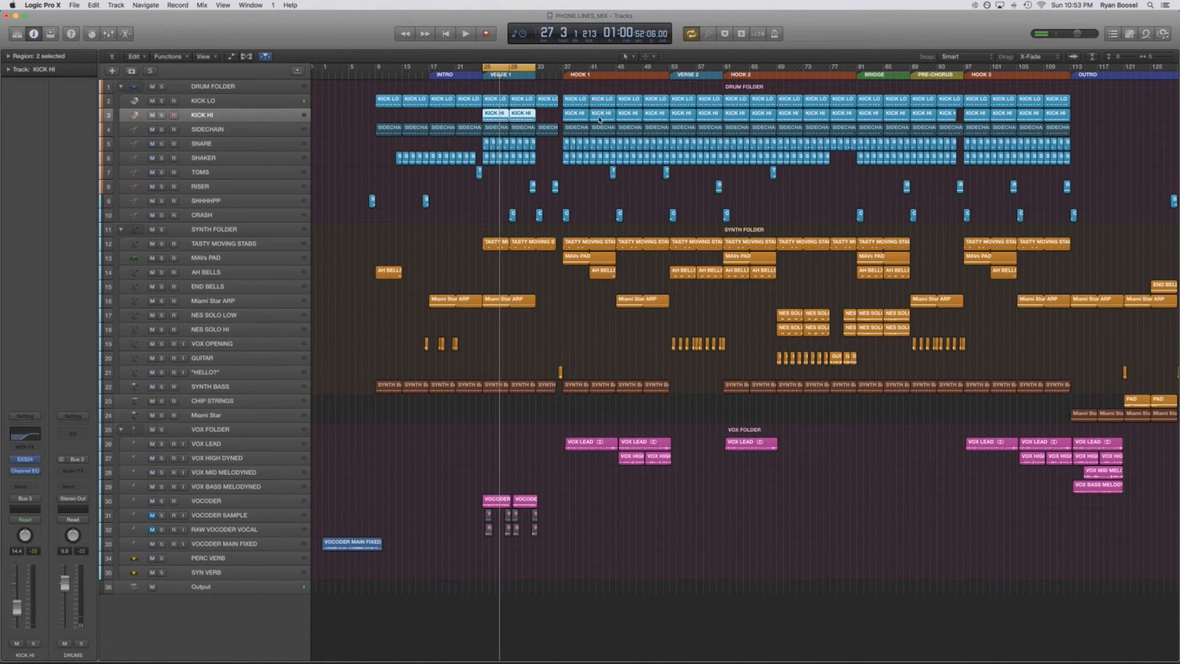
click(462, 197)
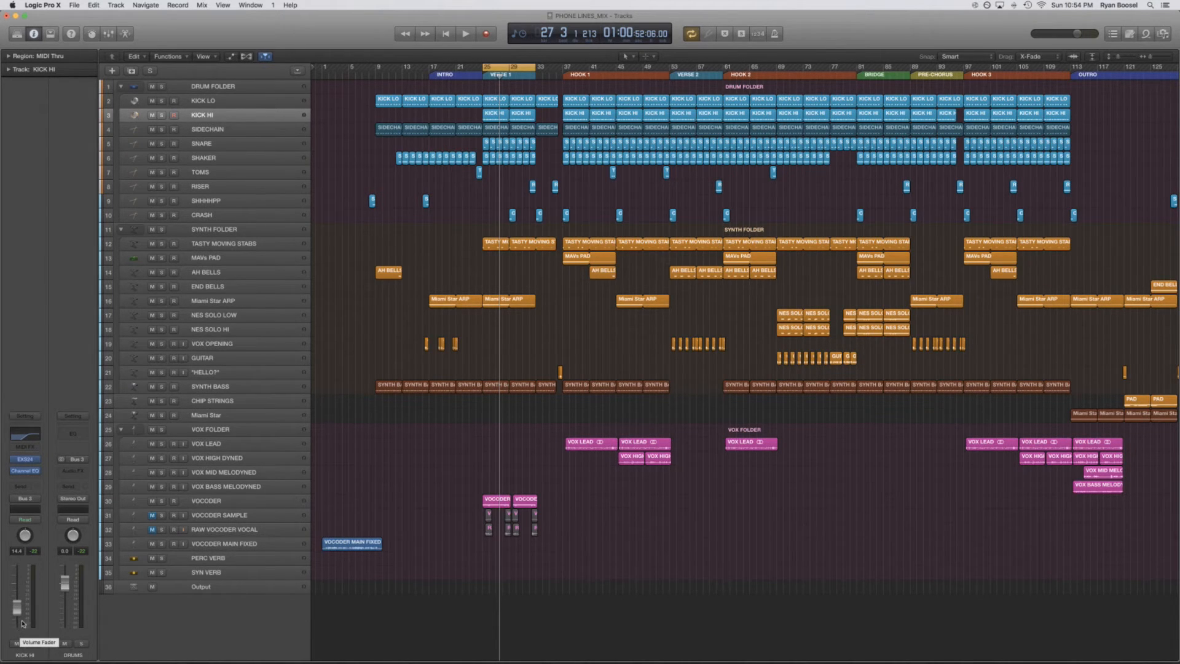
Solo SYNTH BASS together with KICK HI and KICK LO and play the three tracks over VERSE 1
click(210, 102)
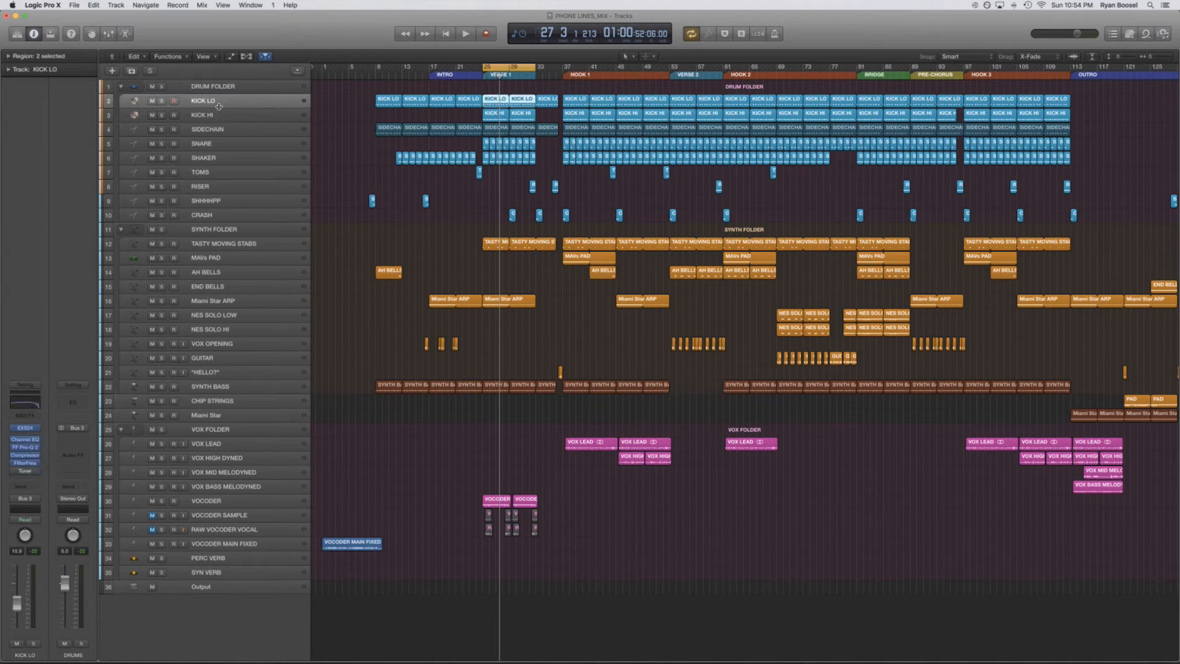
click(182, 388)
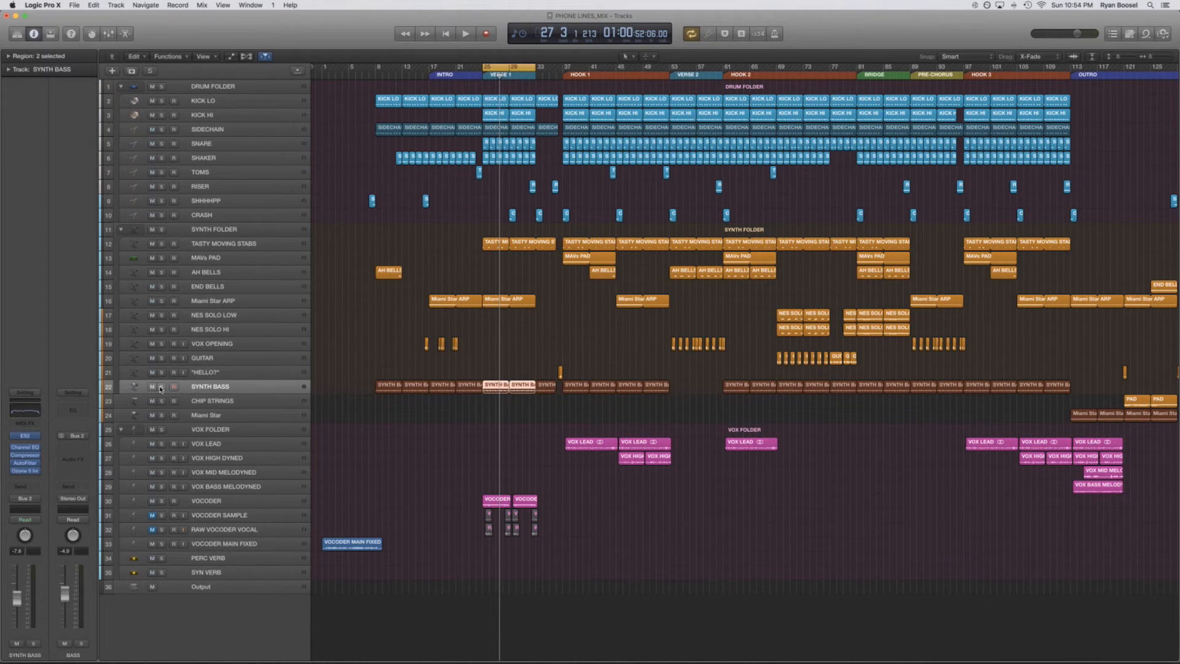
click(161, 387)
click(161, 116)
click(161, 101)
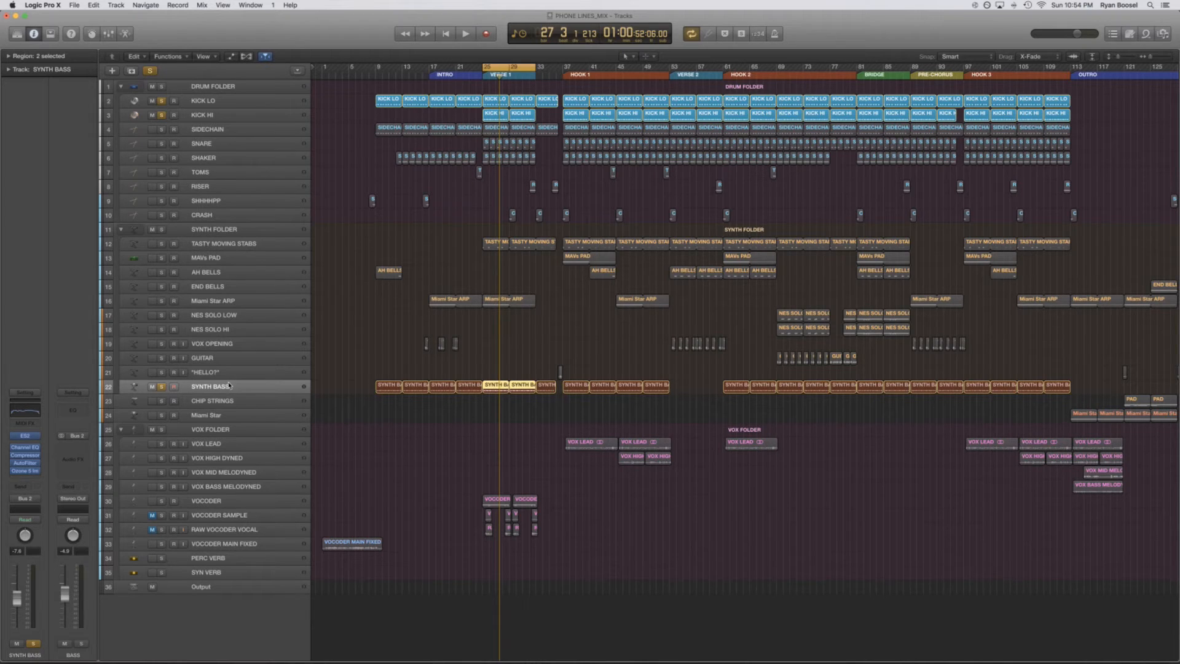
click(352, 369)
key(space)
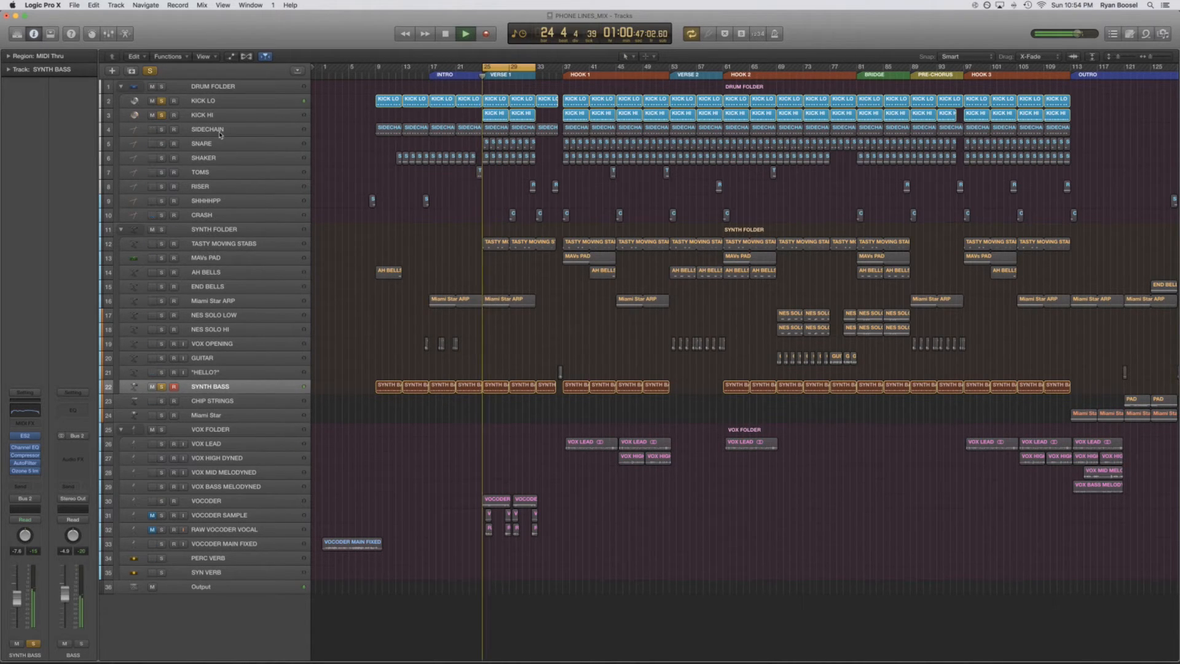
Lower the SYNTH BASS volume to -10.2 dB against the kicks, and stop playback
click(237, 380)
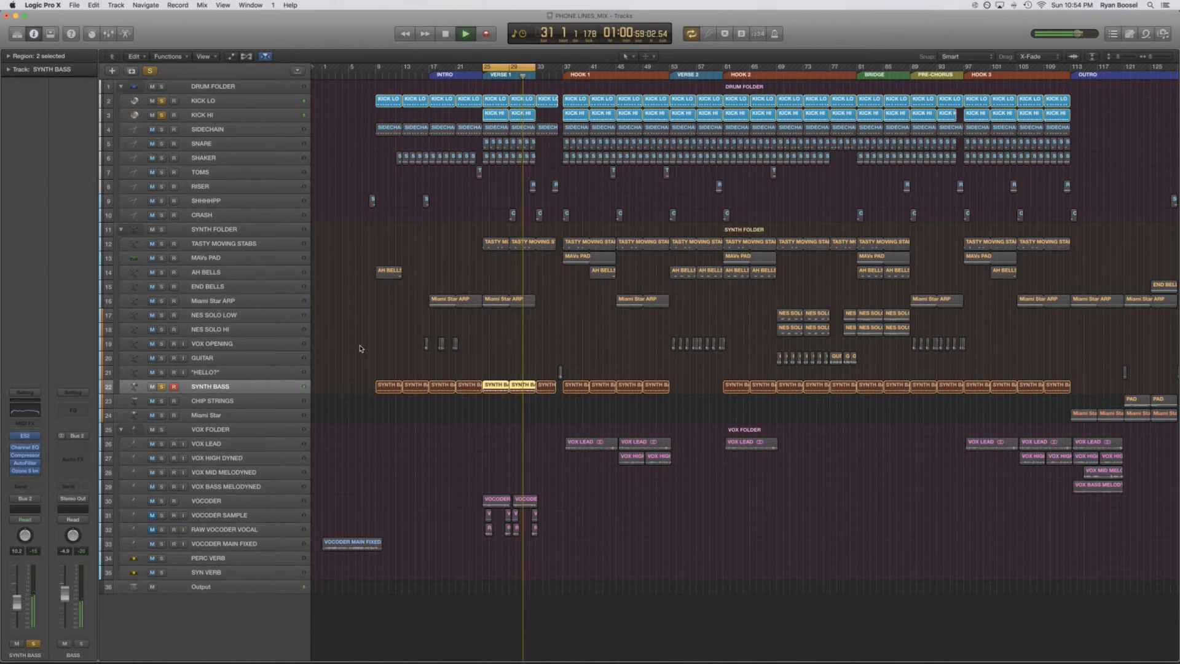
key(space)
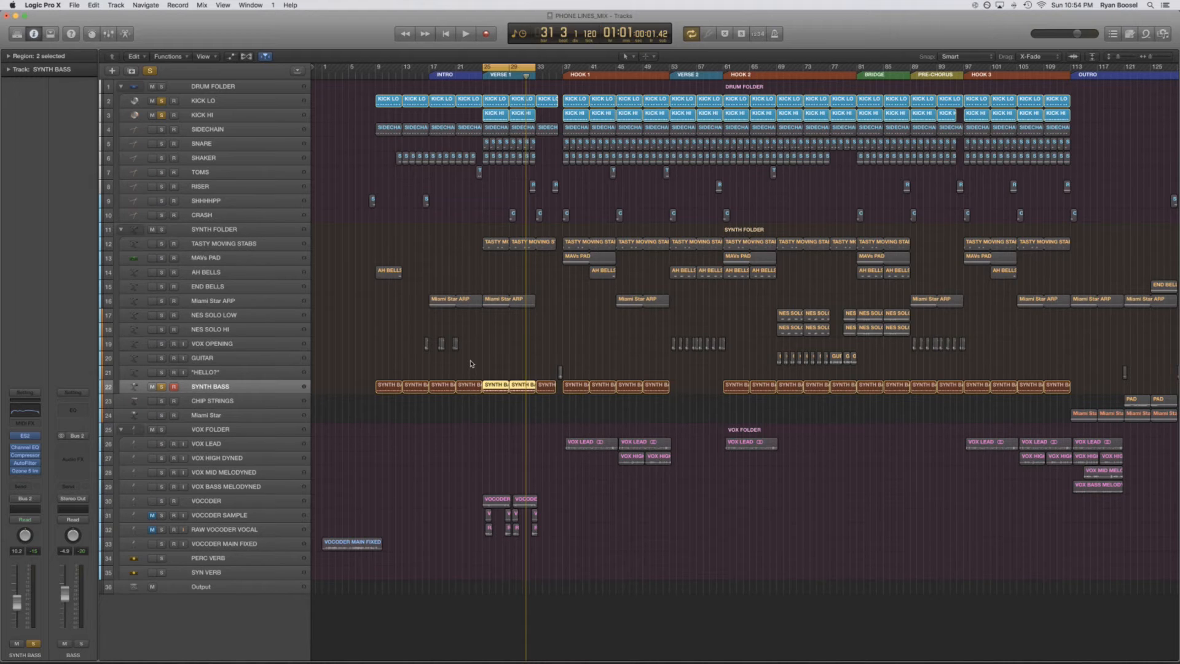
click(471, 363)
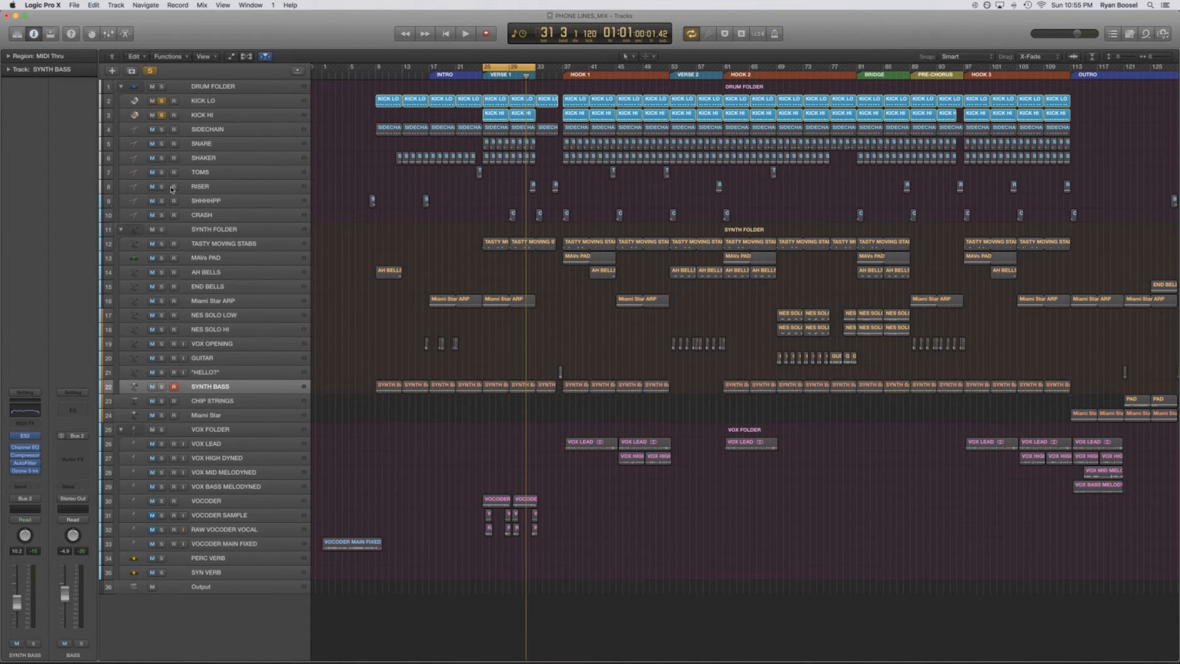
Replace the solos on the kick and bass tracks with a solo on the whole DRUM FOLDER
click(163, 115)
click(162, 102)
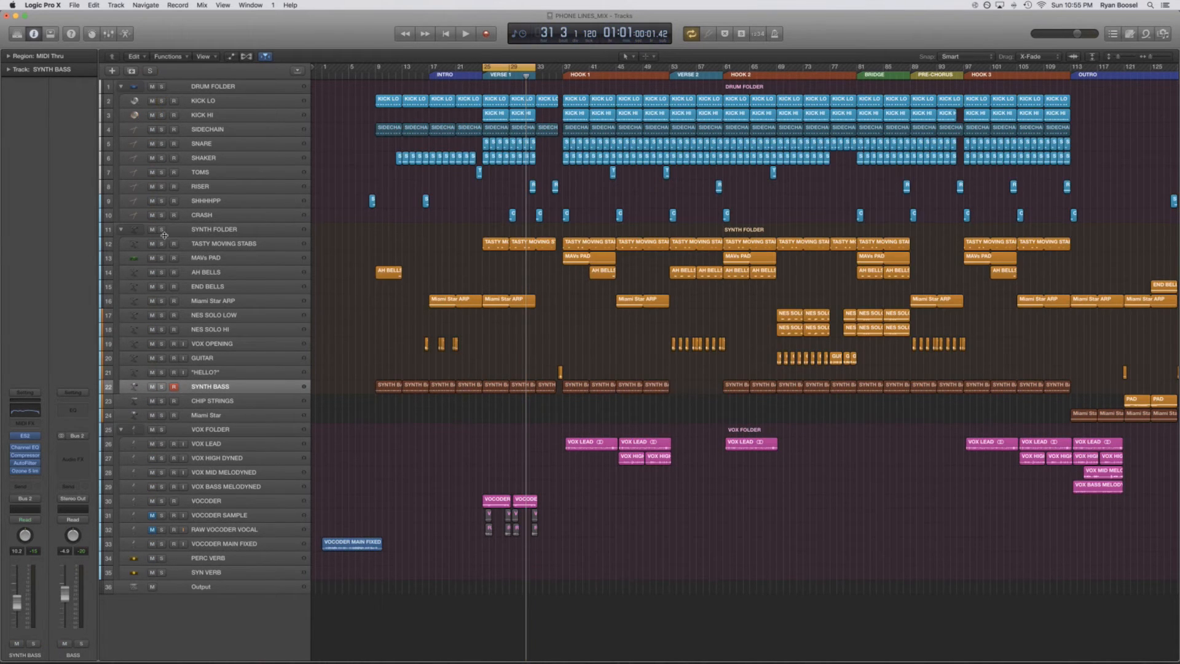
click(161, 89)
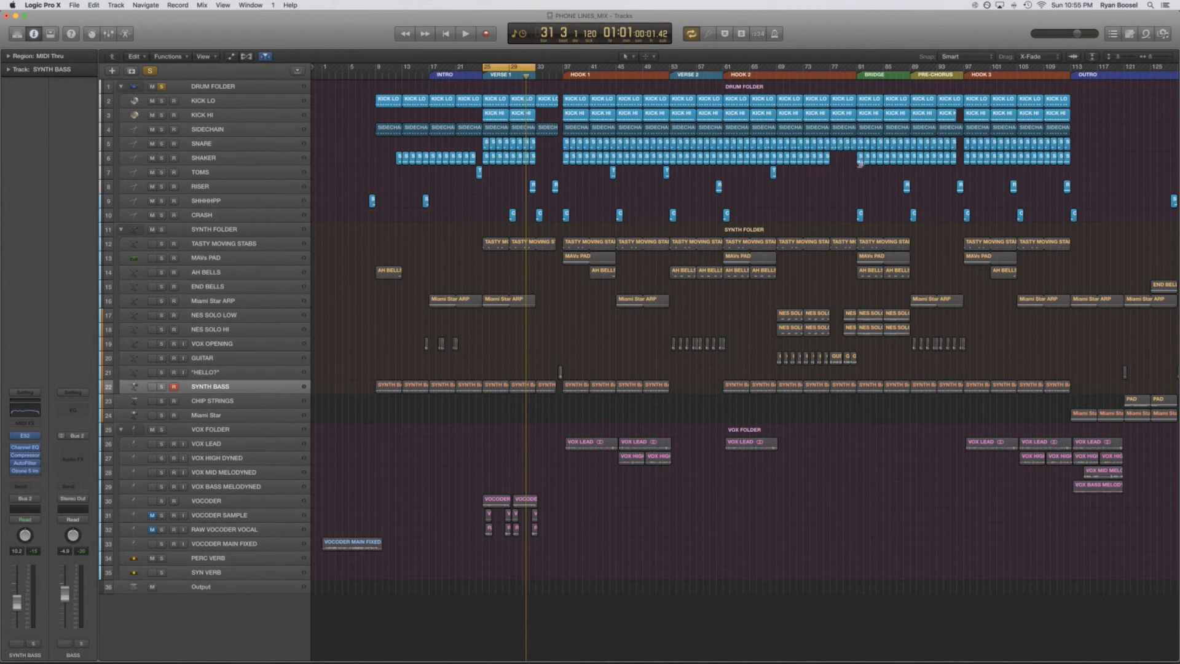
Play the soloed drums briefly over the VERSE 1 cycle and select the SNARE track
click(1169, 56)
click(1169, 56)
click(1169, 56)
click(1133, 57)
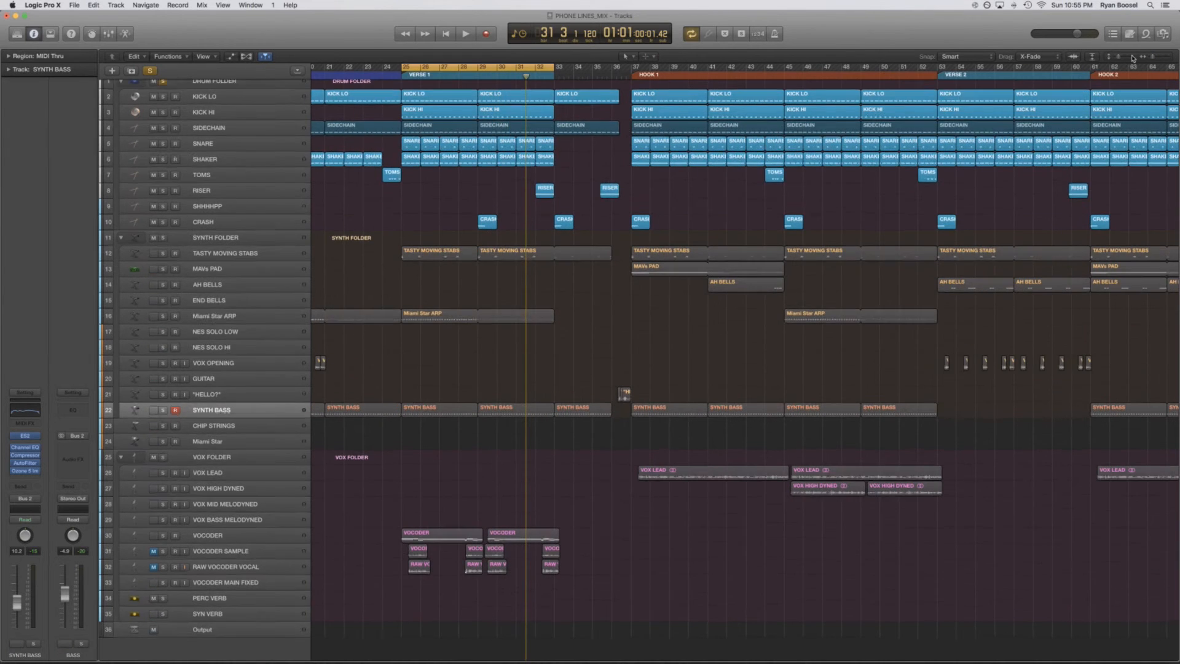
click(1133, 57)
scroll(799, 174, left, 5)
scroll(786, 174, up, 3)
key(space)
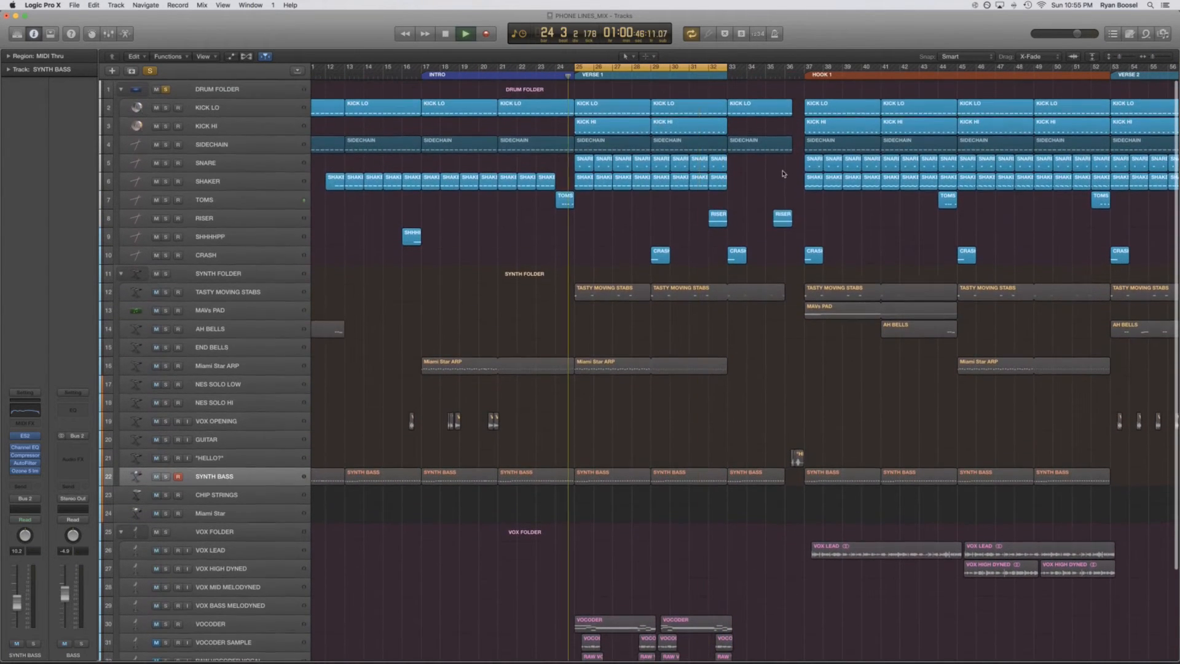
click(246, 176)
click(246, 164)
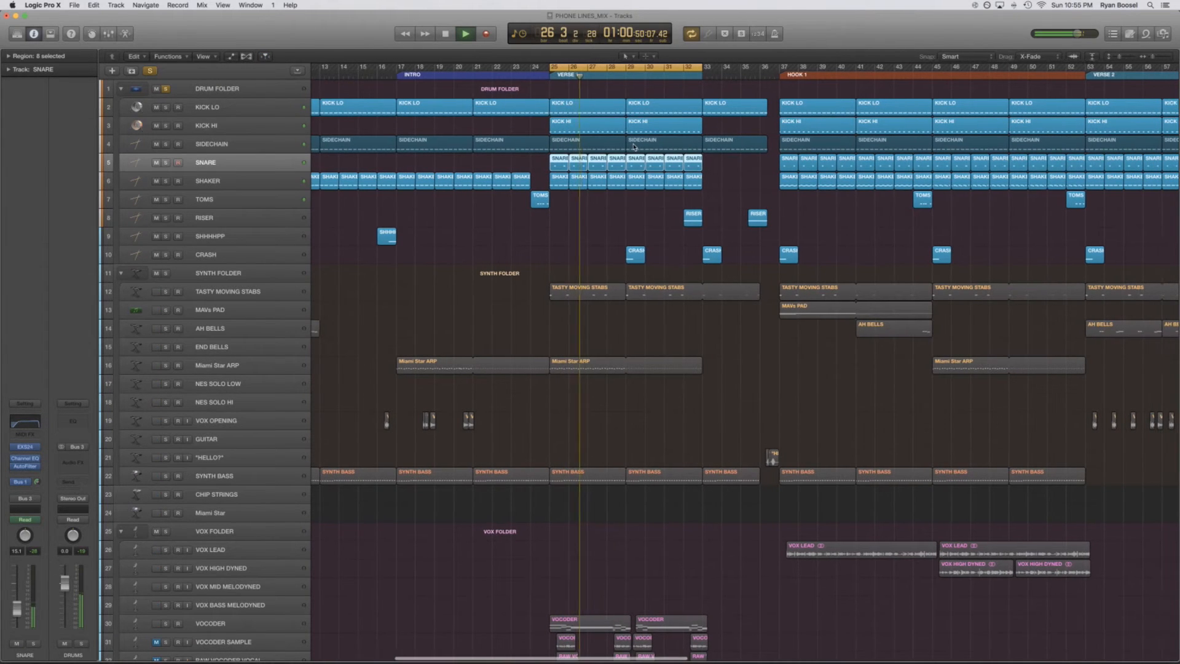
key(space)
Move the cycle range to the first eight bars of HOOK 1, starting at bar 37, and play it
drag(615, 68, 823, 69)
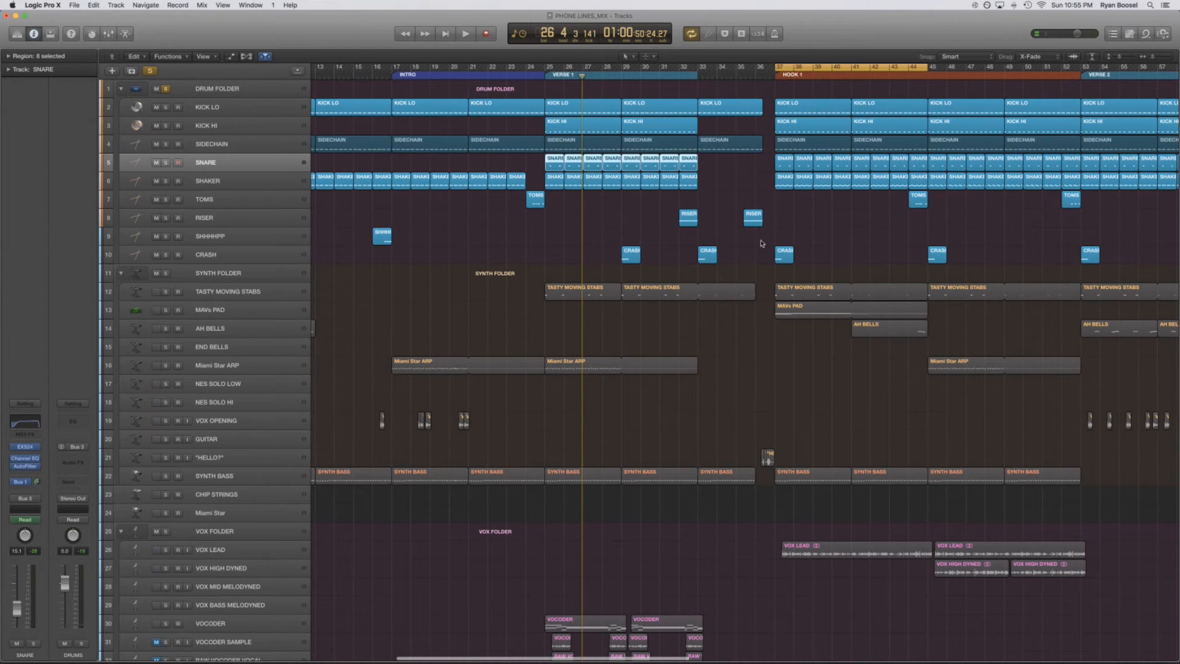
click(872, 231)
scroll(762, 204, right, 5)
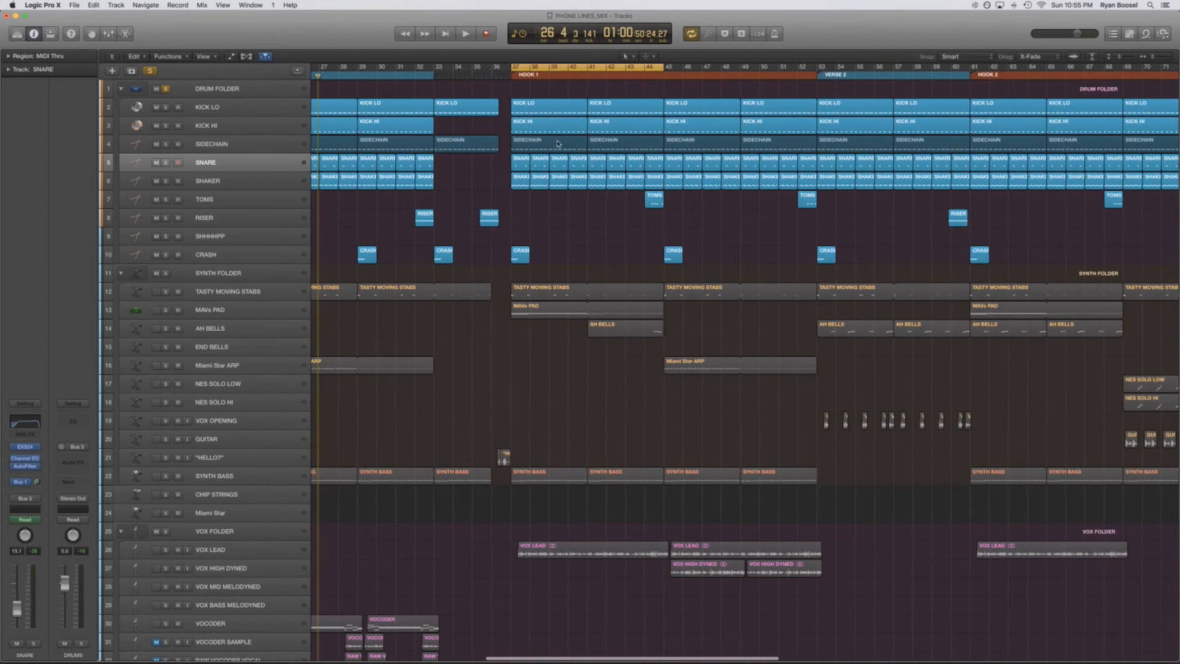
key(space)
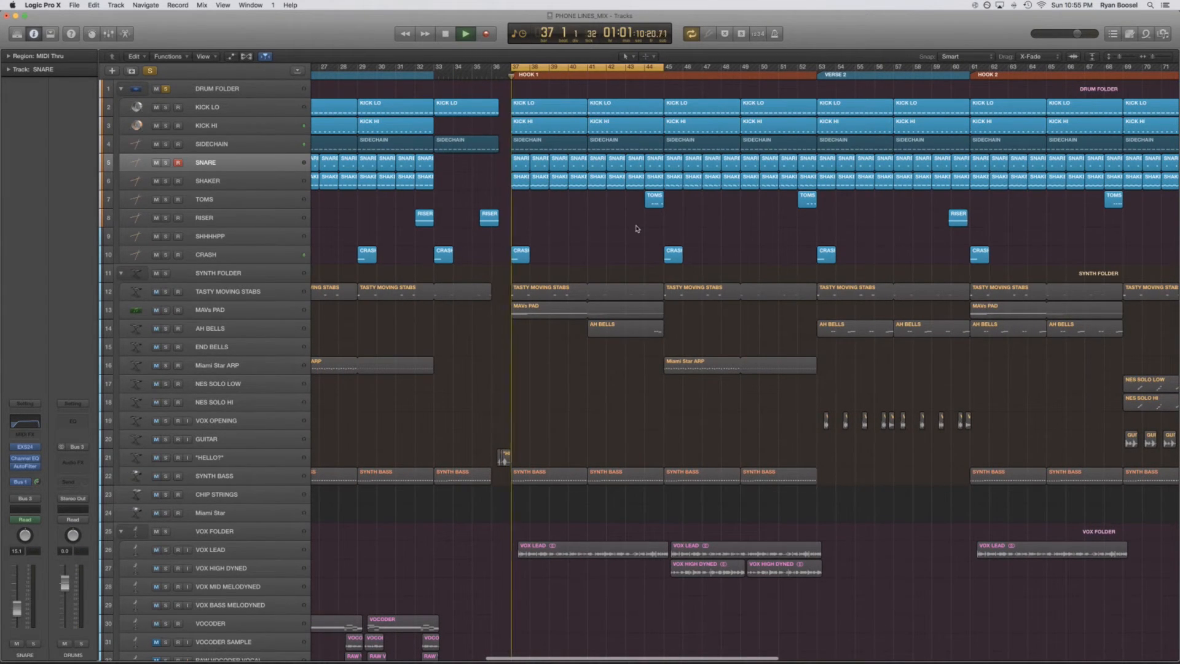
Raise the SNARE volume to -13.0 dB during playback and add SYNTH BASS to the soloed drums
click(247, 172)
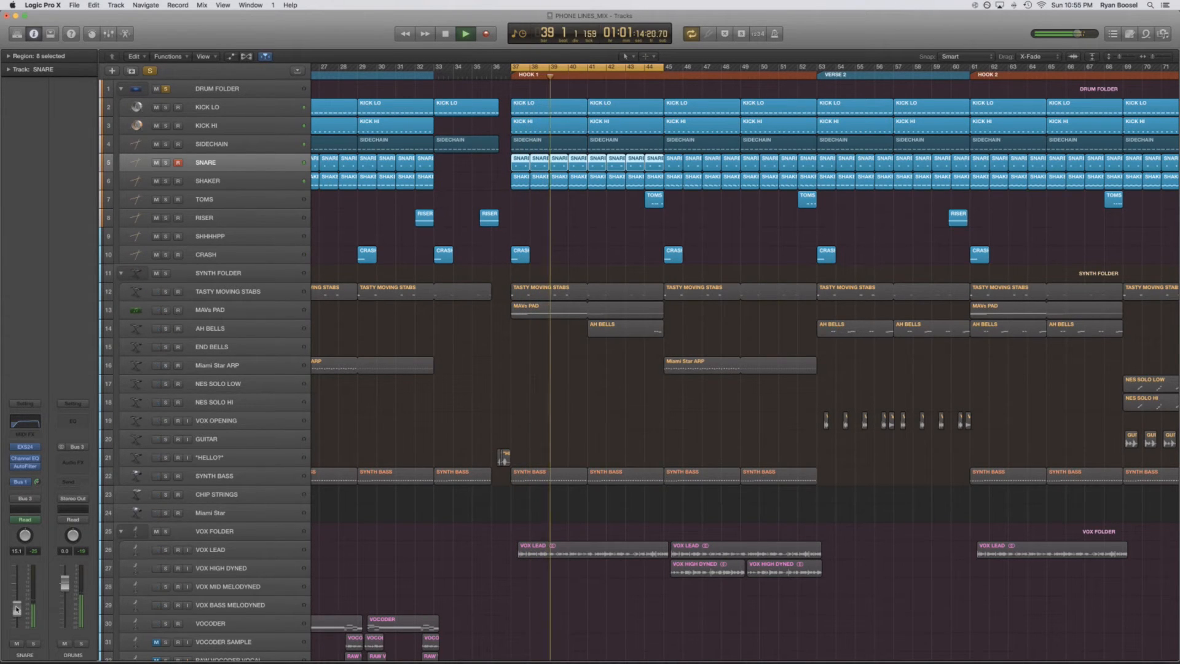
drag(17, 608, 16, 606)
scroll(408, 467, down, 3)
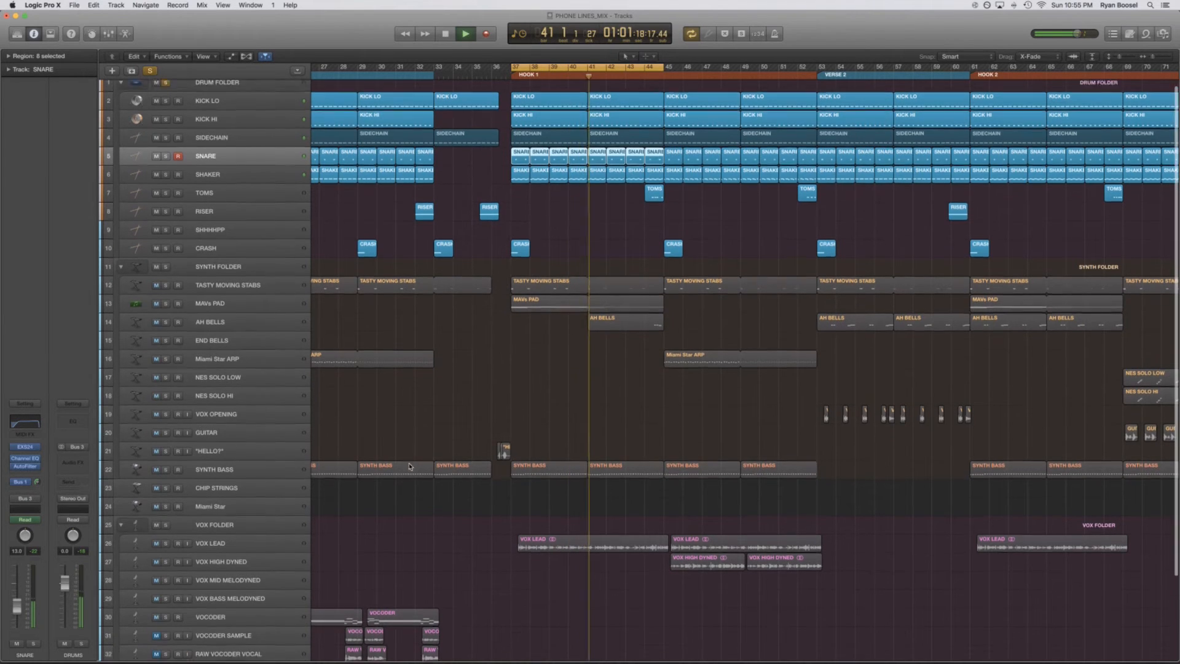
click(165, 419)
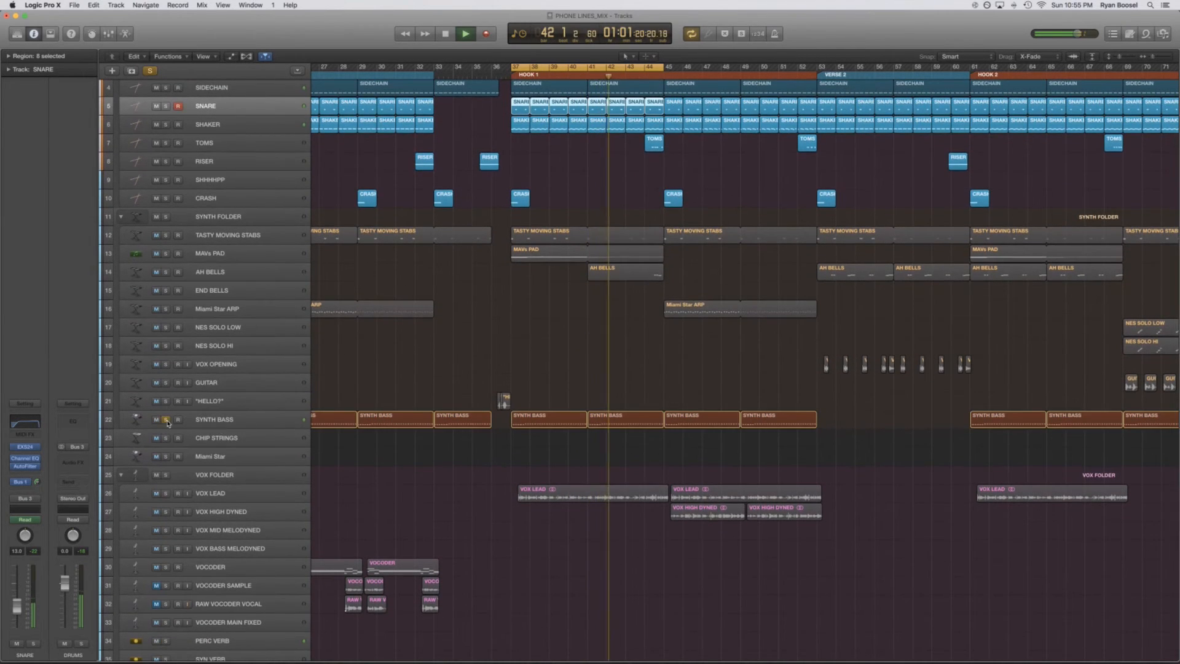
scroll(448, 369, up, 2)
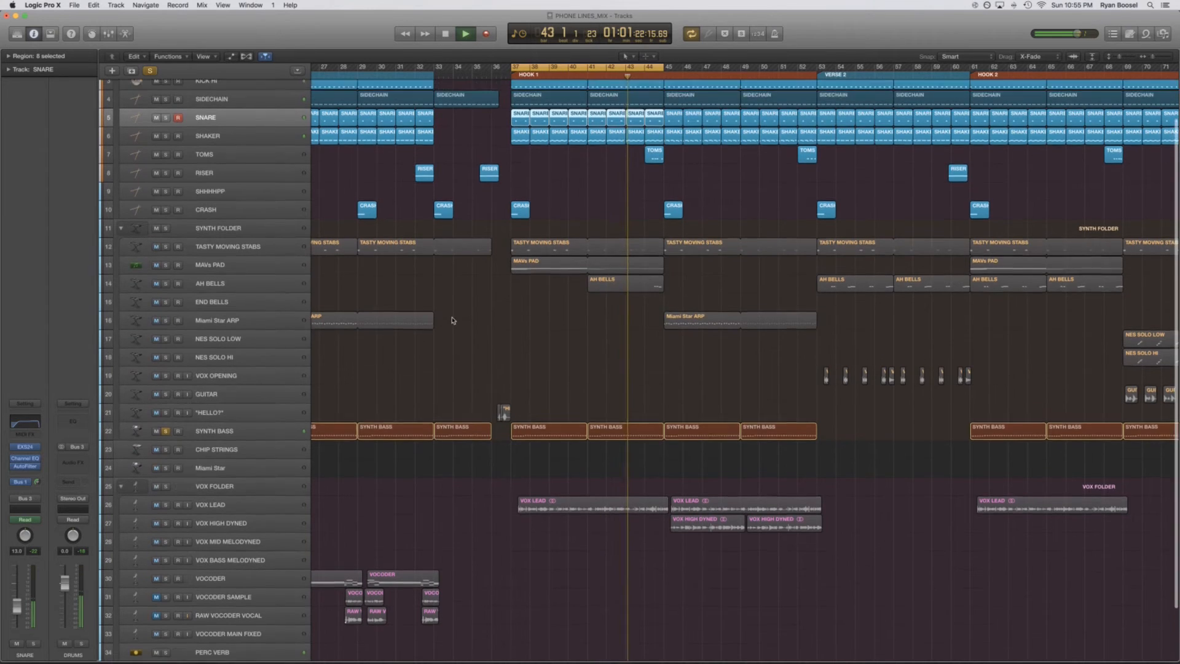
Check the channel strips of SHAKER, TOMS and CRASH one after another while HOOK 1 plays
click(239, 171)
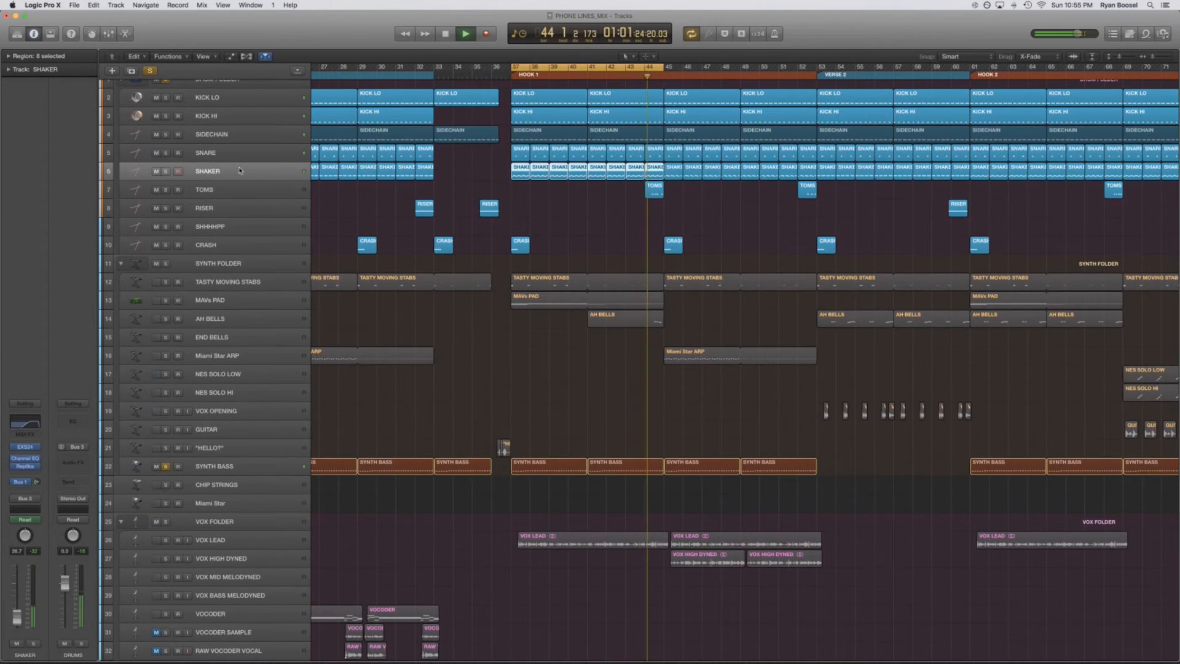
click(239, 196)
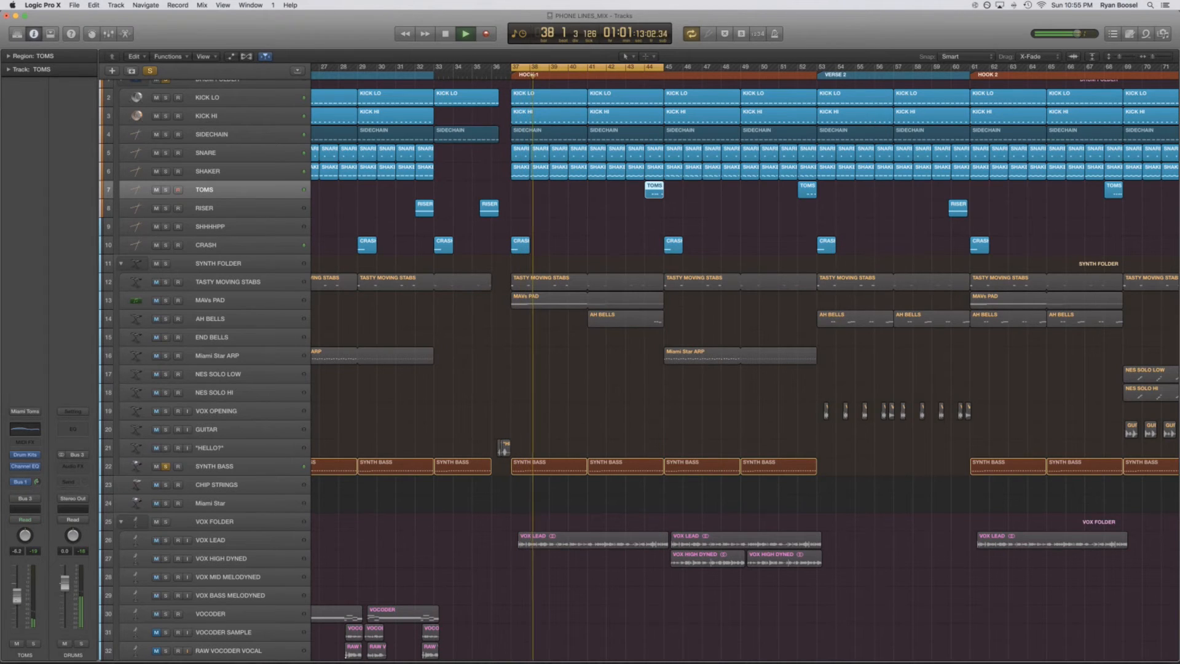
click(239, 245)
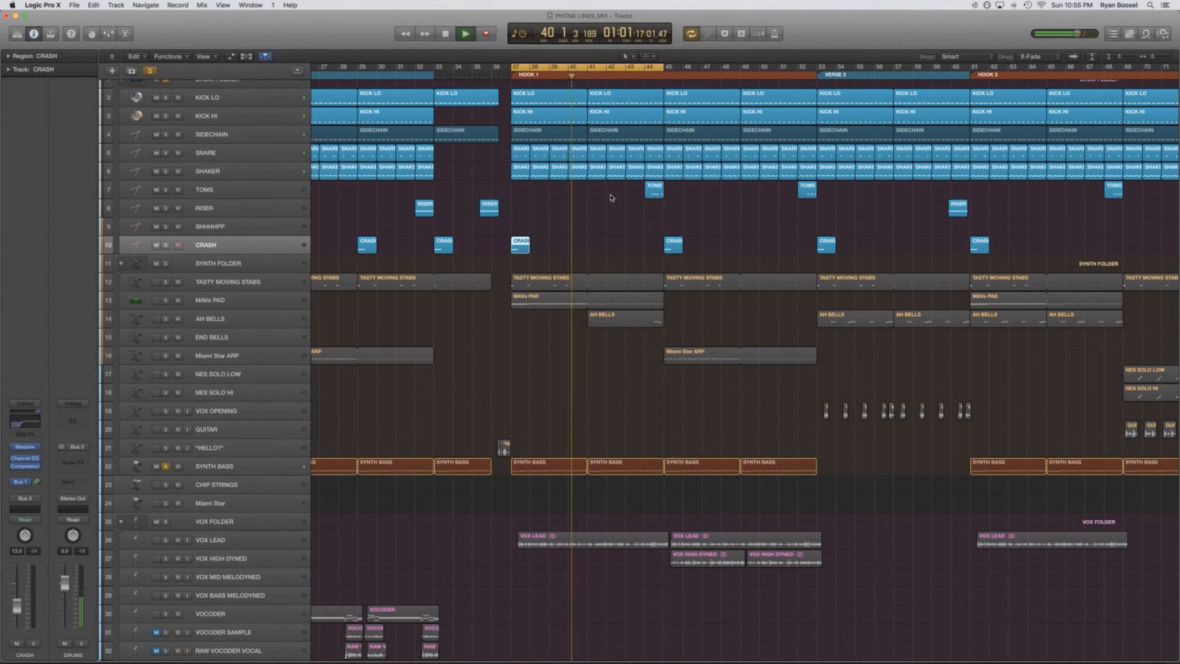
Mute and unmute KICK HI to compare the drums with and without it, and raise its volume to -12.0 dB
click(239, 116)
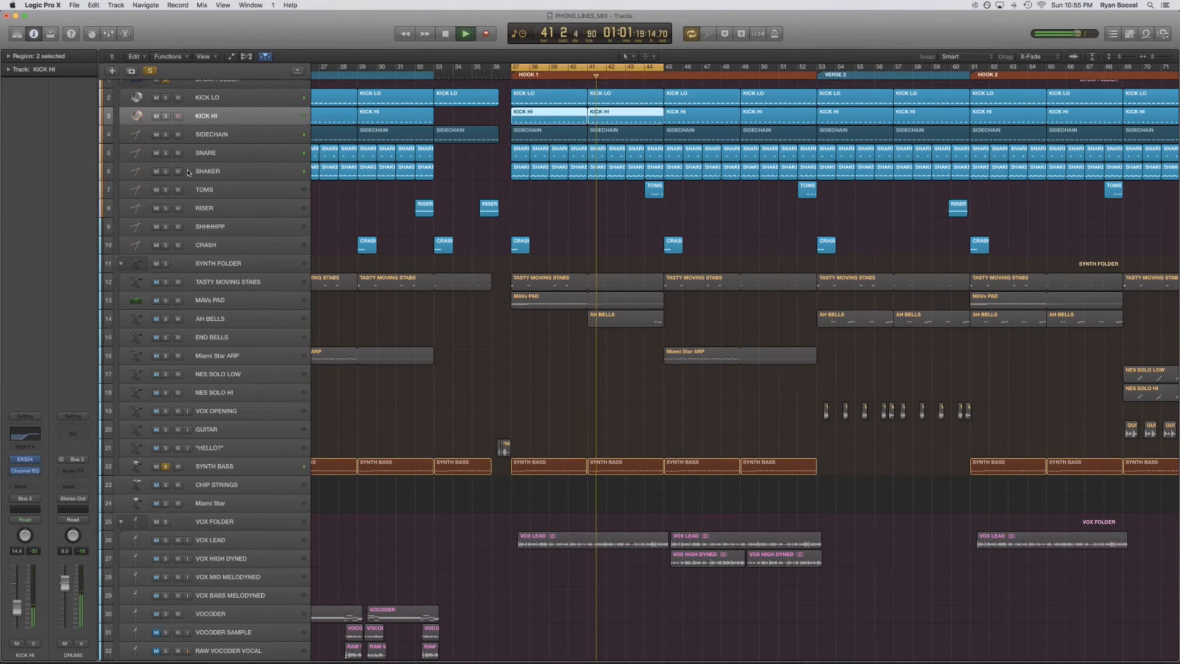
click(16, 644)
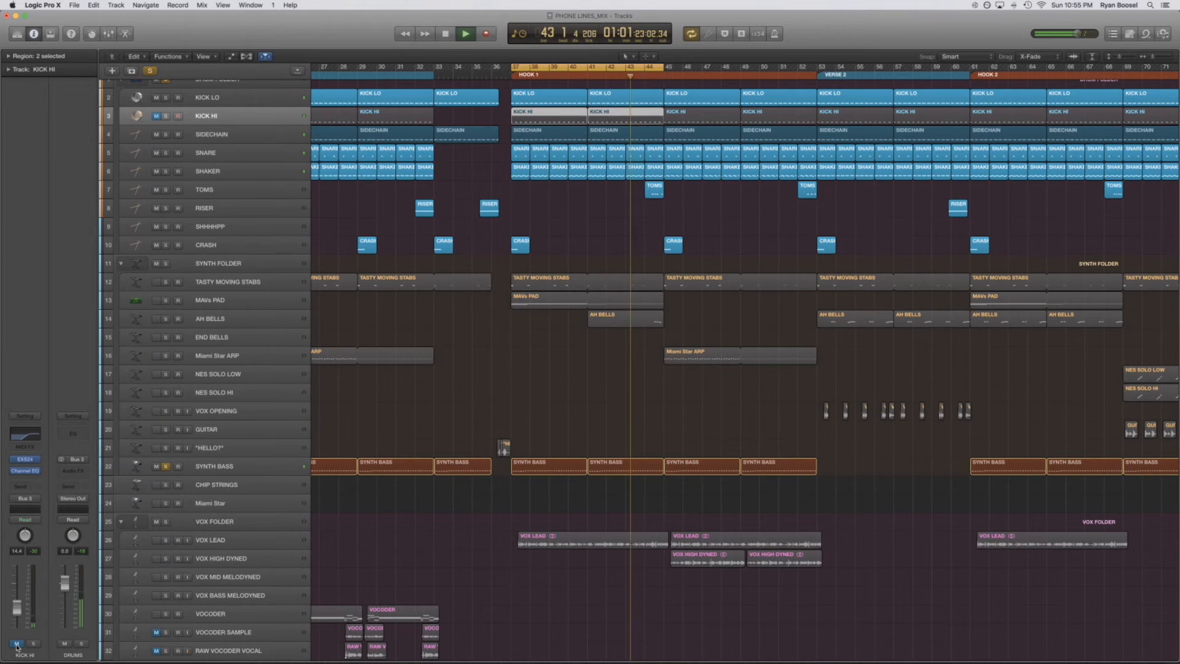
click(16, 643)
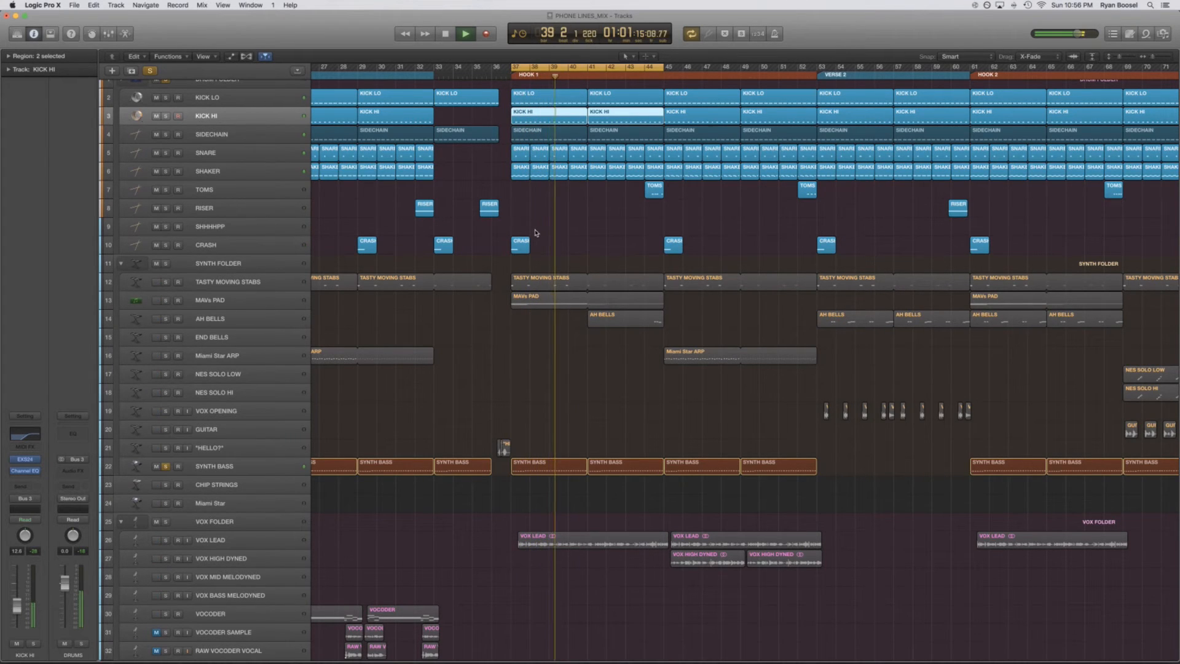
Stop playback and clear the solos on SYNTH BASS and the DRUM FOLDER
key(space)
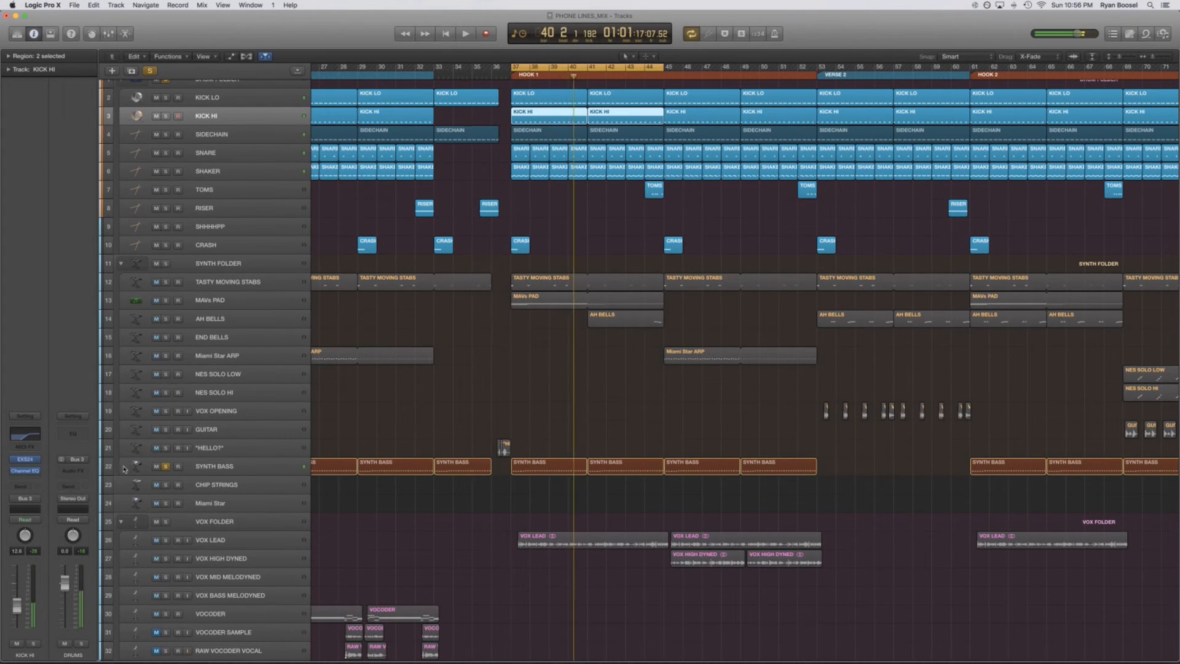
scroll(399, 316, up, 1)
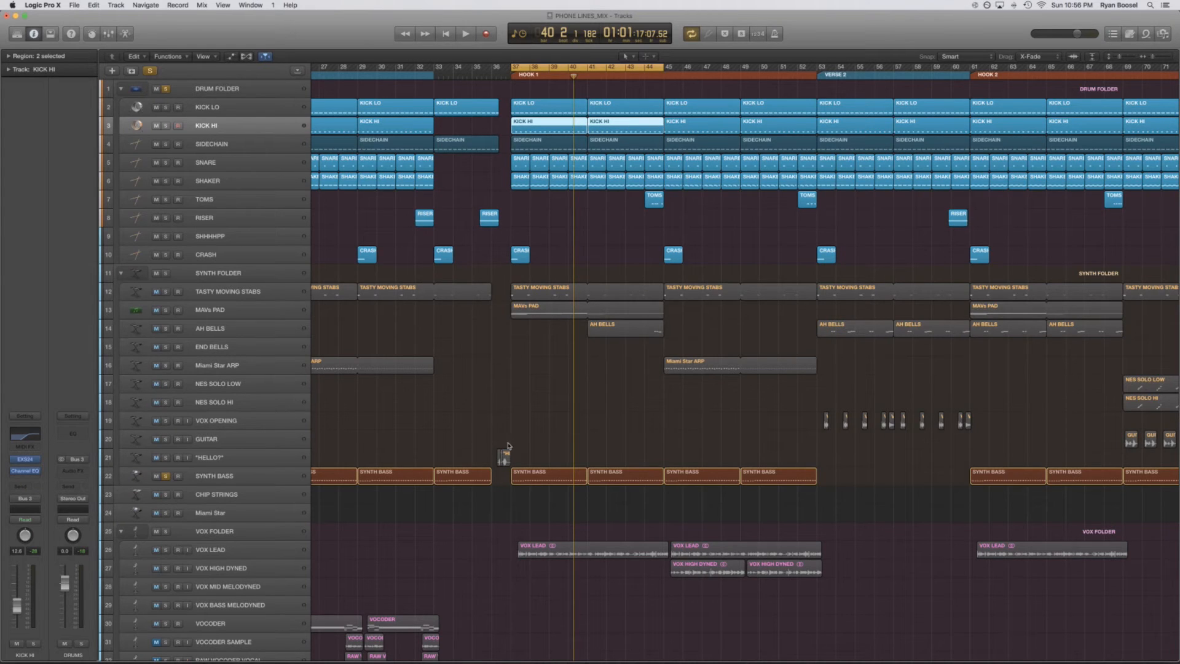
click(166, 476)
click(166, 89)
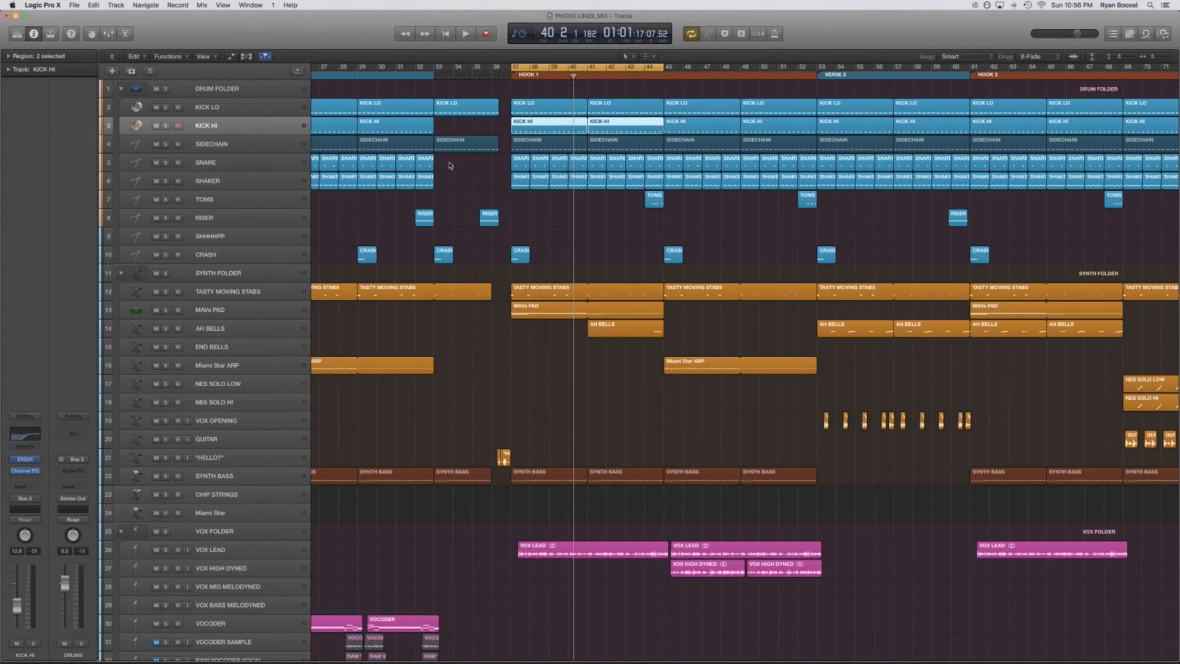
click(539, 228)
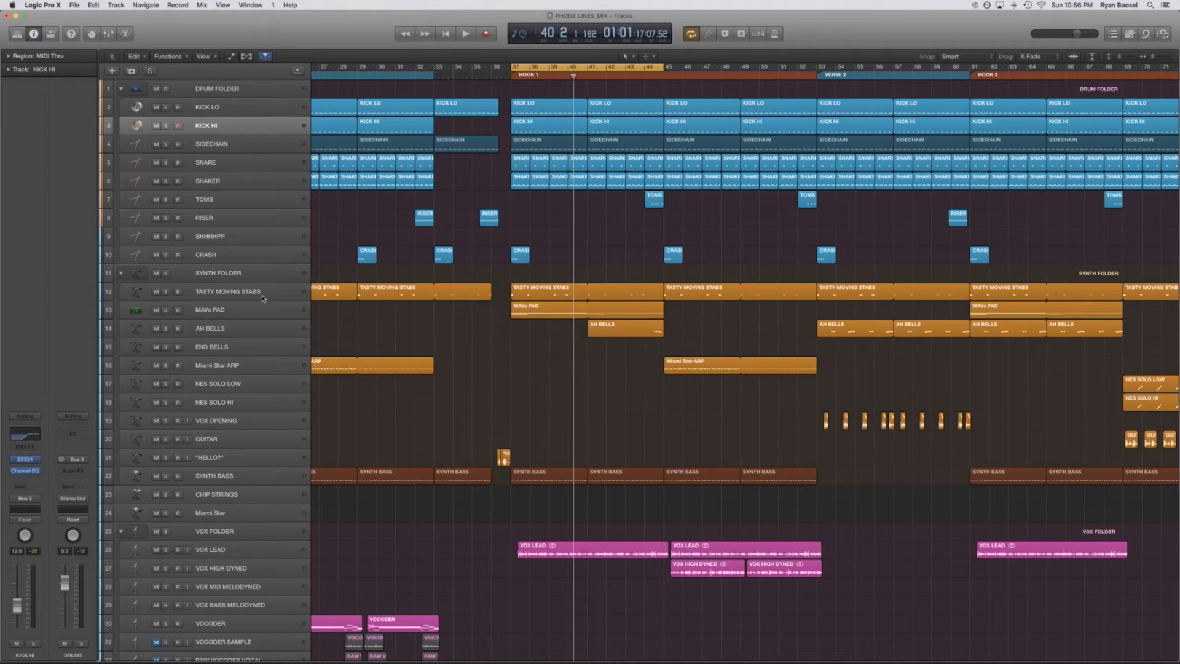
Solo the DRUM FOLDER, SYNTH BASS and TASTY MOVING STABS, and play HOOK 1
click(148, 298)
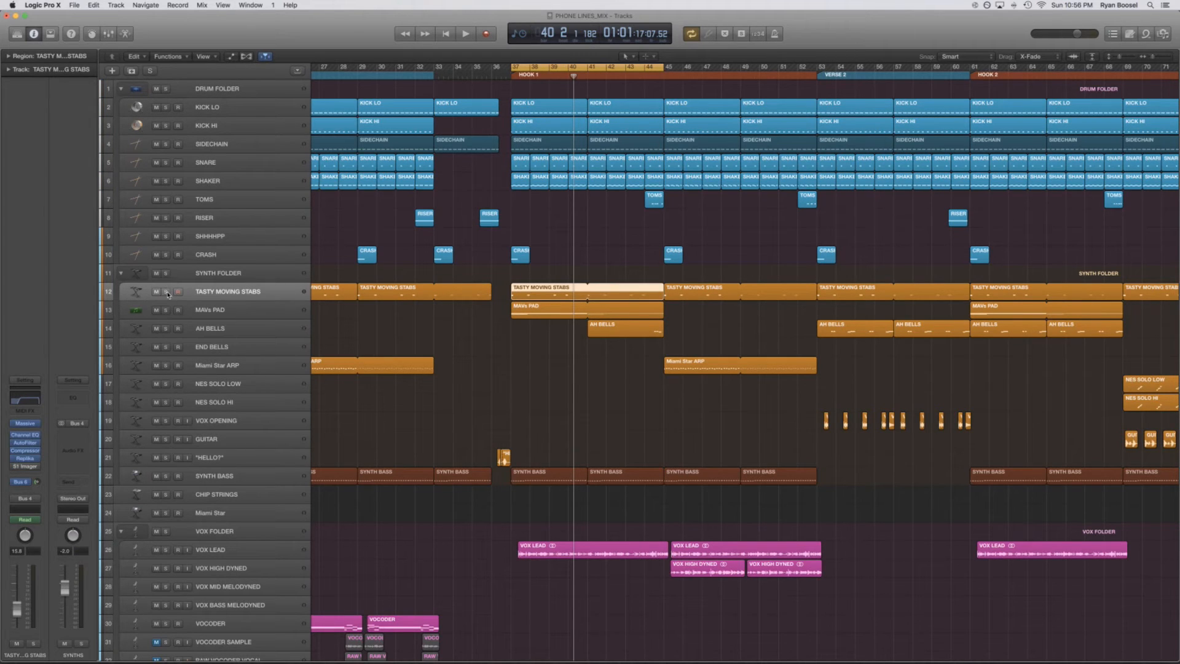
click(166, 89)
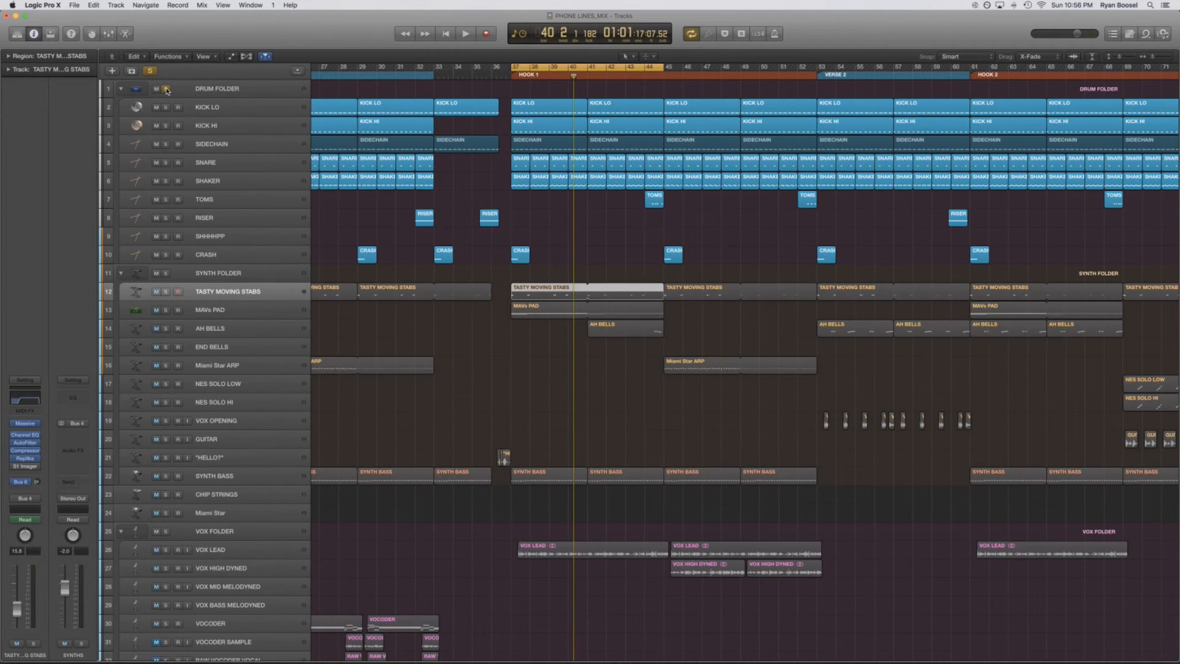
click(166, 476)
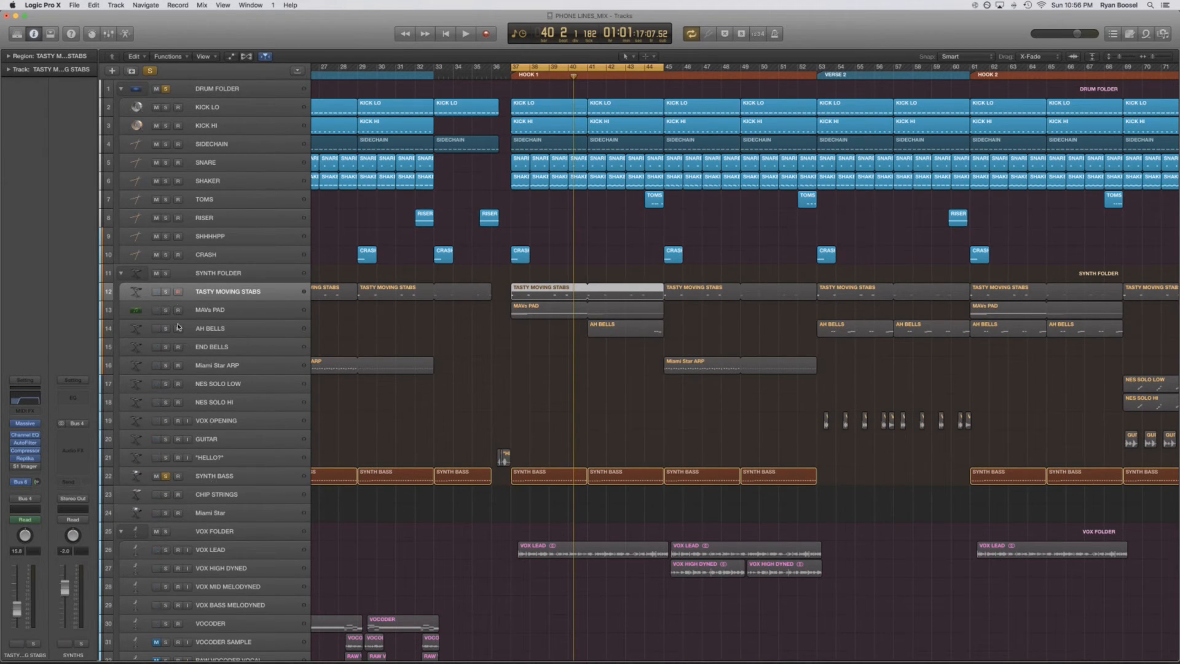
click(166, 292)
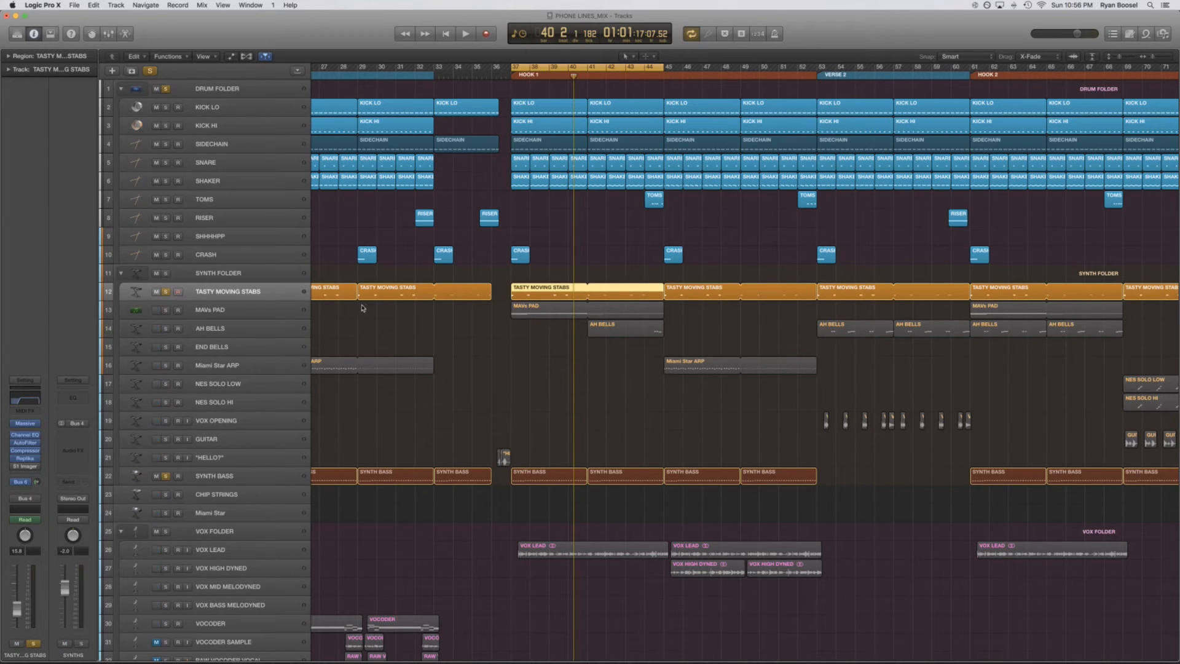
key(space)
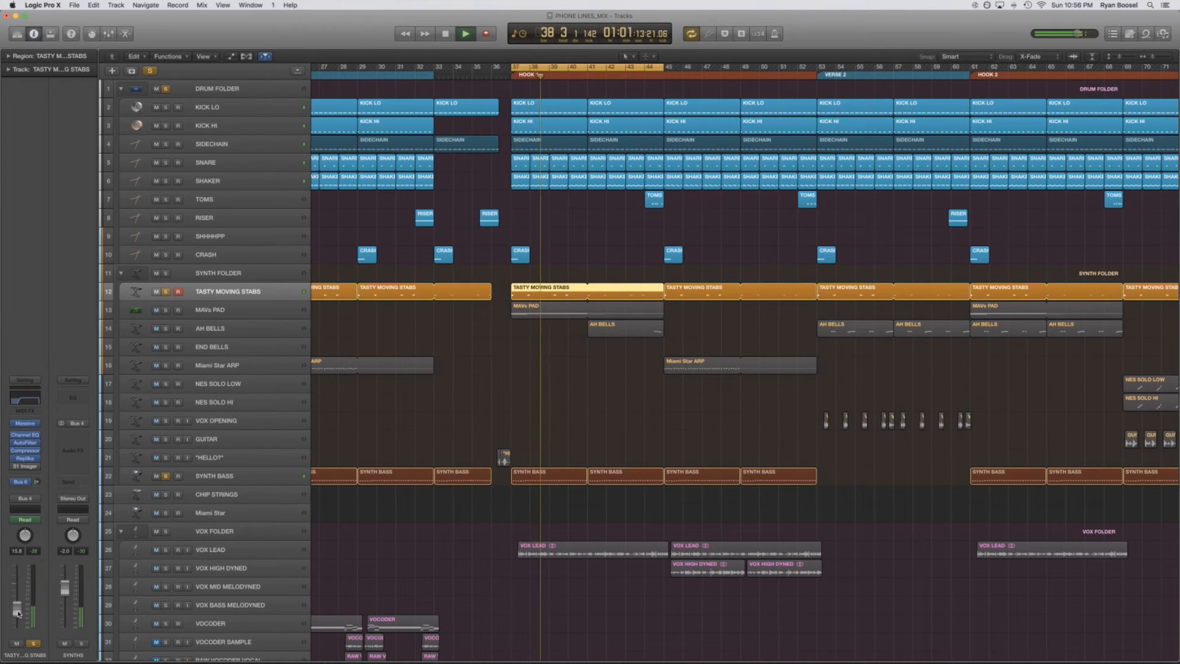
Try lowering the TASTY MOVING STABS volume slightly during playback, and add MAVs PAD to the soloed tracks
drag(18, 613, 18, 616)
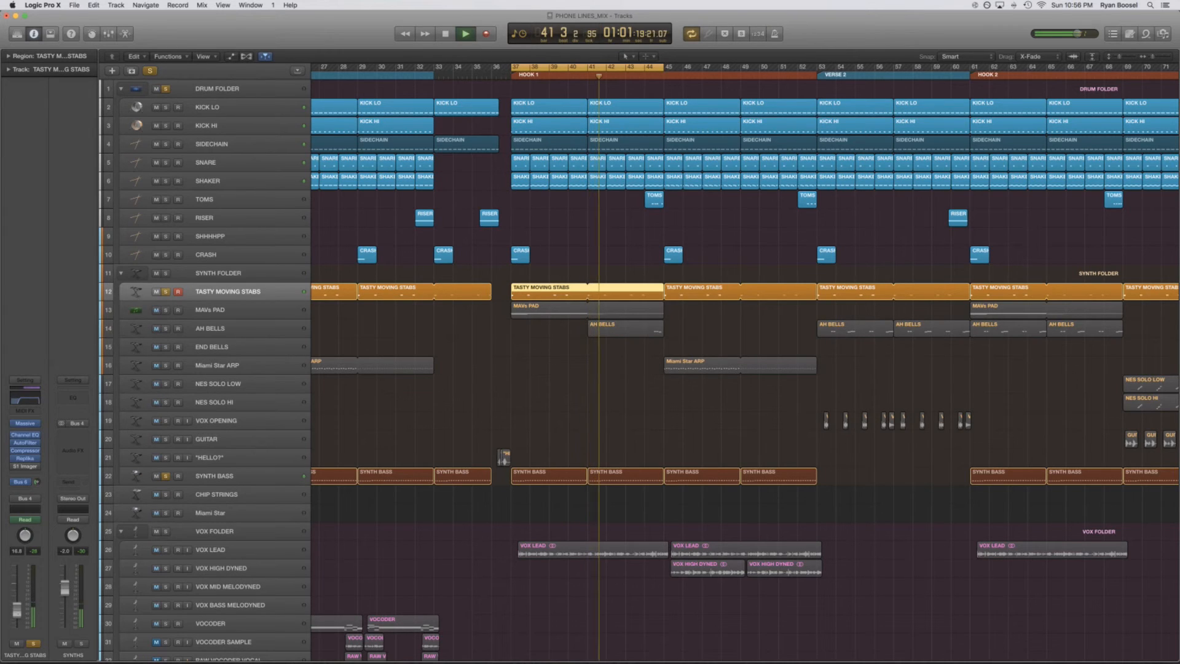
click(226, 310)
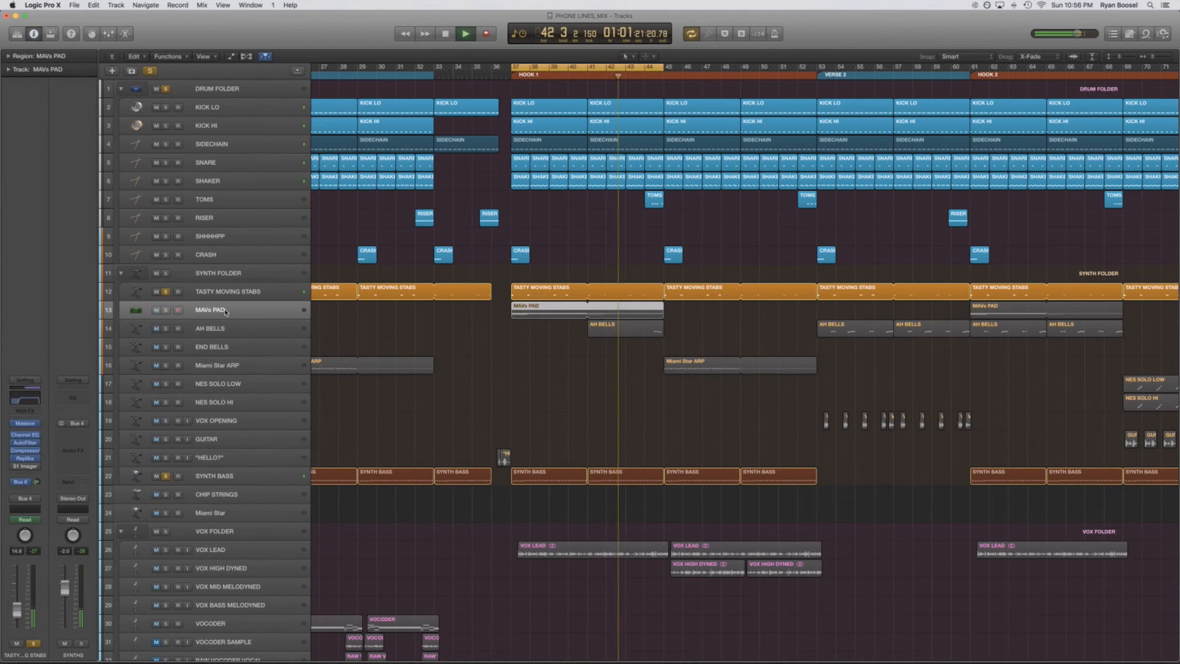
key(s)
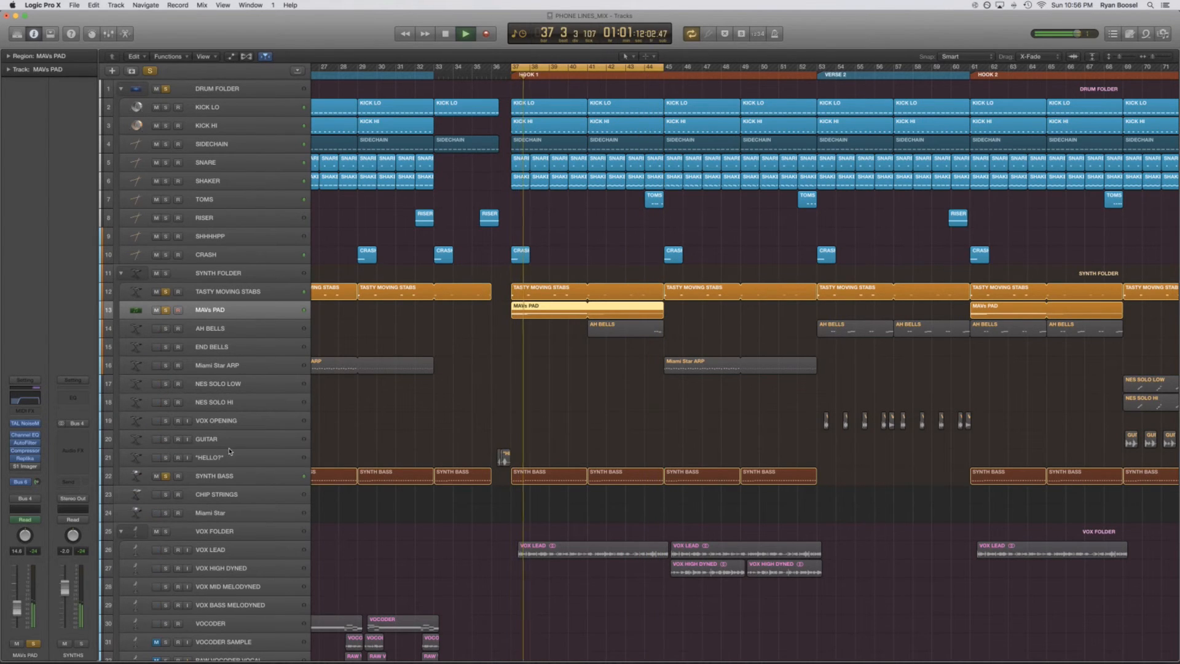
Show the track automation, lower MAVs PAD to -19.1 dB during playback and add AH BELLS to the solos
key(a)
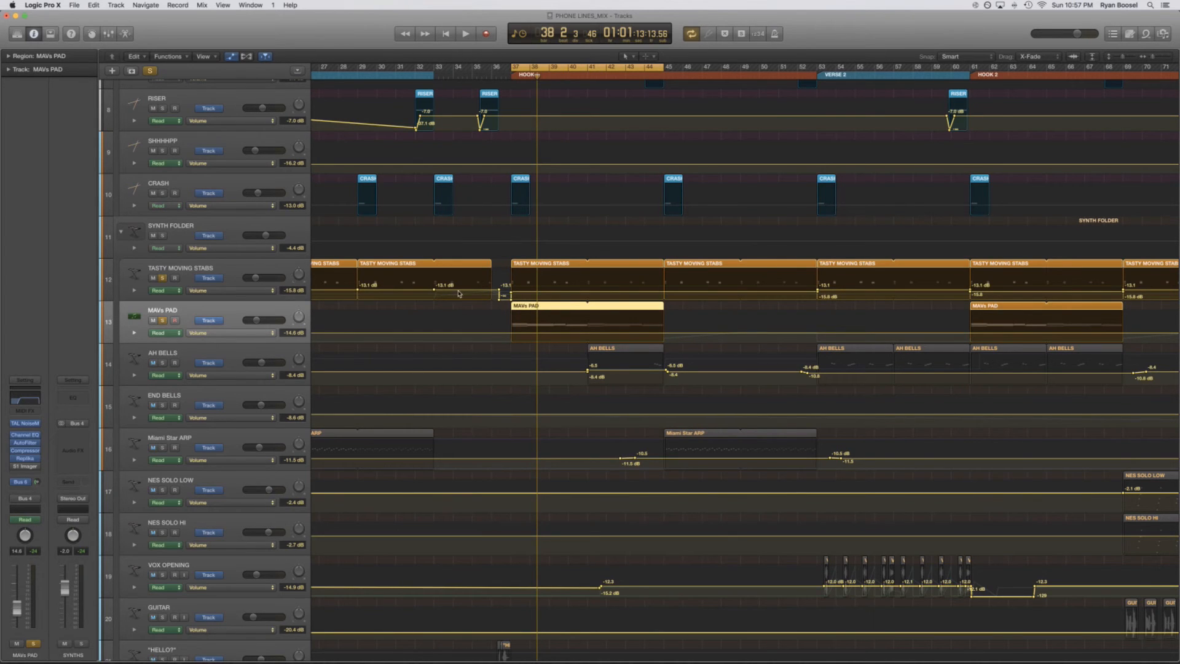
click(295, 293)
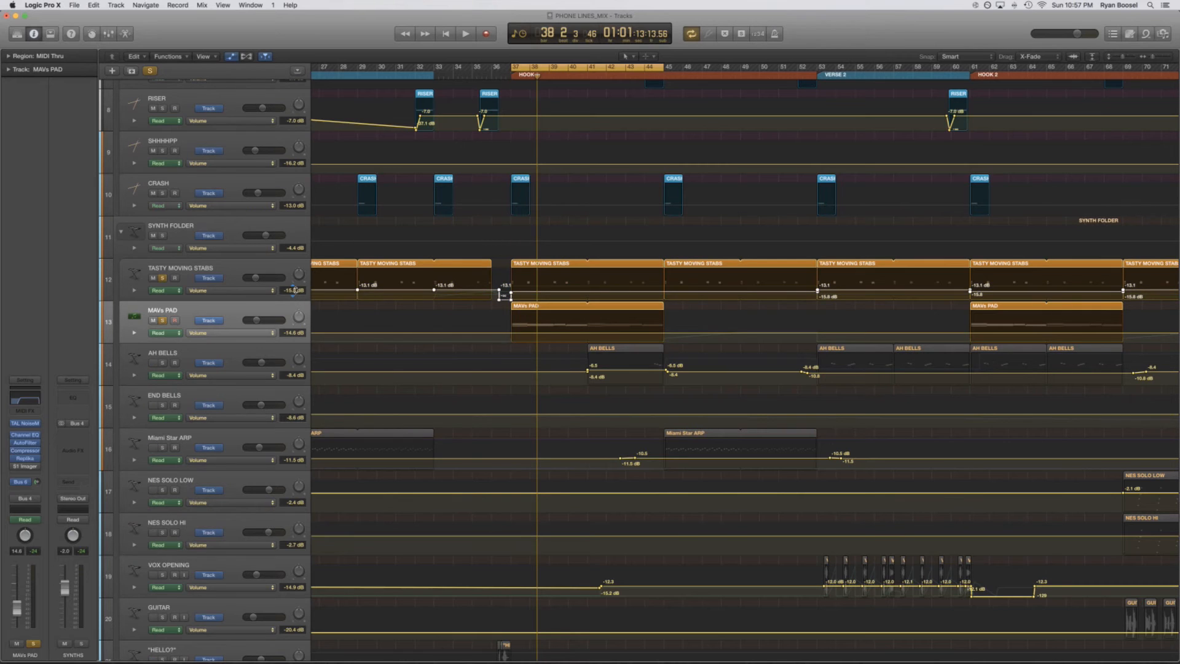
mouse_move(295, 290)
mouse_down()
mouse_move(299, 235)
mouse_move(296, 288)
mouse_up()
key(space)
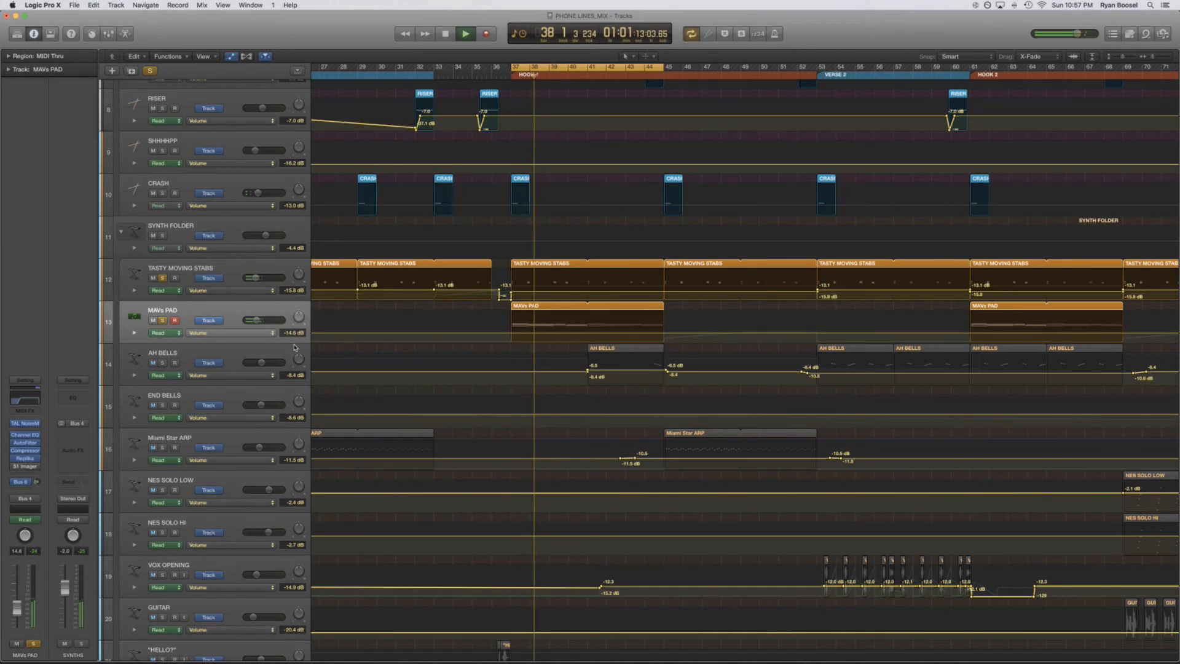
drag(291, 333, 293, 362)
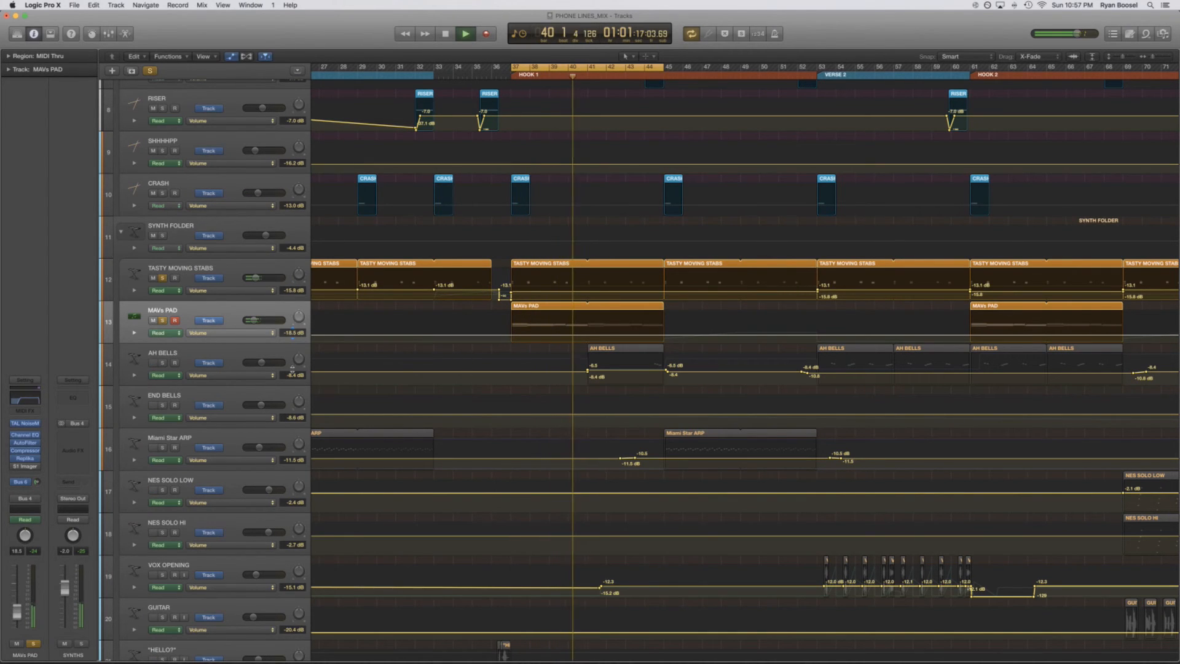
drag(293, 363, 293, 335)
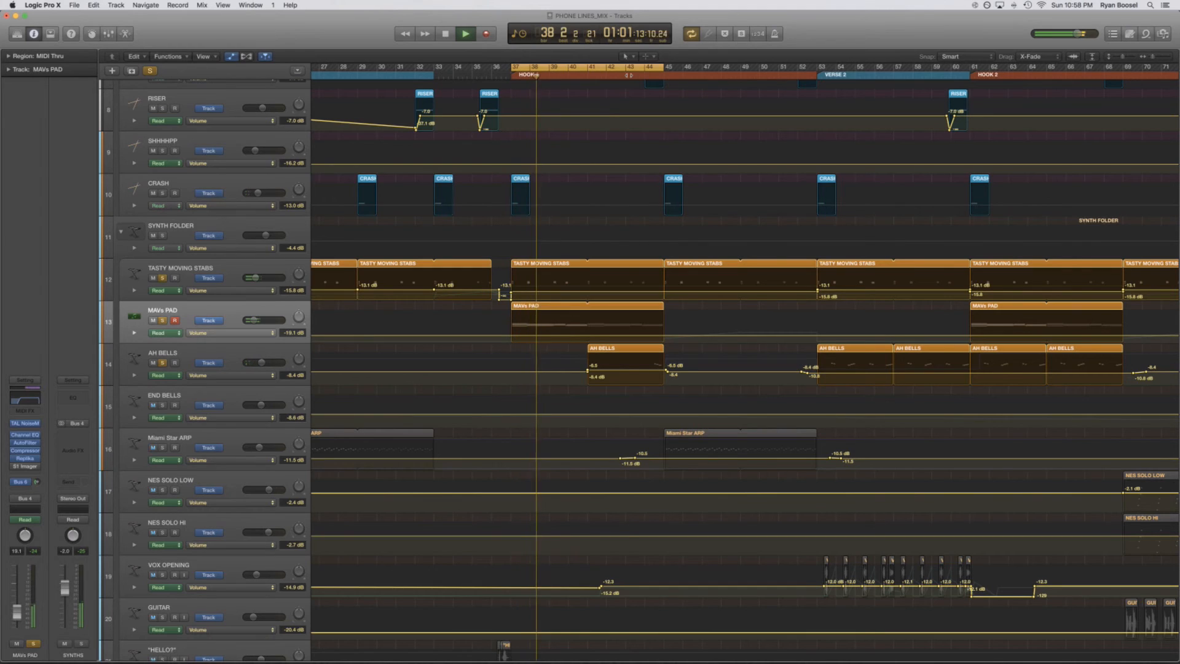
Trim the volume automation of TASTY MOVING STABS to -16.1 dB and of AH BELLS to -10.9 dB
click(626, 75)
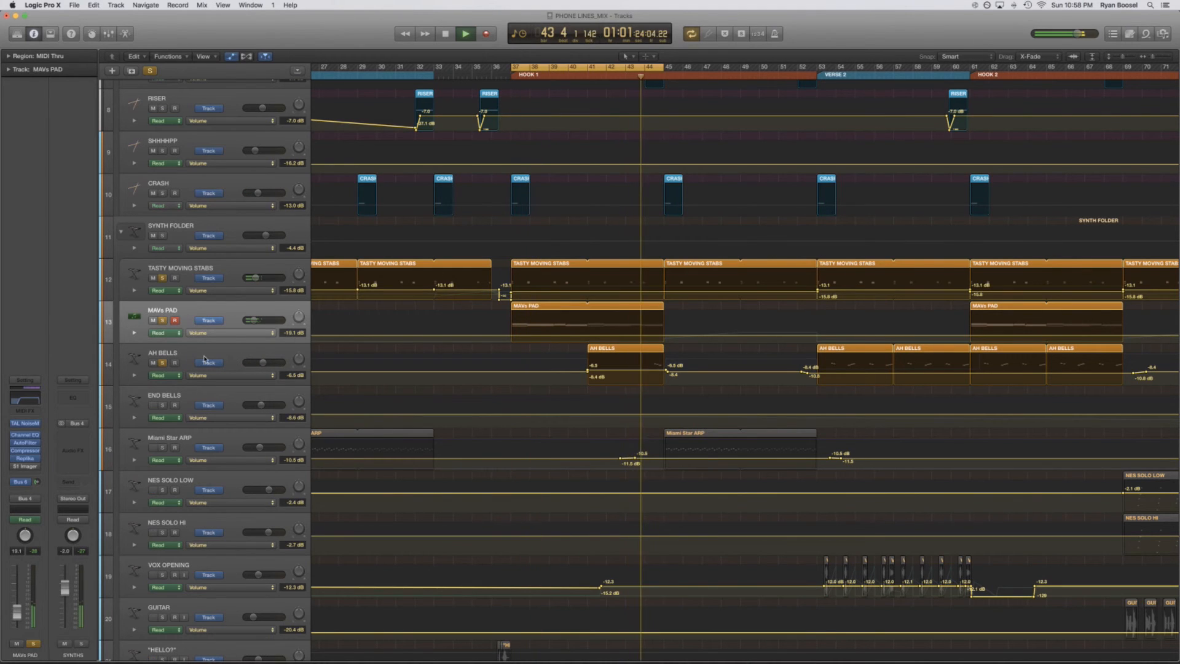
click(209, 286)
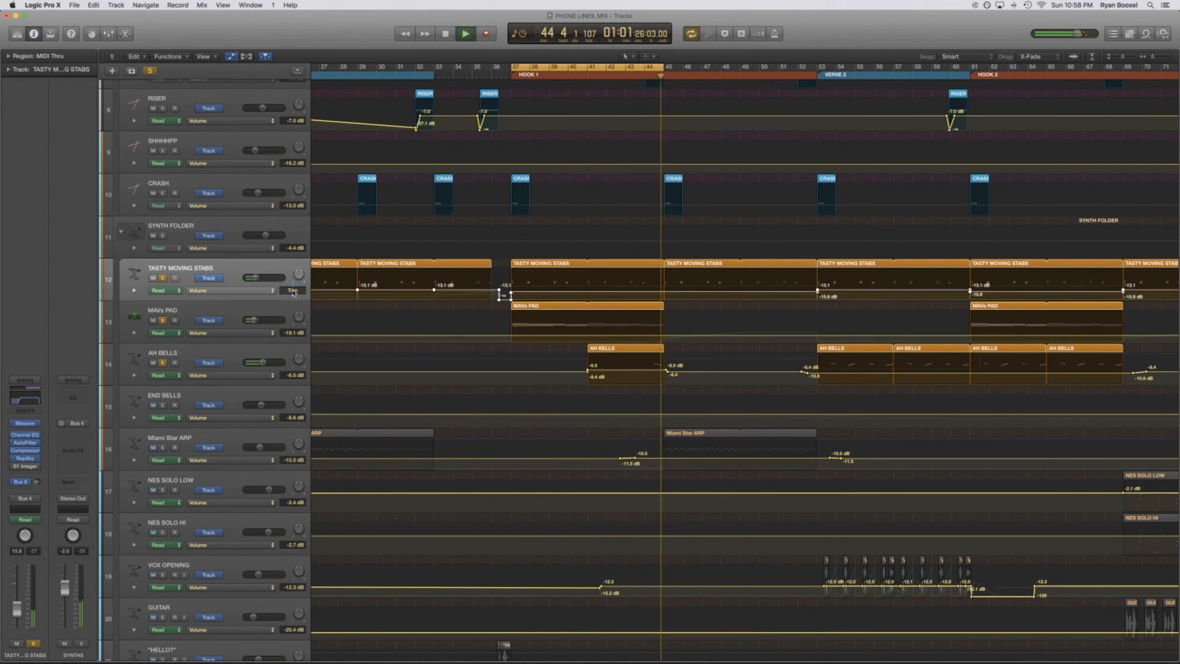
click(295, 378)
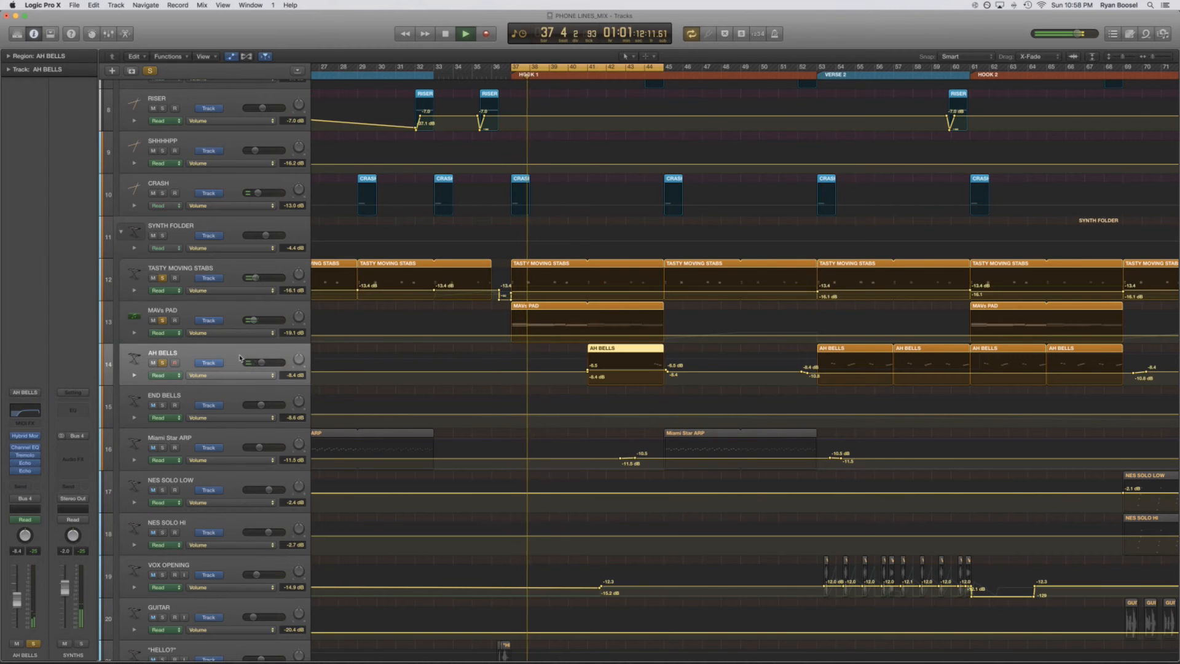
drag(295, 381, 289, 386)
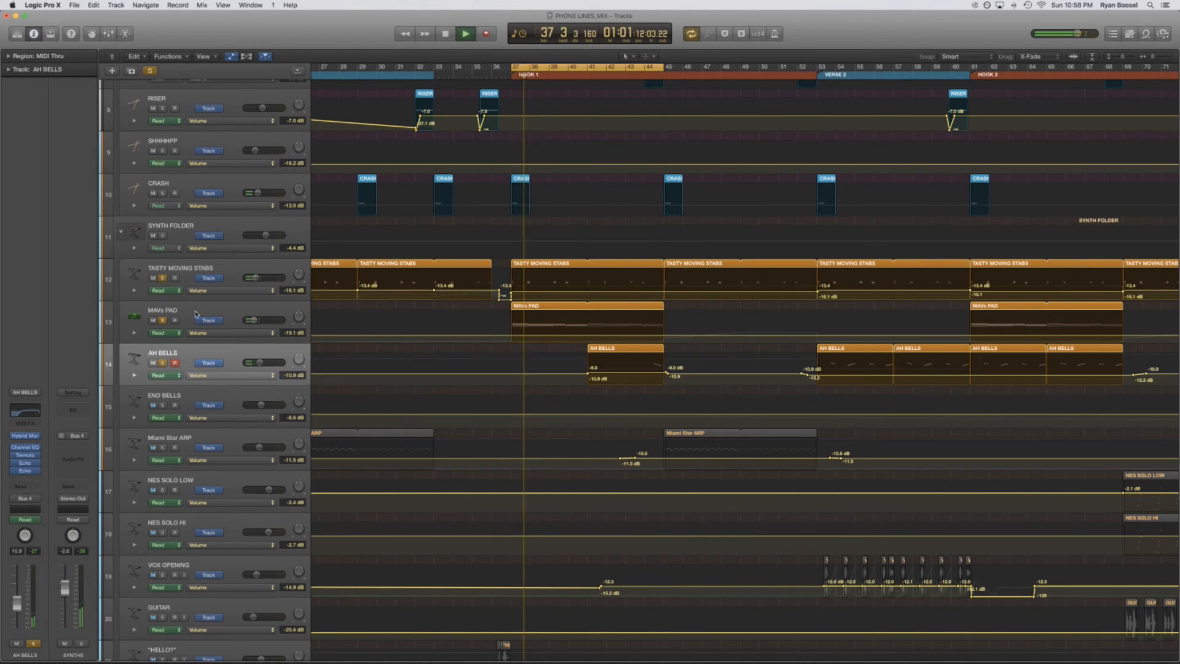
Stop playback, hide the automation and unsolo the three synth tracks, the DRUM FOLDER and SYNTH BASS
key(space)
click(163, 279)
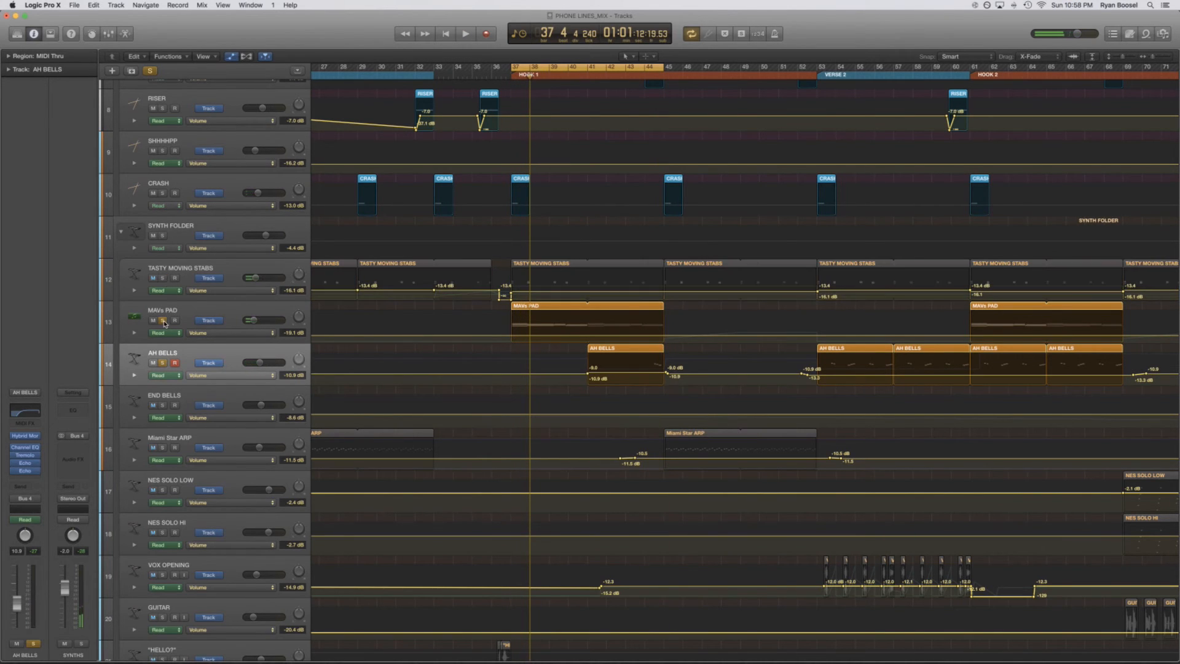
click(162, 320)
click(162, 363)
scroll(369, 329, up, 5)
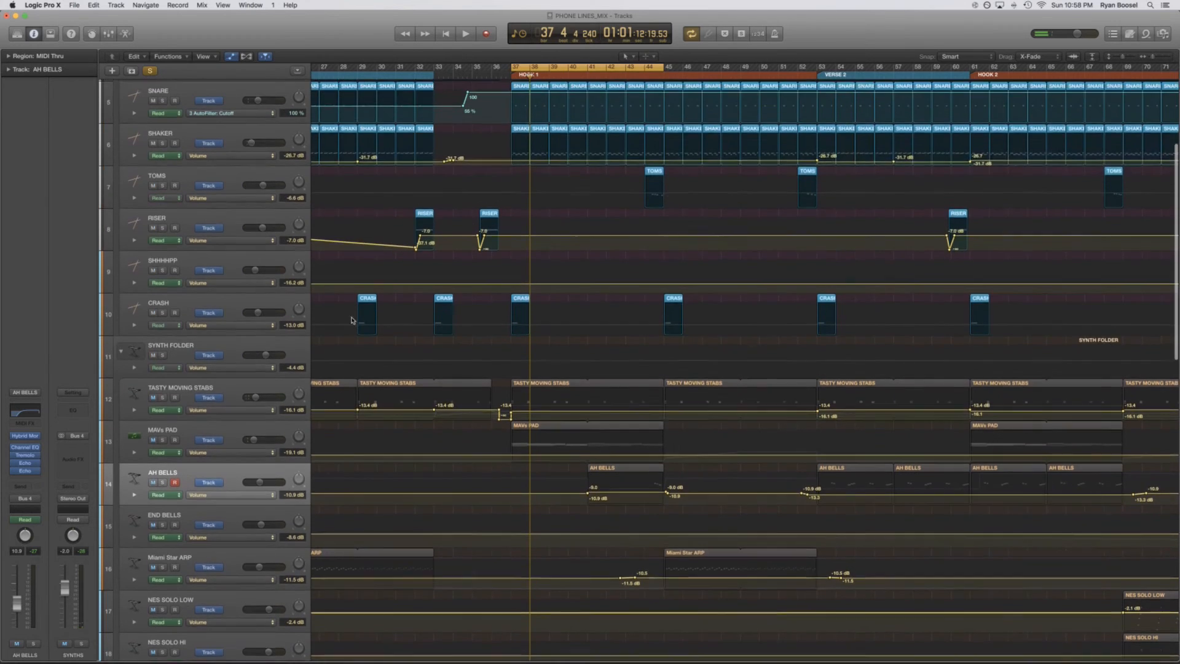
key(a)
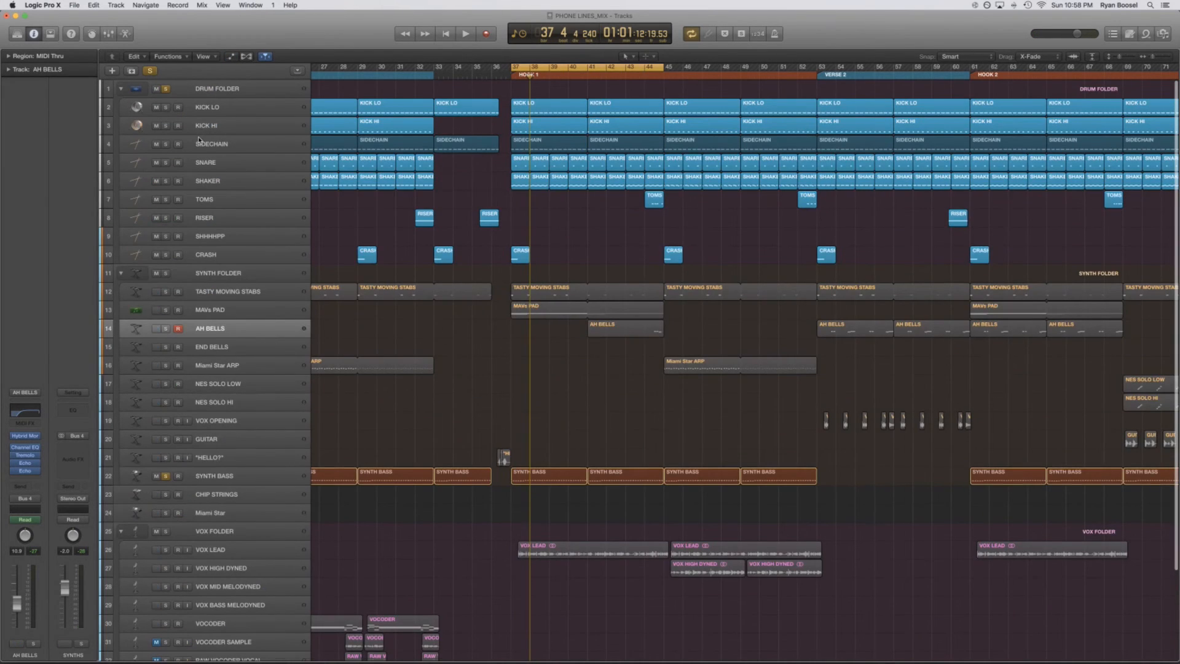
click(165, 89)
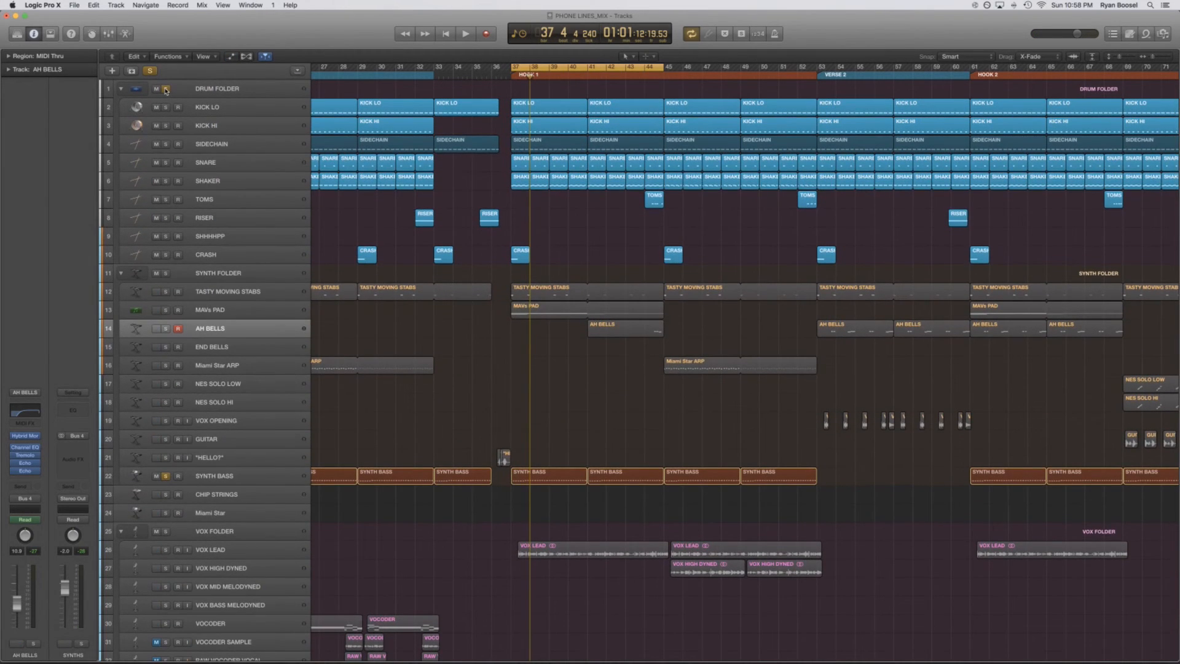
click(165, 90)
click(166, 476)
Play the full mix of HOOK 1 and raise TASTY MOVING STABS to -14.5 dB and MAVs PAD to -17.3 dB with automation trims
scroll(453, 477, down, 3)
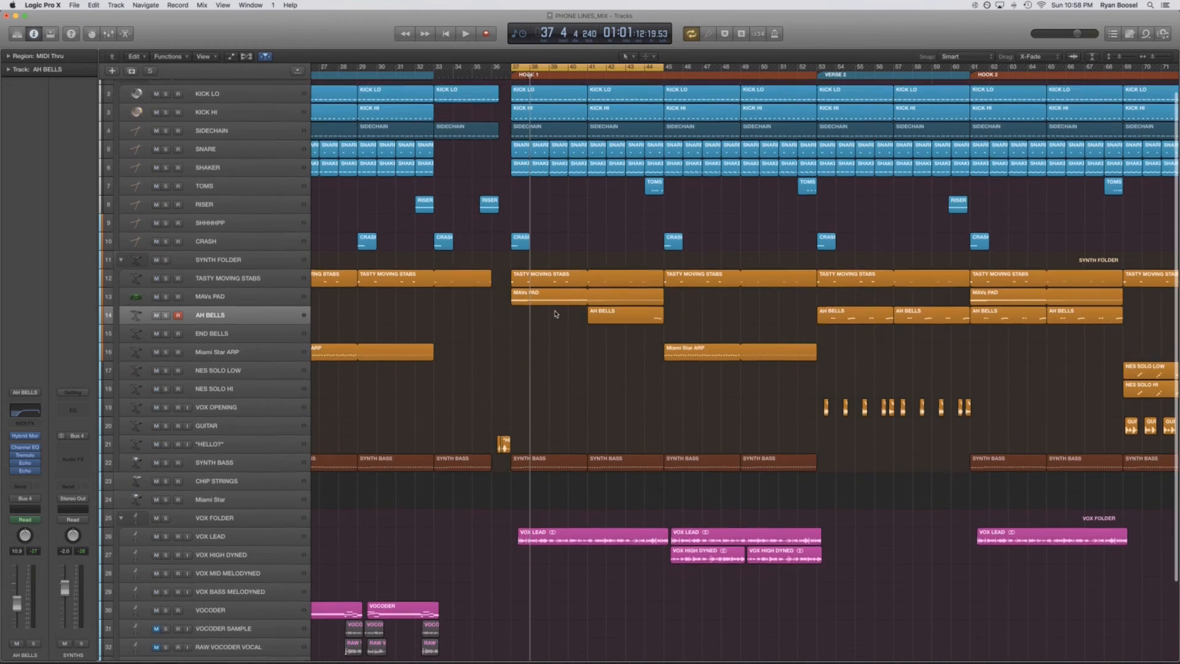
key(space)
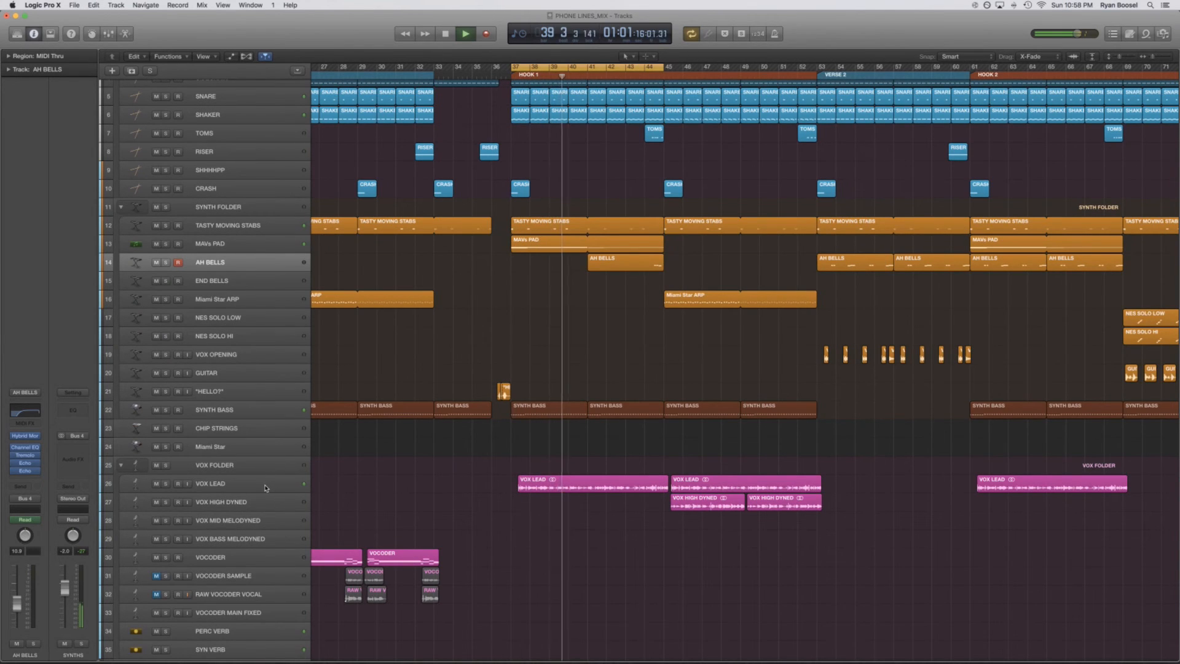
scroll(270, 492, up, 3)
scroll(549, 394, up, 1)
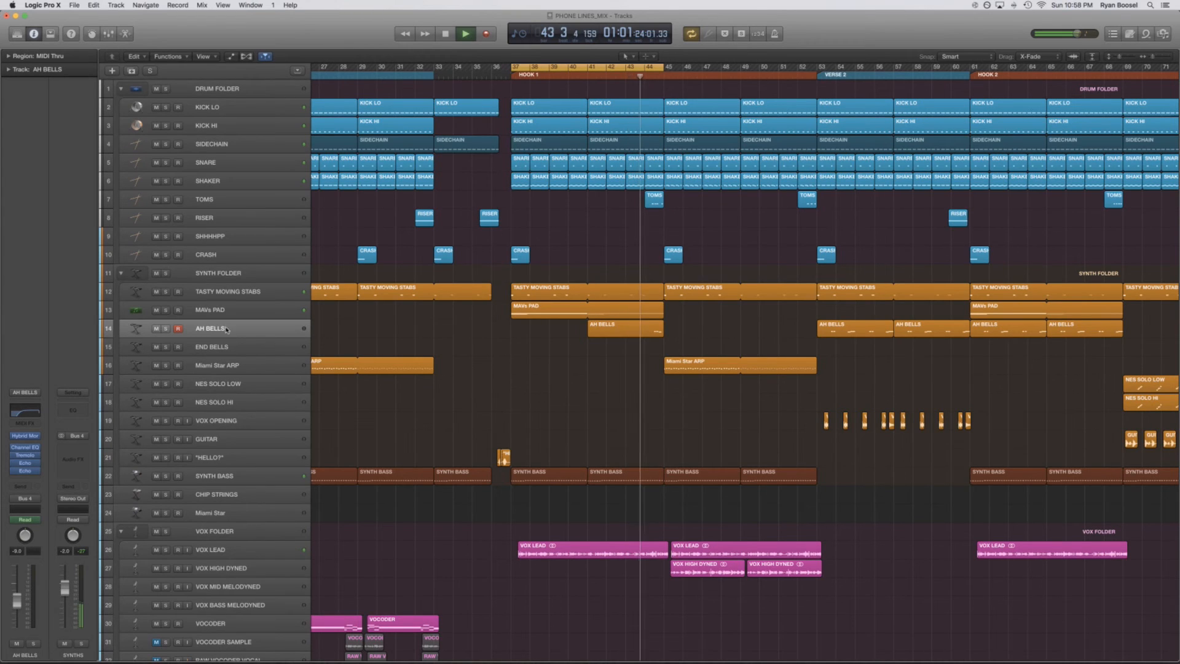
click(239, 292)
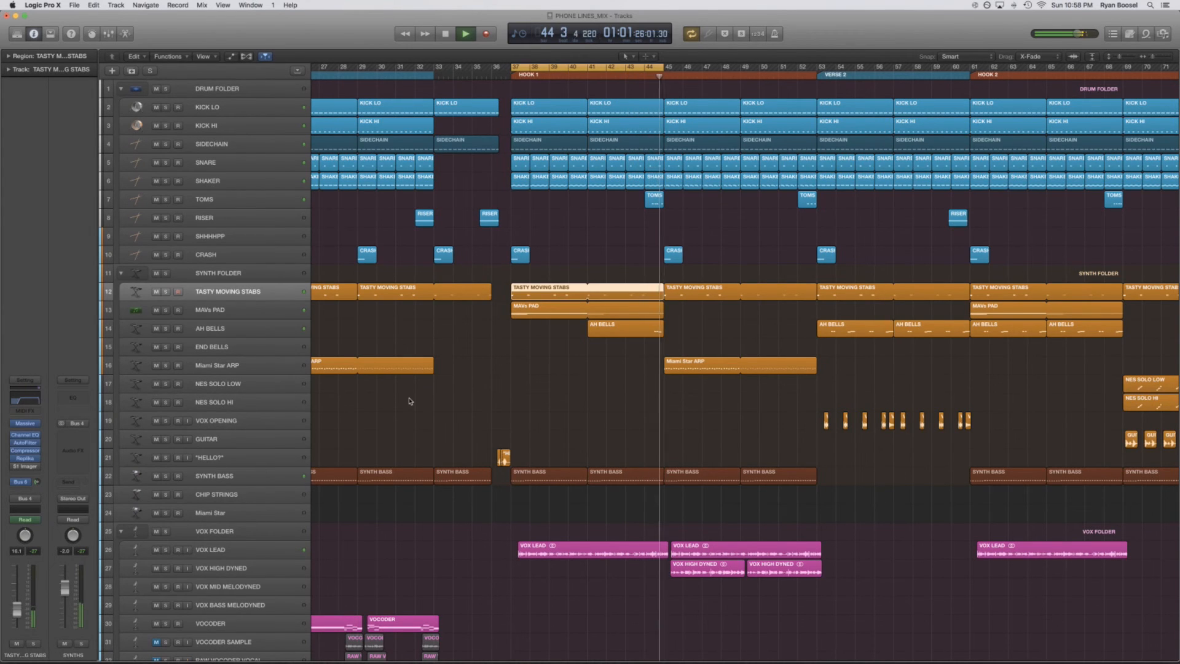
key(a)
drag(293, 314, 294, 297)
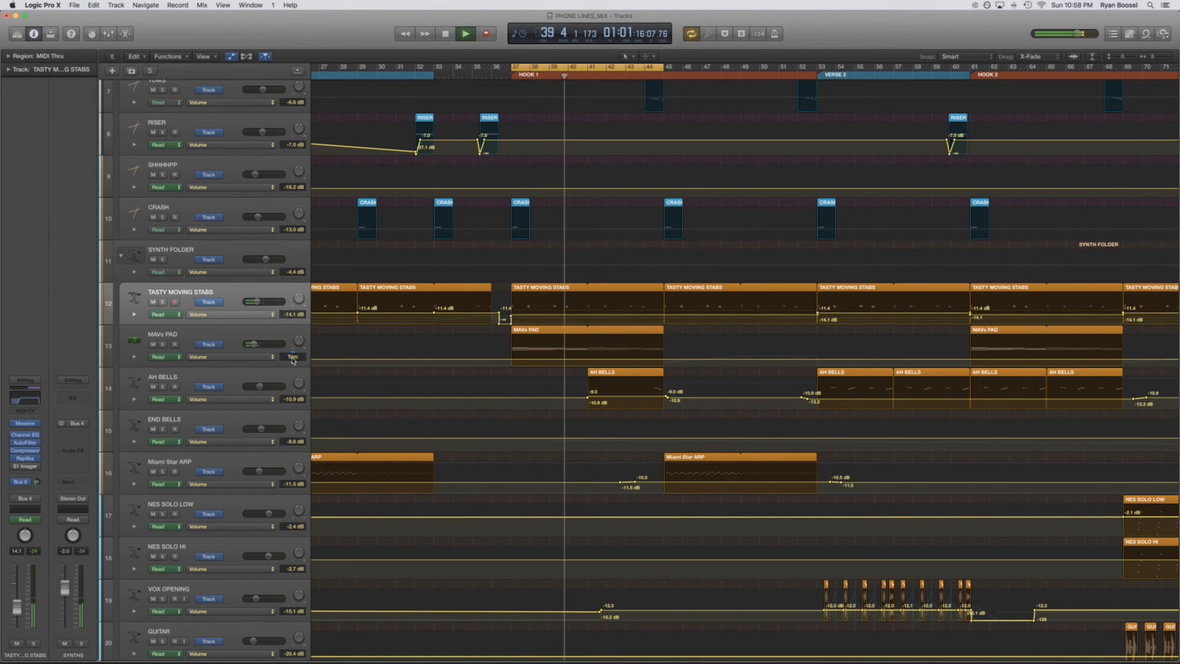
mouse_move(295, 317)
mouse_down()
mouse_move(294, 350)
mouse_move(294, 340)
mouse_up()
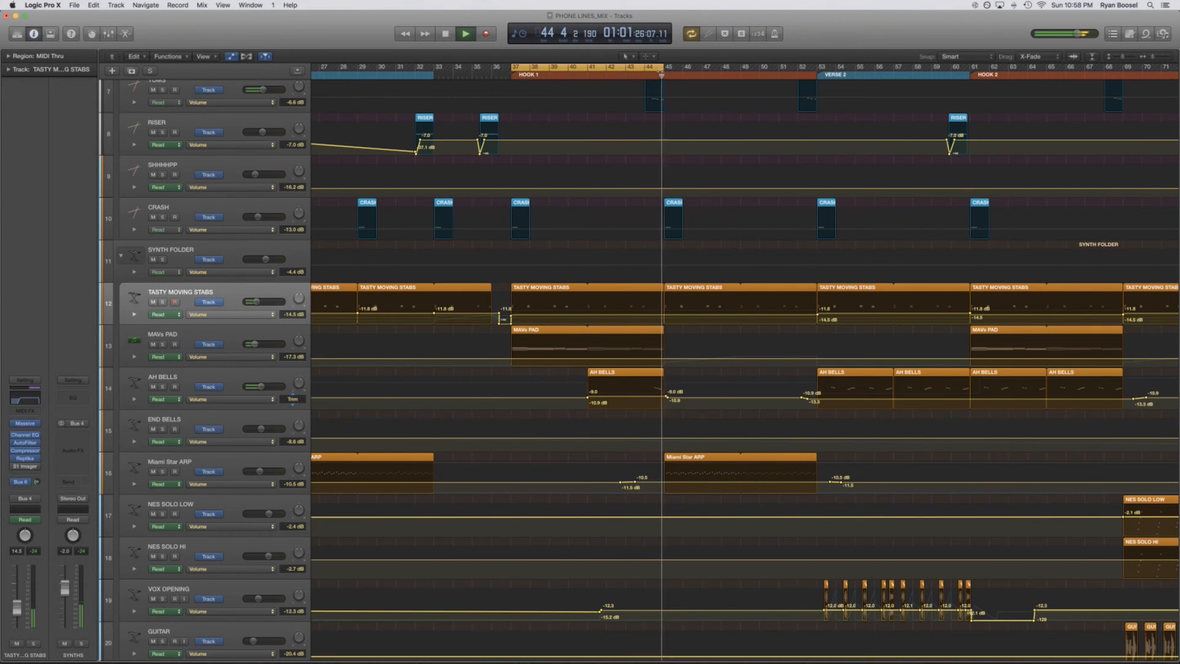
Extend the cycle range to the end of HOOK 1 at bar 53, and return the stopped playhead to bar 37
drag(662, 67, 798, 74)
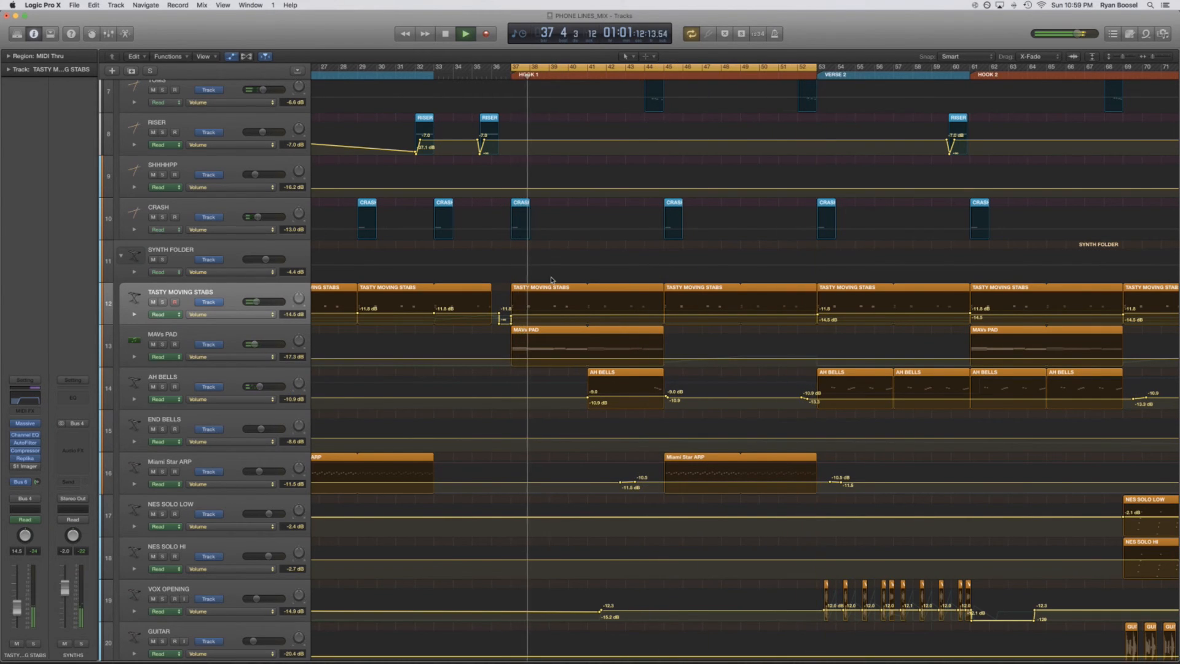
key(a)
key(space)
drag(533, 76, 512, 76)
Extend the start of the cycle range back to the beginning of VERSE 1 at bar 25
scroll(557, 344, down, 6)
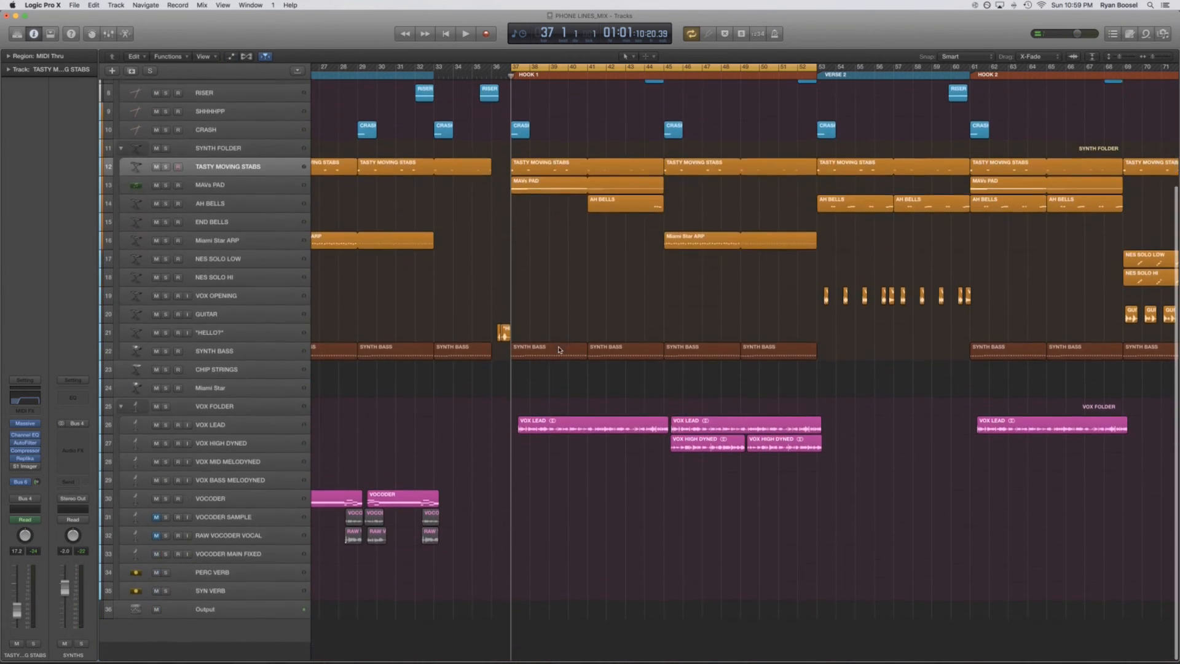
scroll(559, 350, left, 6)
scroll(560, 350, up, 1)
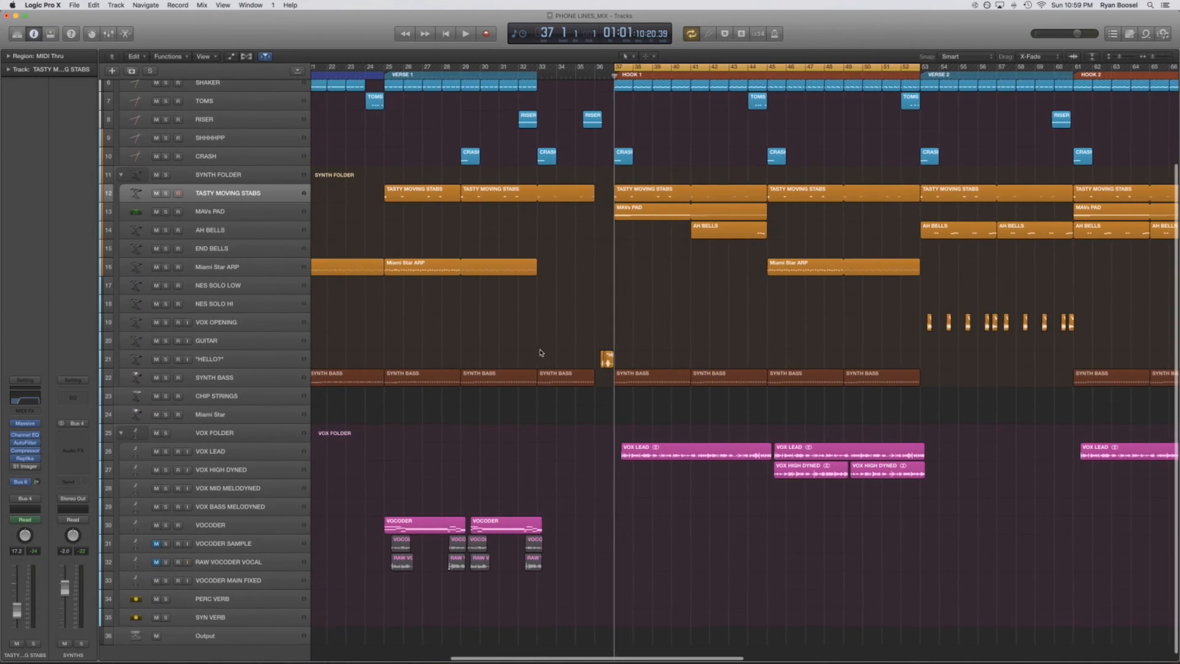
drag(620, 68, 389, 67)
scroll(639, 88, right, 1)
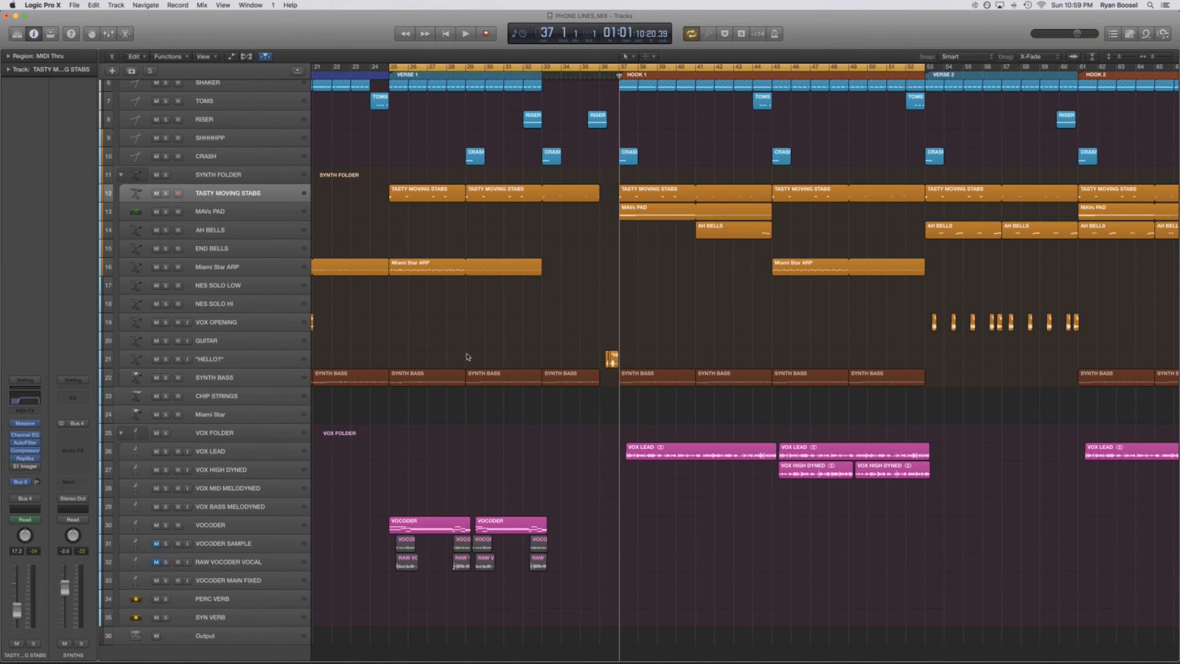
Play the start of VERSE 1 and lower the VOCODER track's volume to -6.8 dB
key(space)
click(271, 527)
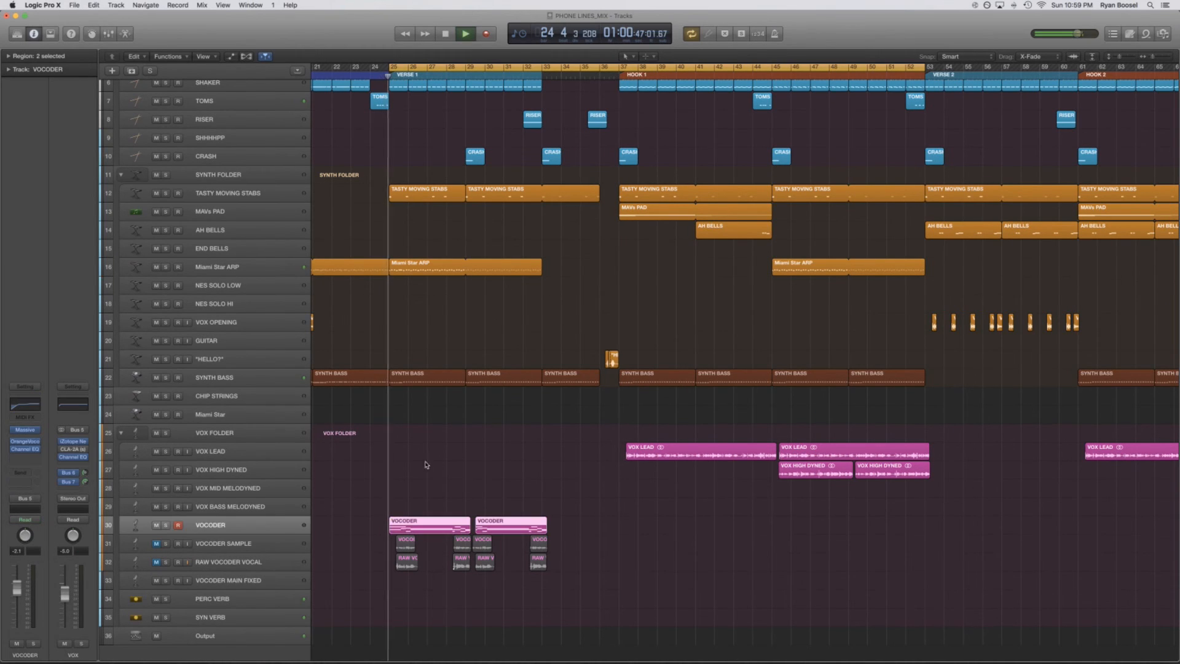
scroll(459, 448, down, 1)
key(a)
key(space)
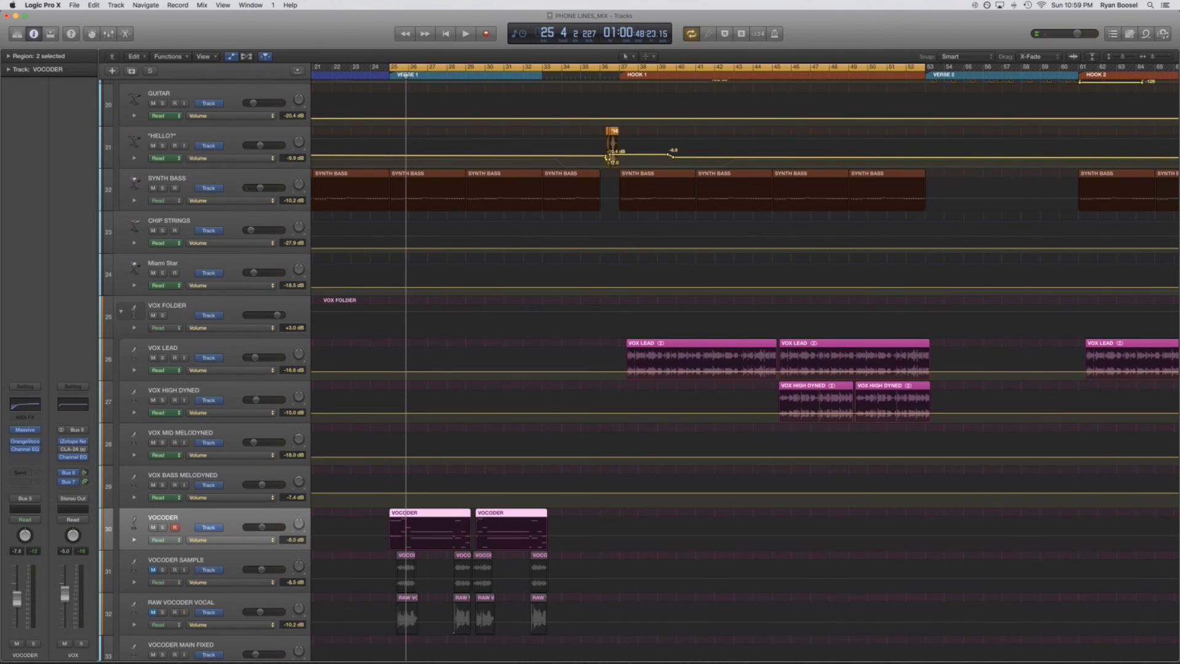
key(space)
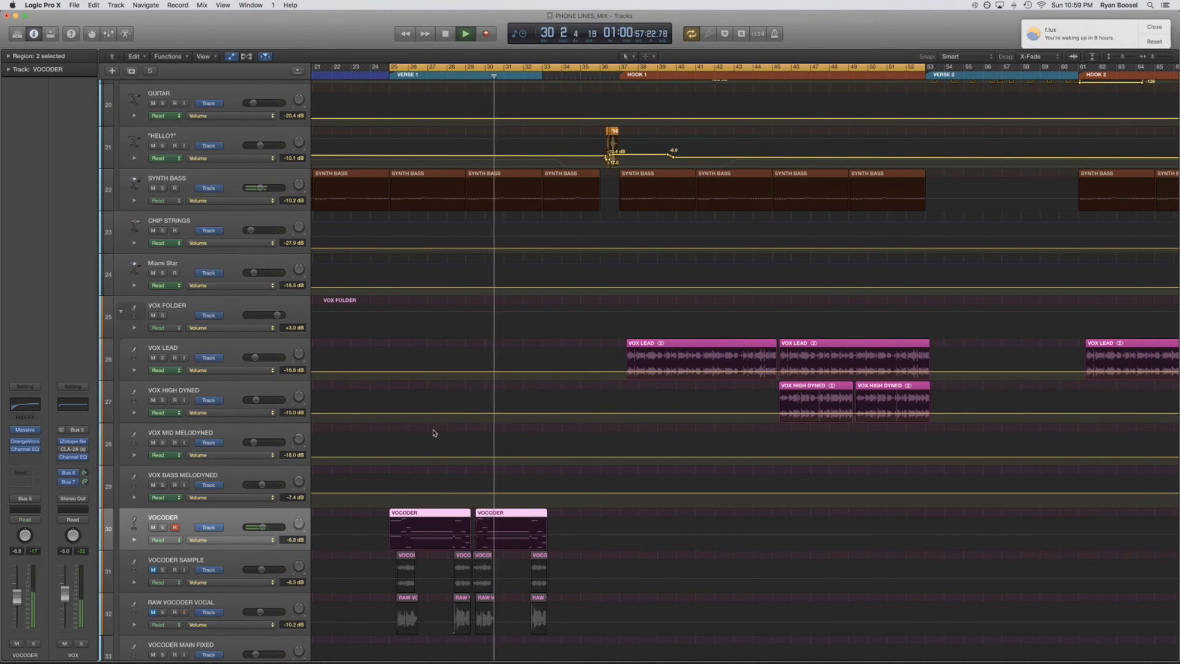
key(a)
click(1151, 29)
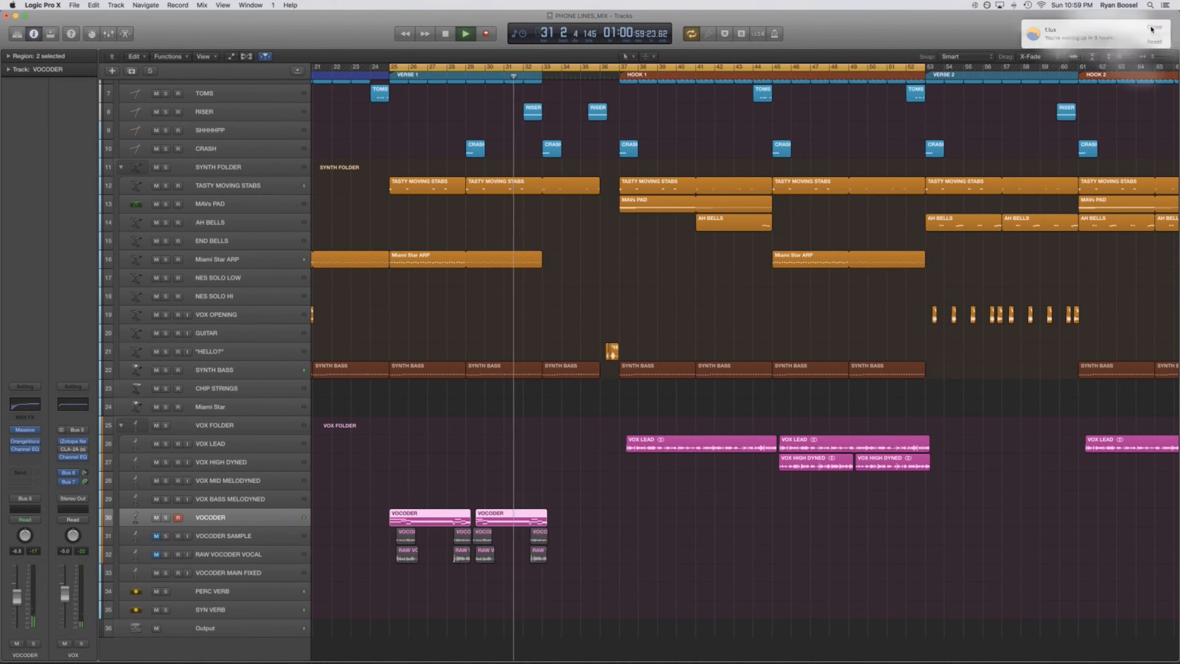
Check the SYNTH BASS level and volume automation while playing from VERSE 1 into HOOK 1
scroll(448, 310, up, 1)
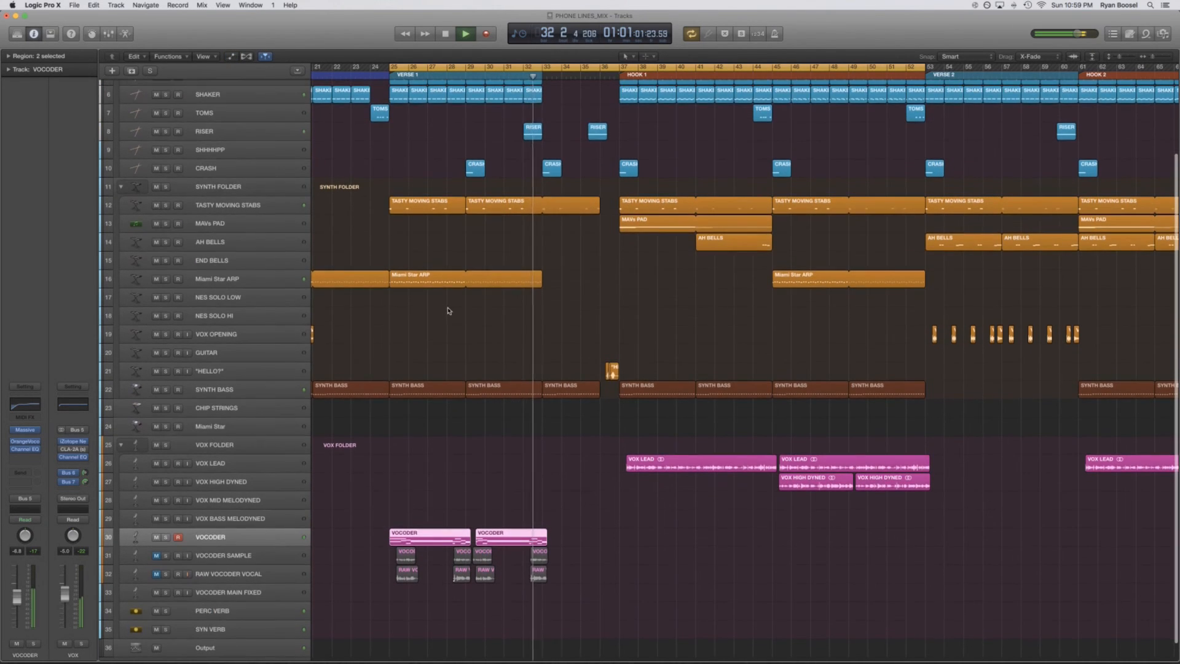
scroll(448, 311, up, 2)
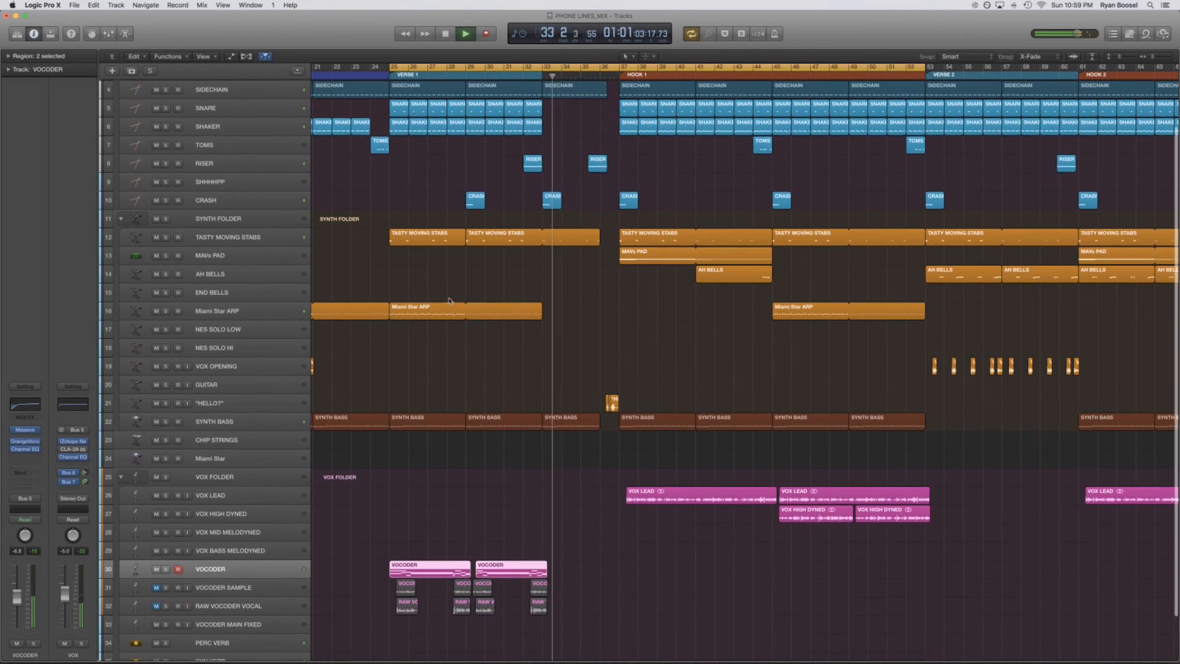
click(221, 421)
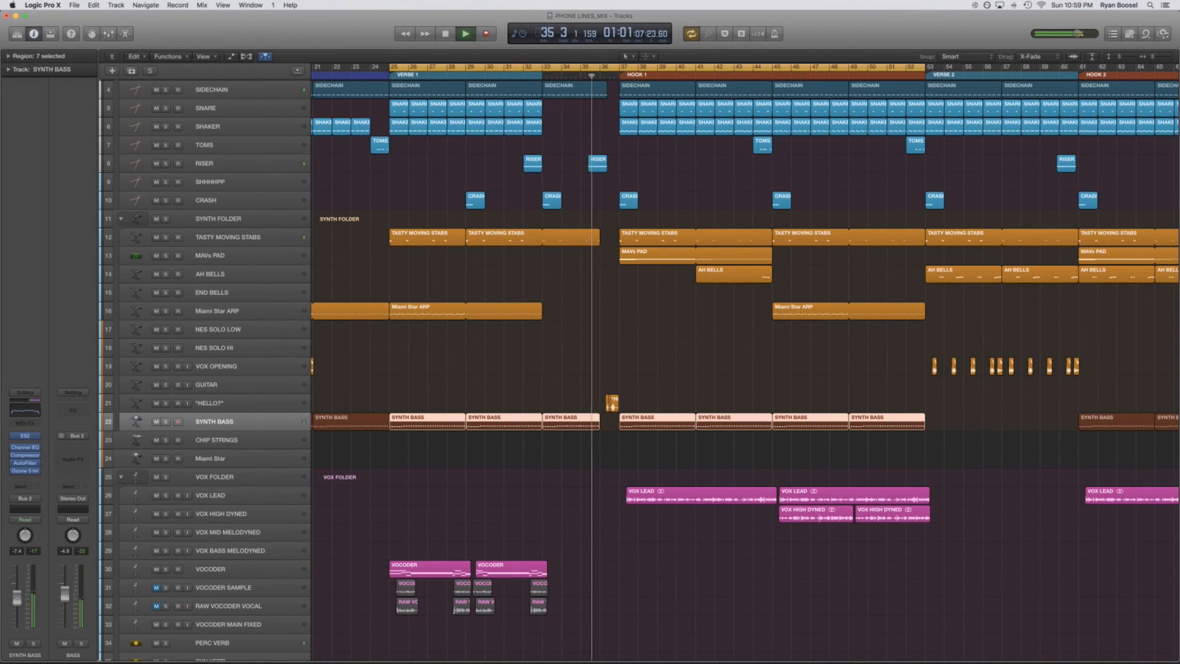
key(a)
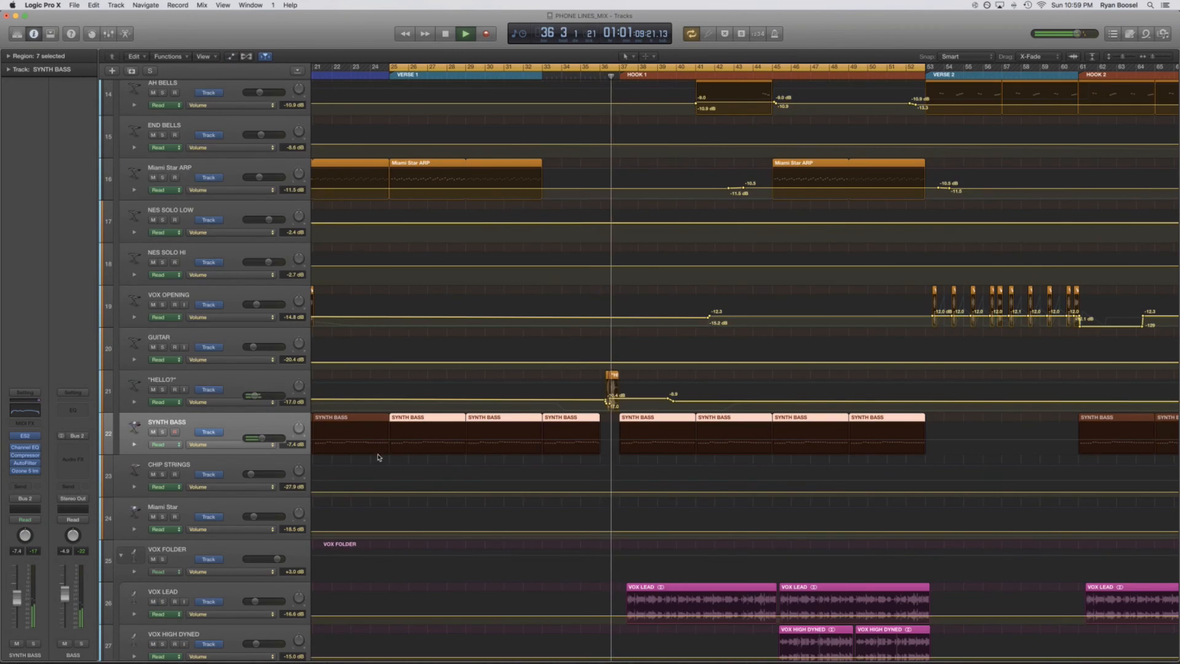
key(a)
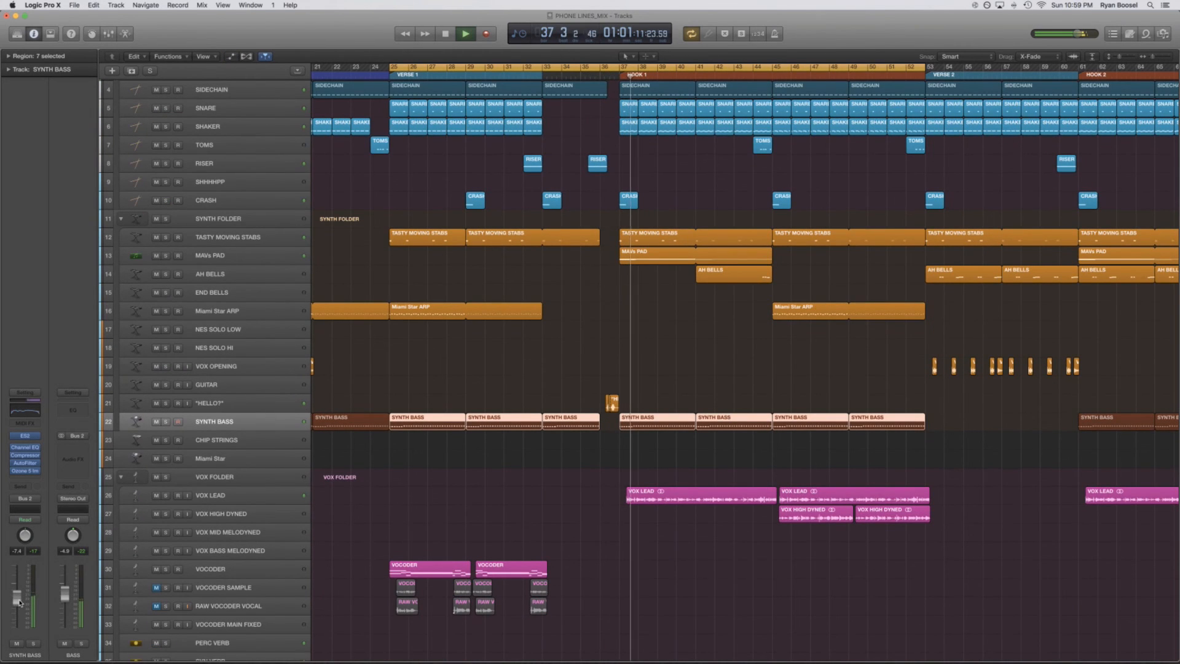
click(496, 526)
Play through HOOK 1, adjust the volumes of Miami Star ARP and VOX HIGH DYNED in its second half, and stop playback
scroll(516, 519, right, 5)
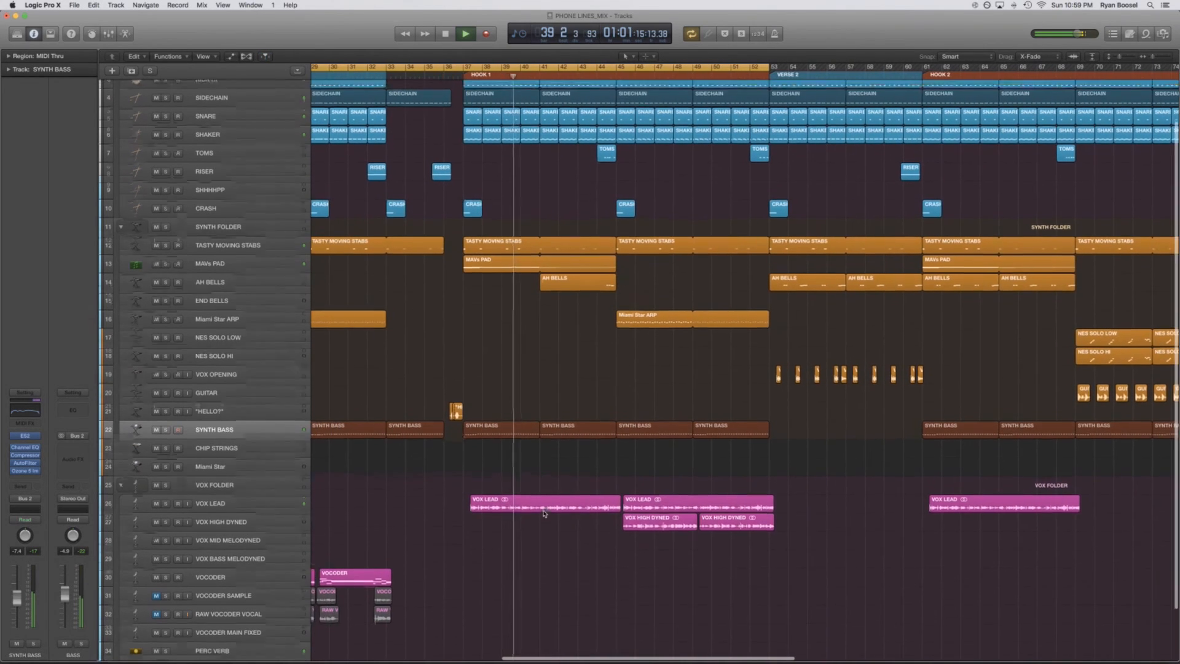
scroll(553, 514, up, 3)
scroll(581, 342, left, 2)
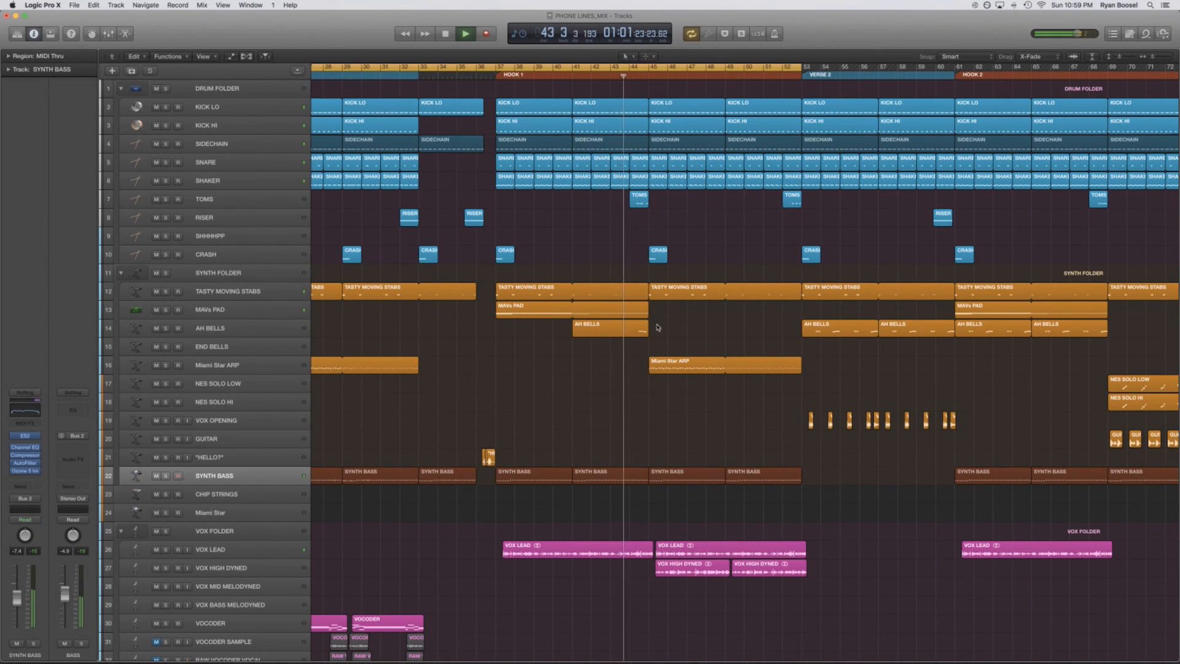
click(255, 366)
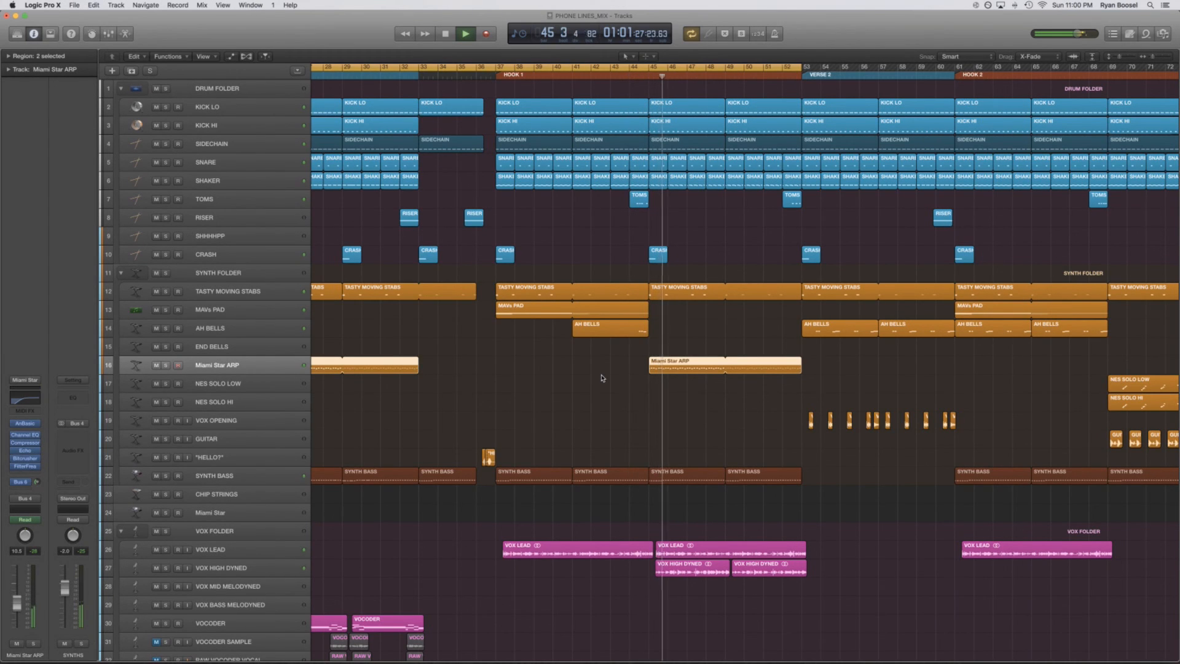
click(408, 562)
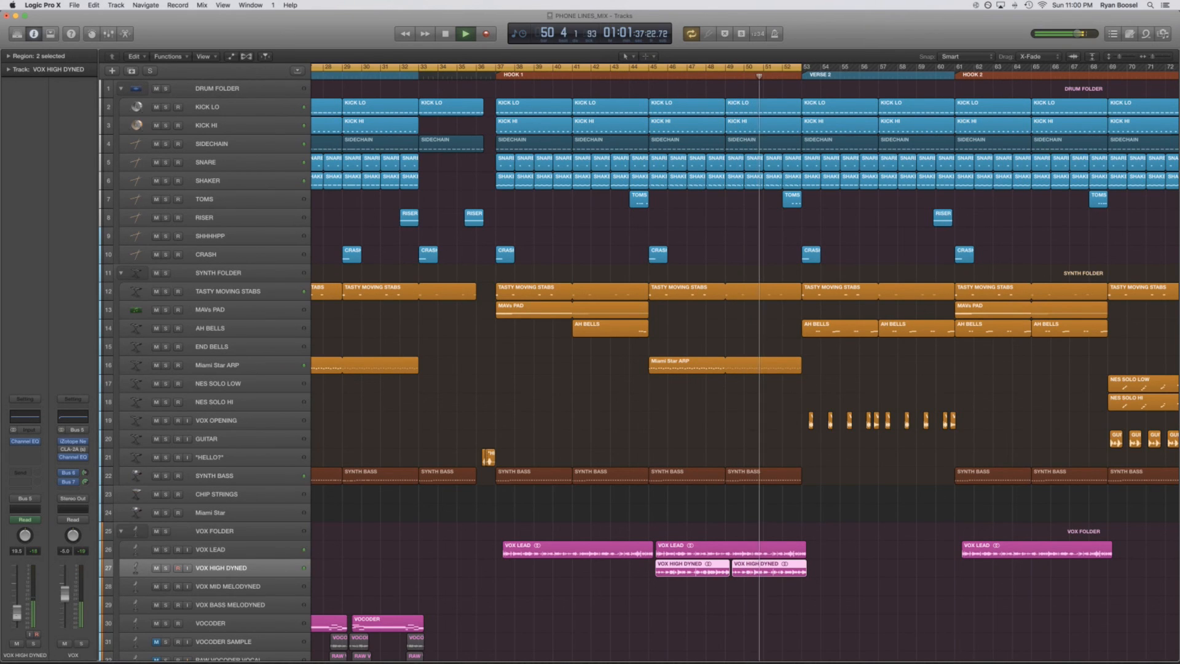
click(248, 364)
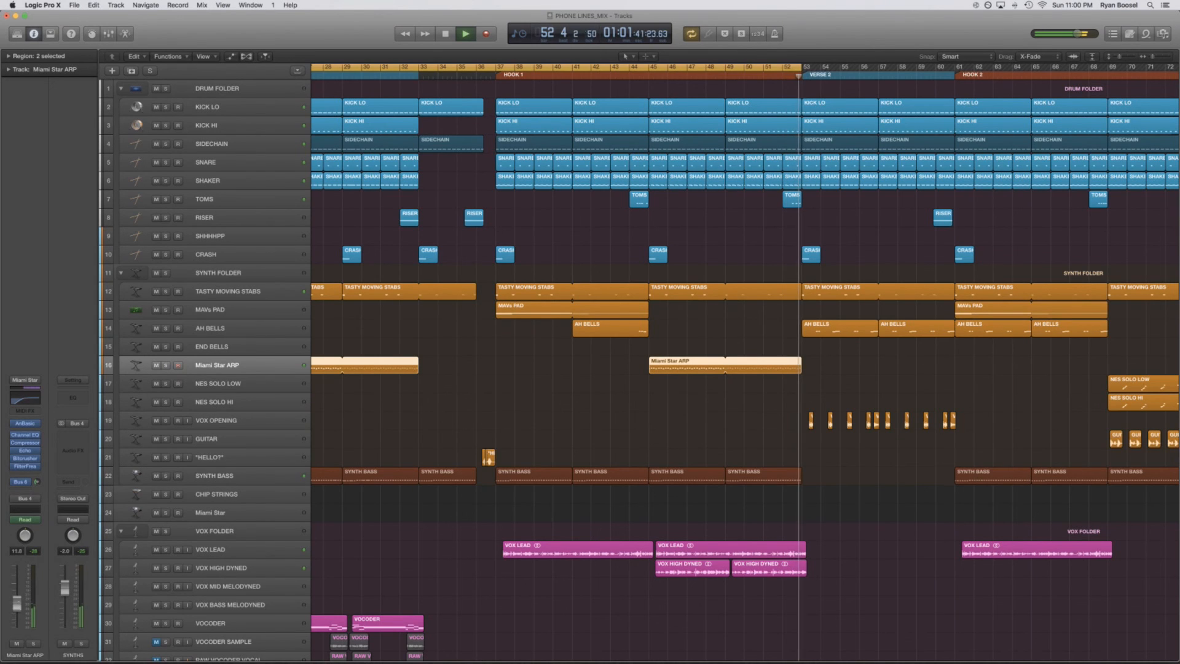
key(space)
click(689, 373)
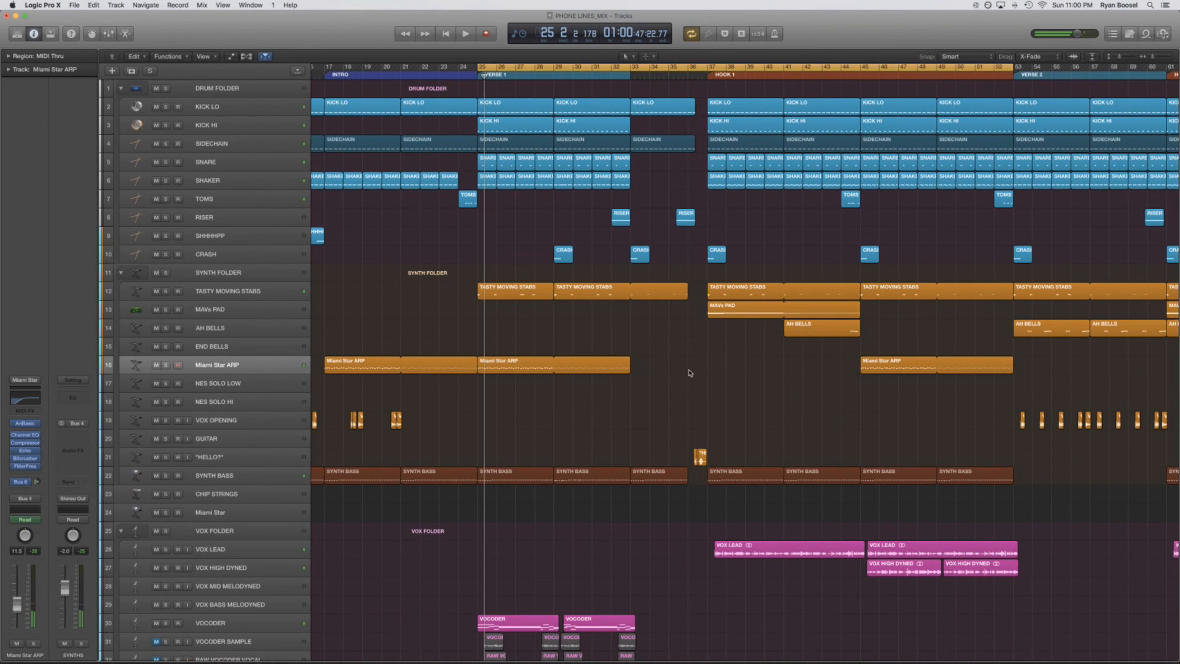
click(265, 572)
click(885, 577)
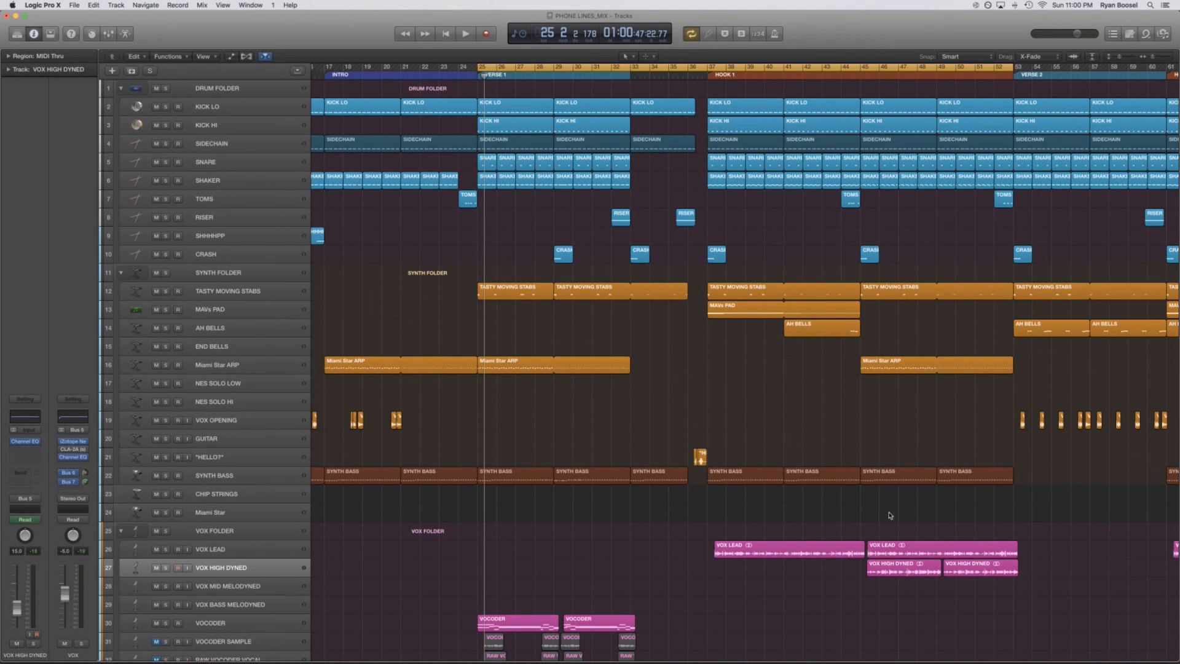
scroll(426, 593, down, 3)
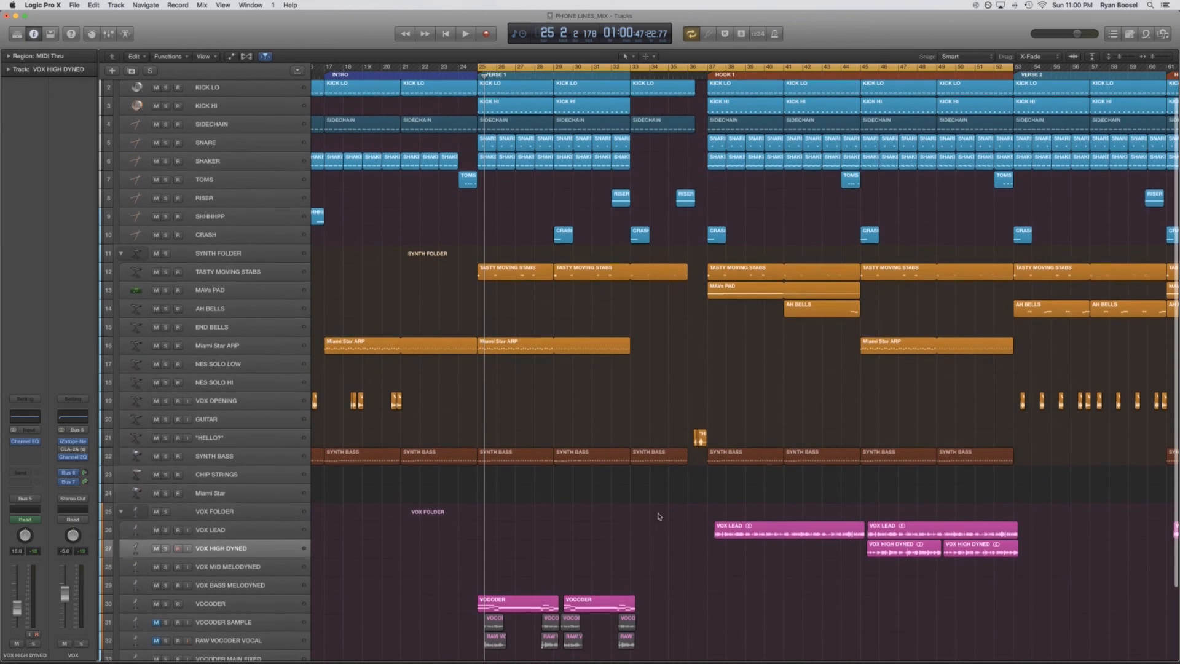
scroll(692, 508, up, 3)
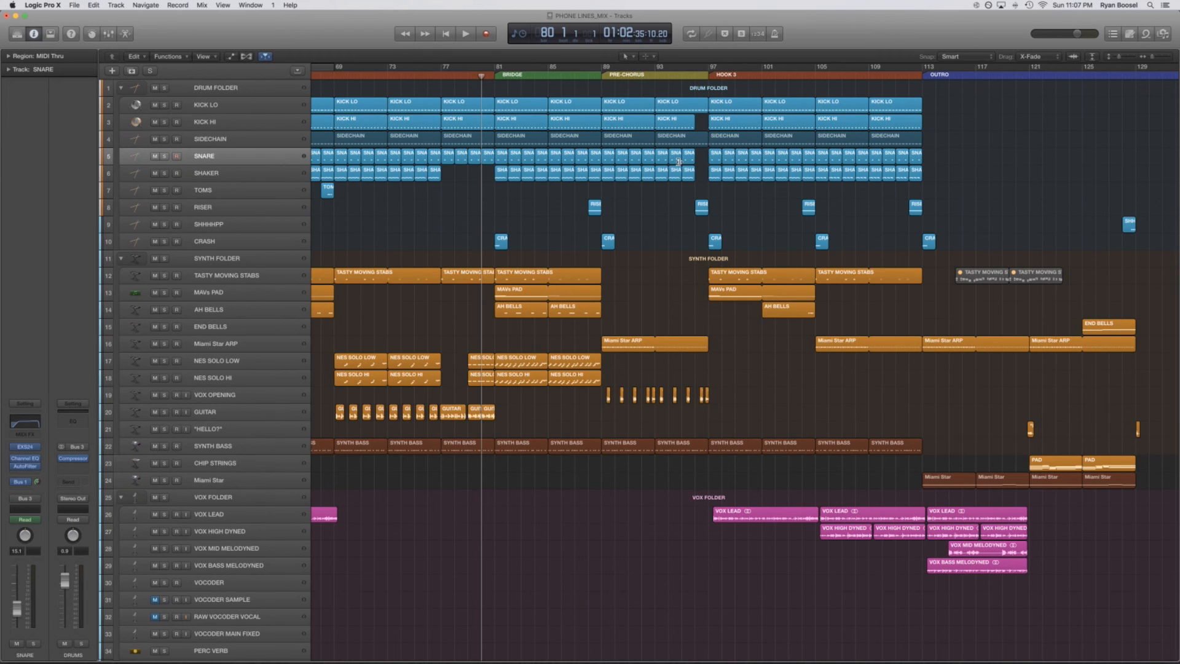
Play the mix from bar 80 into the BRIDGE
key(space)
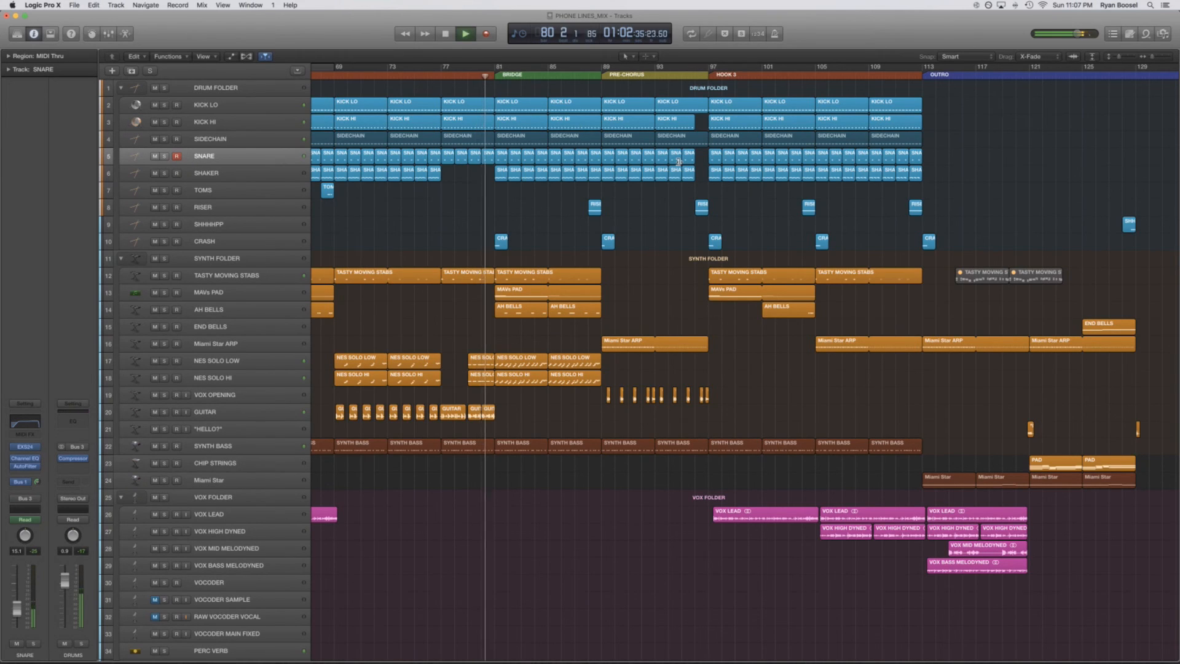